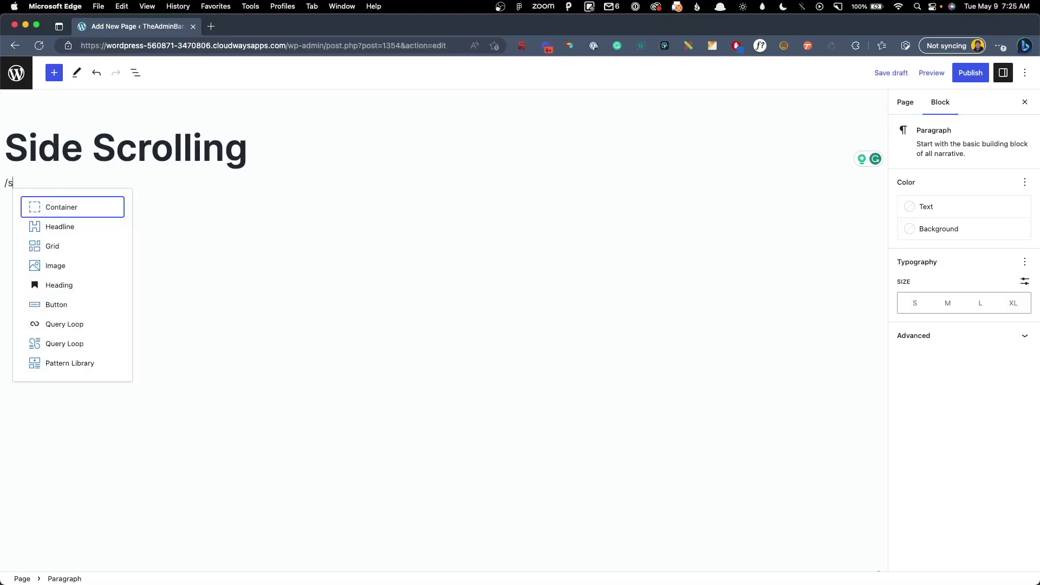
- Narrow the /container block search to the GenerateBlocks Container
key(BackSpace)
key(BackSpace)
key(BackSpace)
key(BackSpace)
- Add an inner Container inside the outer one and give it the section-d global style
key(super+v)
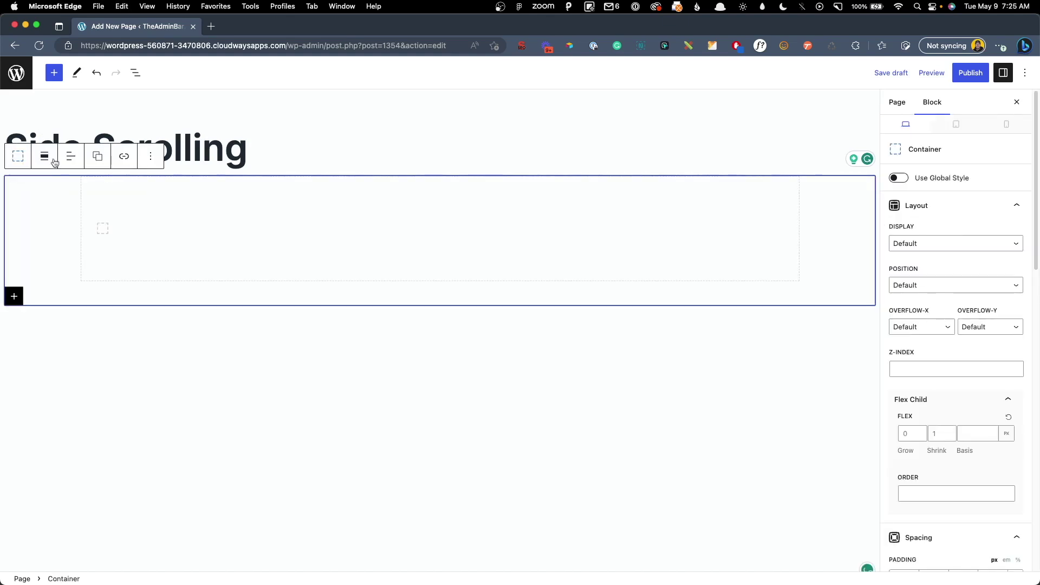
click(135, 73)
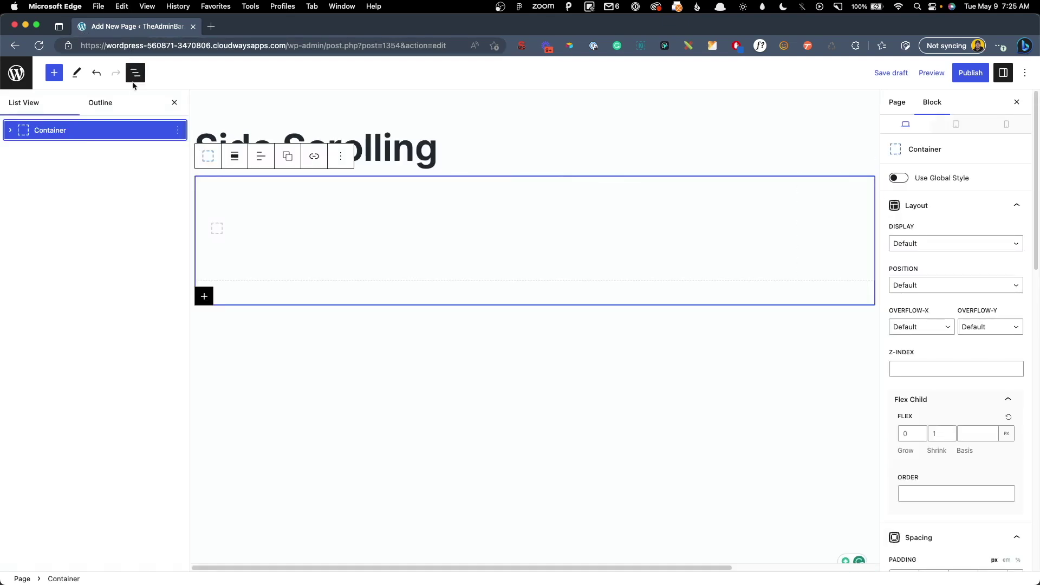
click(9, 130)
click(52, 149)
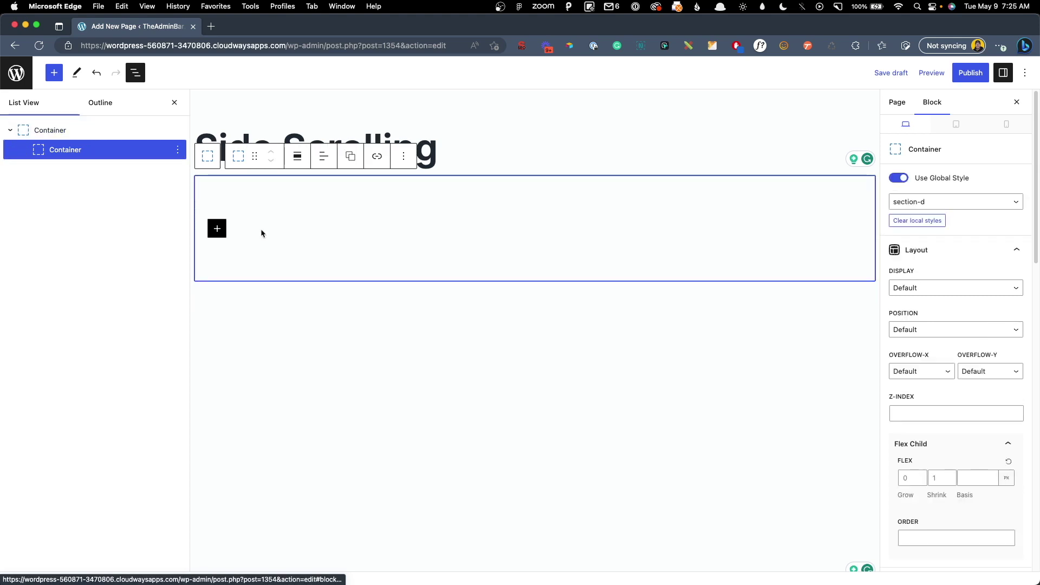
- Insert an H2 Headline in the inner container with centred text alignment
click(219, 229)
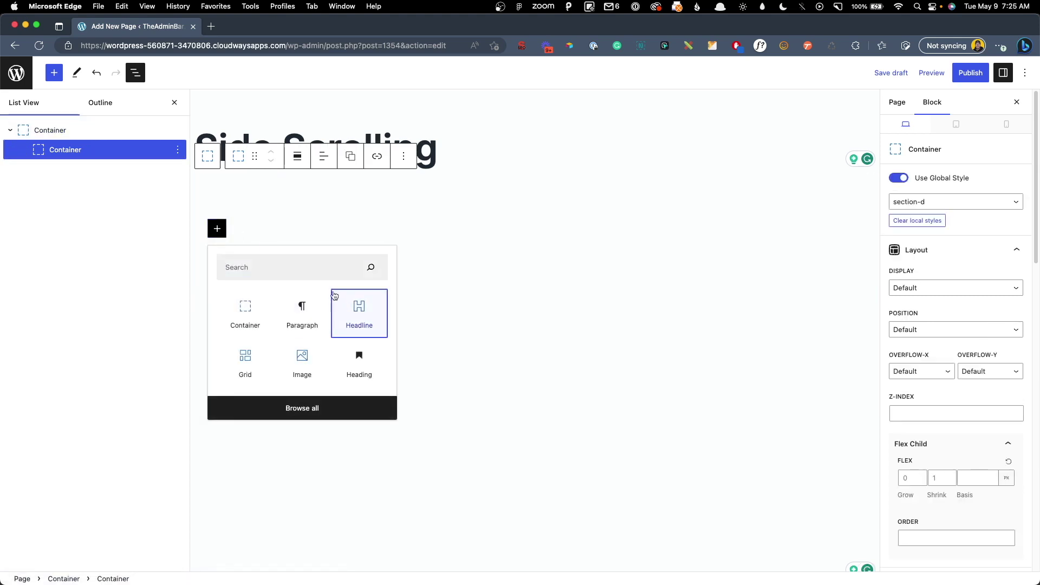
click(358, 304)
click(310, 199)
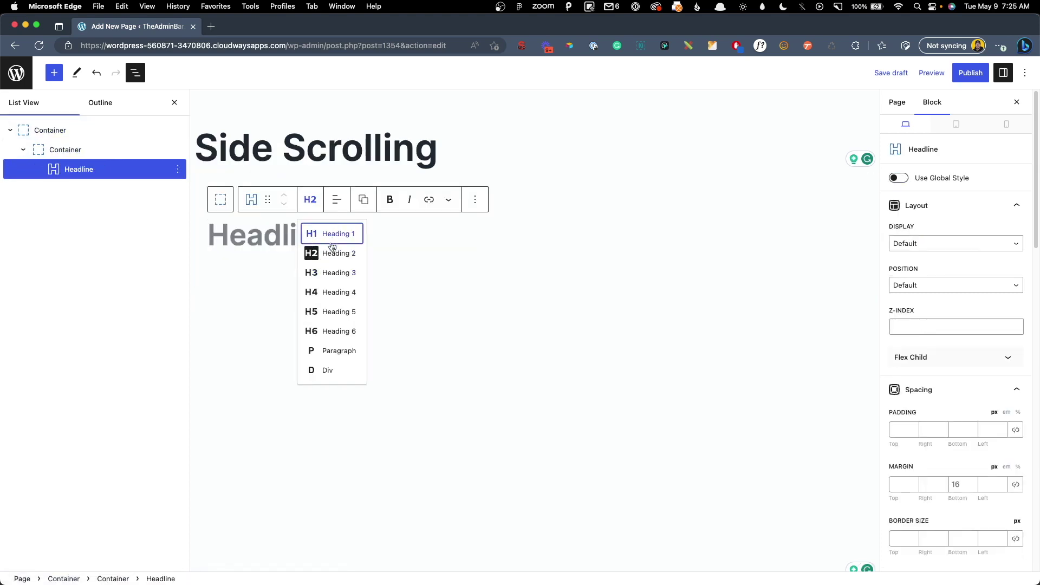
click(337, 199)
click(361, 253)
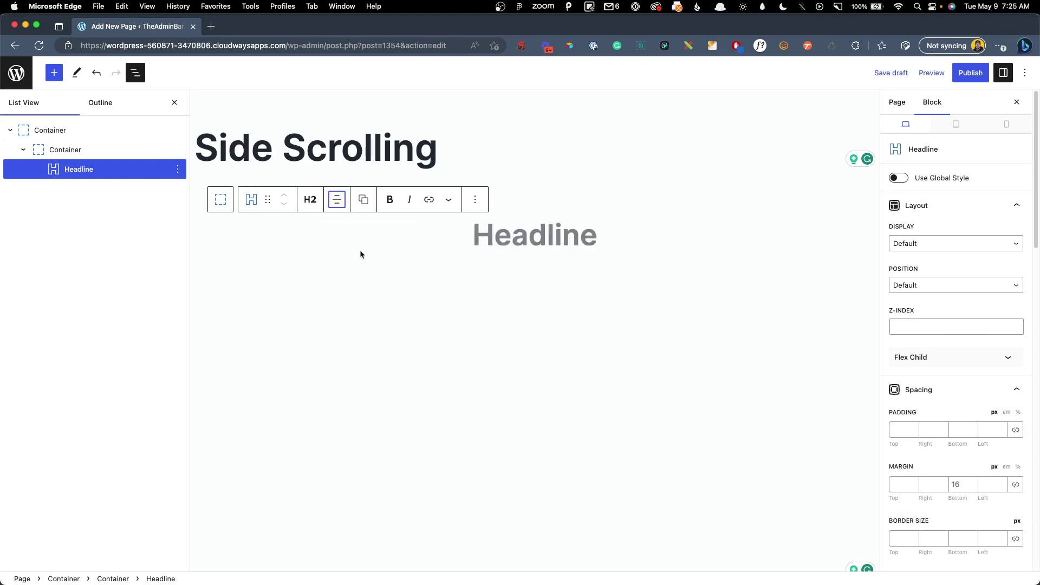
- Type the headline 'Check Out Our Courses' and start a placeholder paragraph below it
click(500, 232)
text(Check Out OUr)
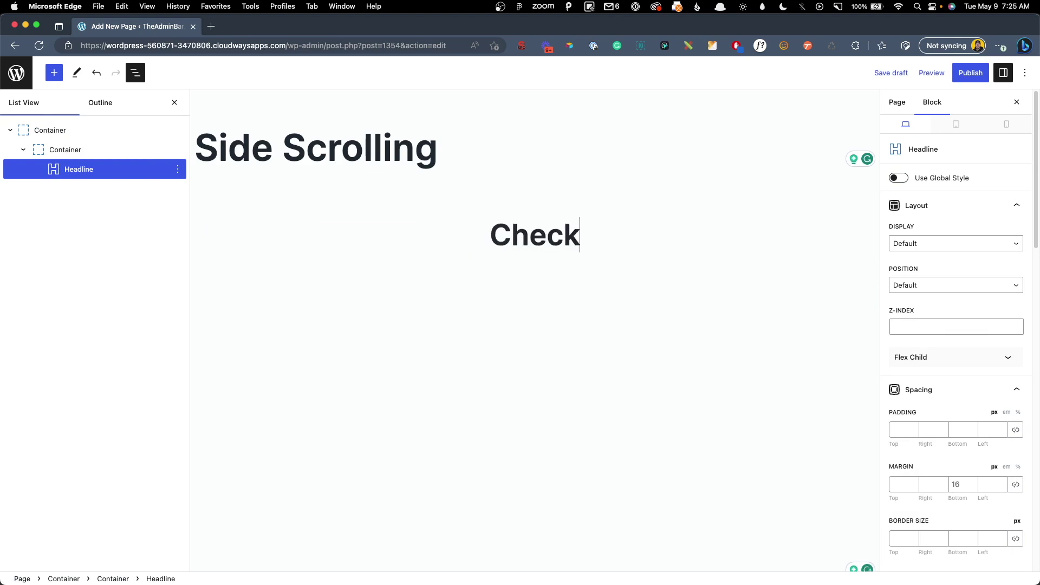
key(BackSpace)
key(BackSpace)
text(o)
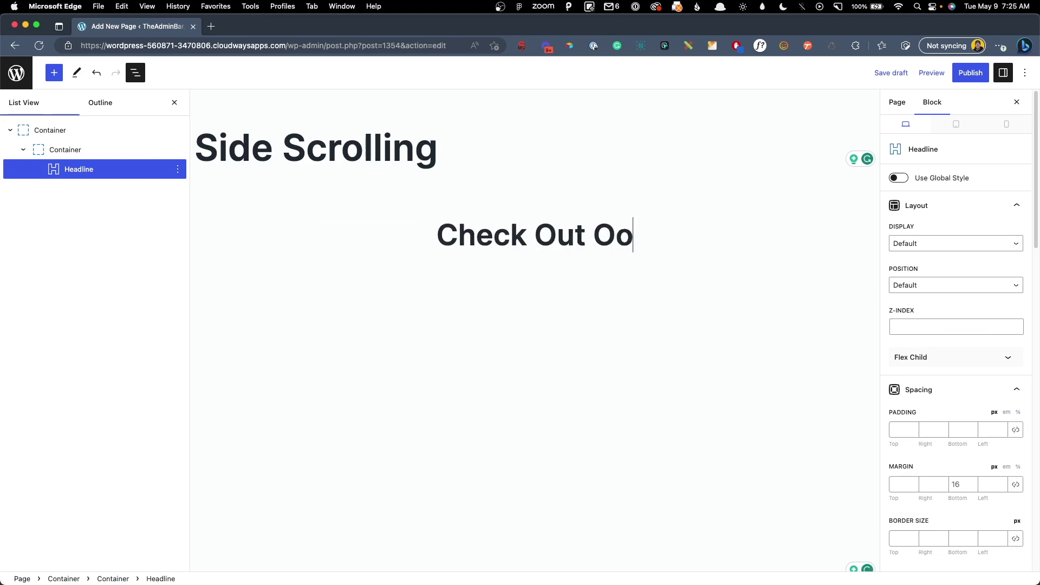
text(ur)
key(BackSpace)
key(BackSpace)
key(BackSpace)
text(ur Courses)
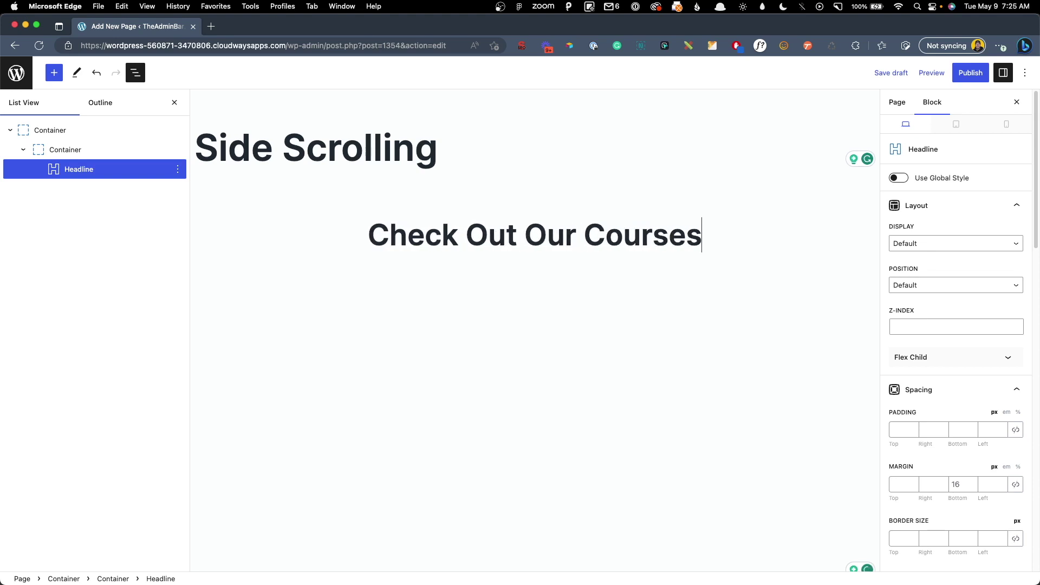
key(Return)
text(.wi1)
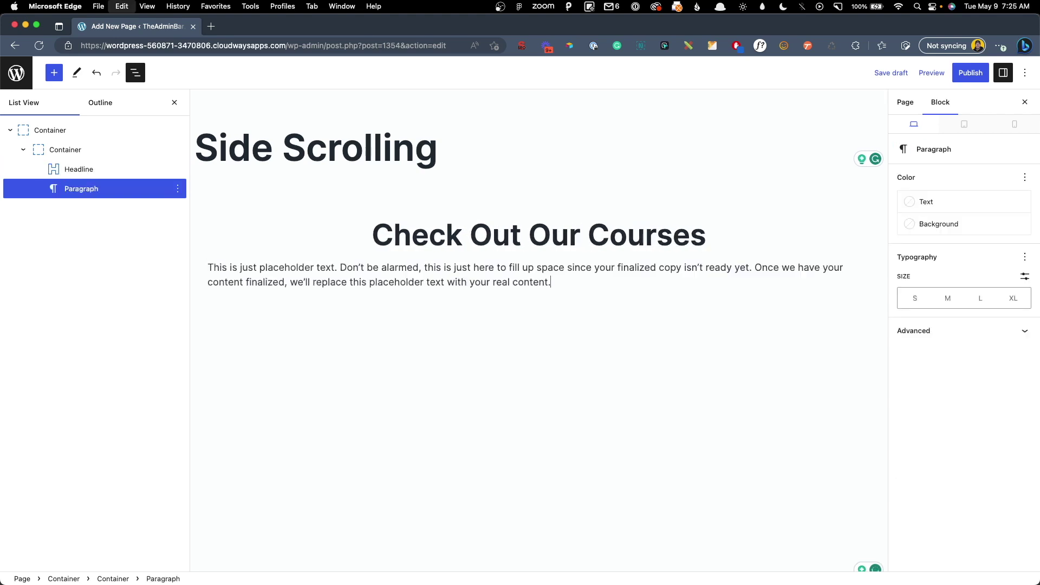
- Trim the placeholder text and transform it into a Headline using the paragraph tag
drag(587, 283, 752, 268)
key(BackSpace)
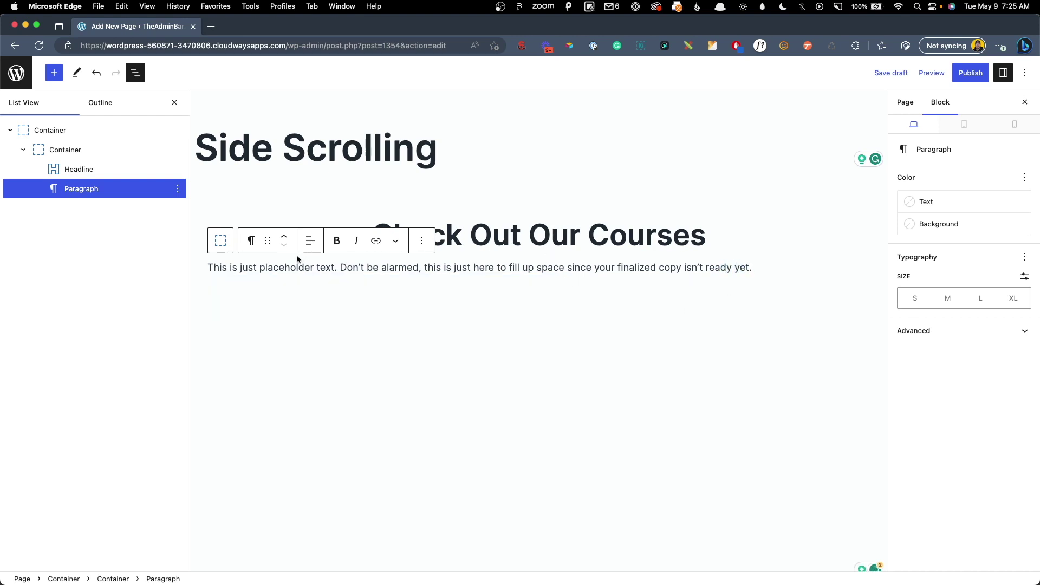
click(251, 241)
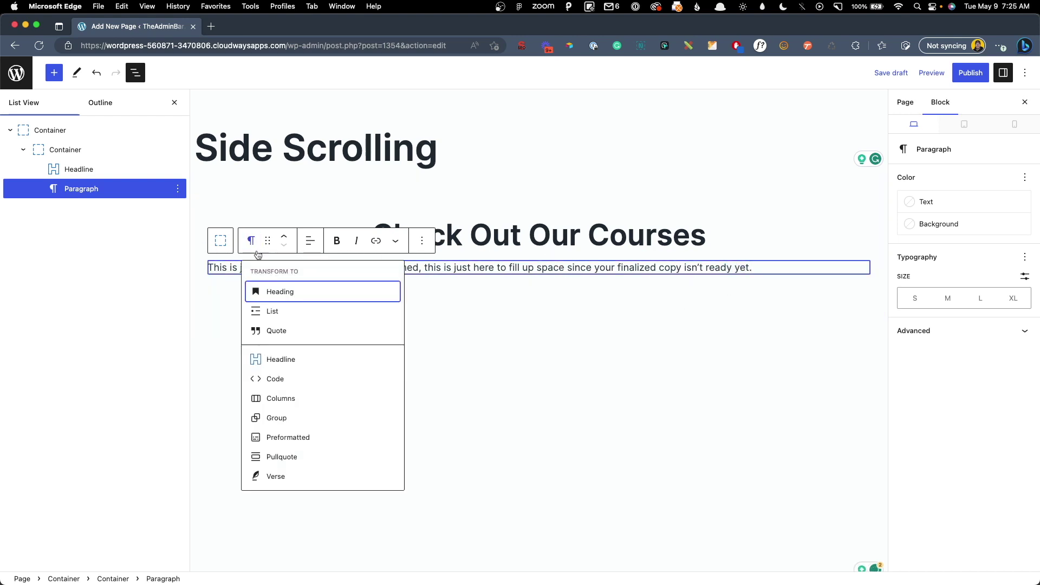
click(278, 360)
click(310, 241)
click(328, 391)
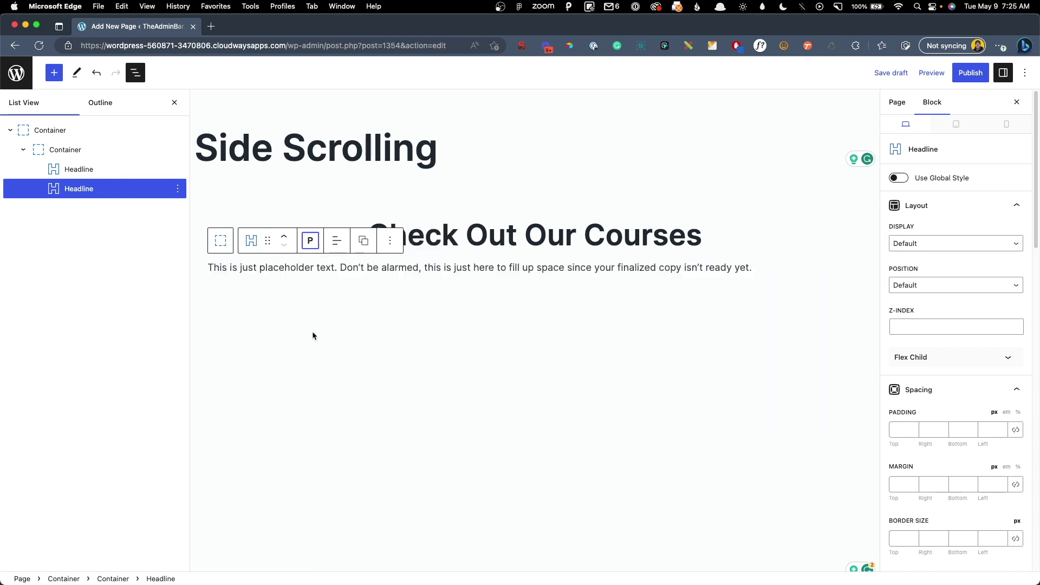
- Cap the paragraph at 60ch max width with auto left and right margins
scroll(932, 347, down, 8)
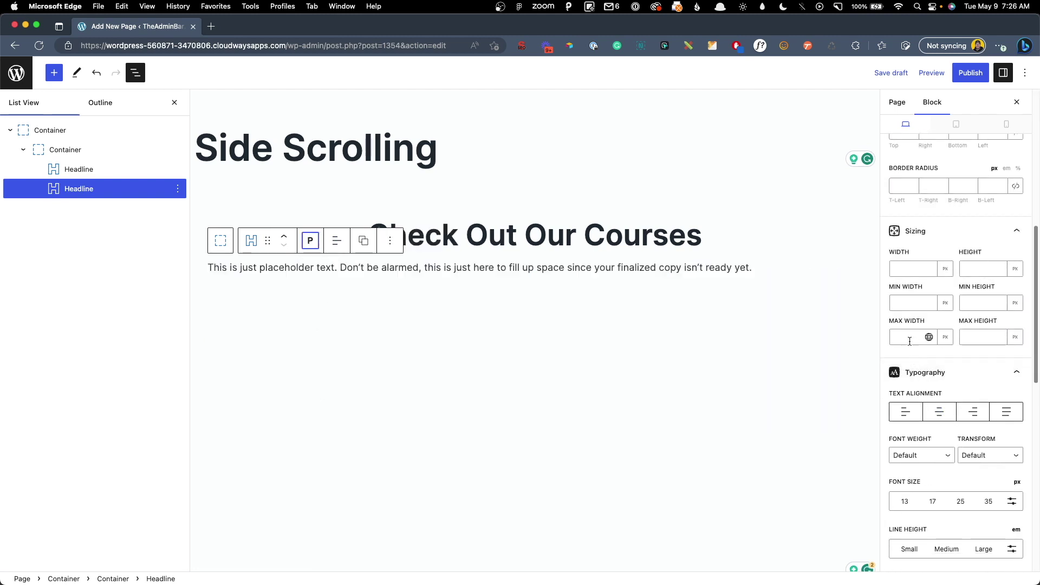
click(931, 338)
text(60ch)
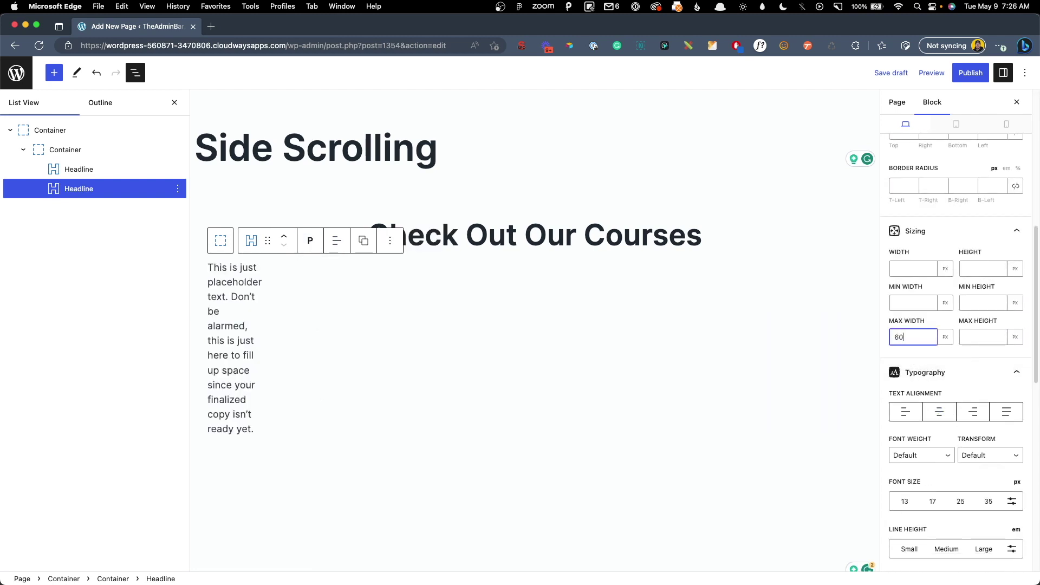
scroll(915, 254, up, 3)
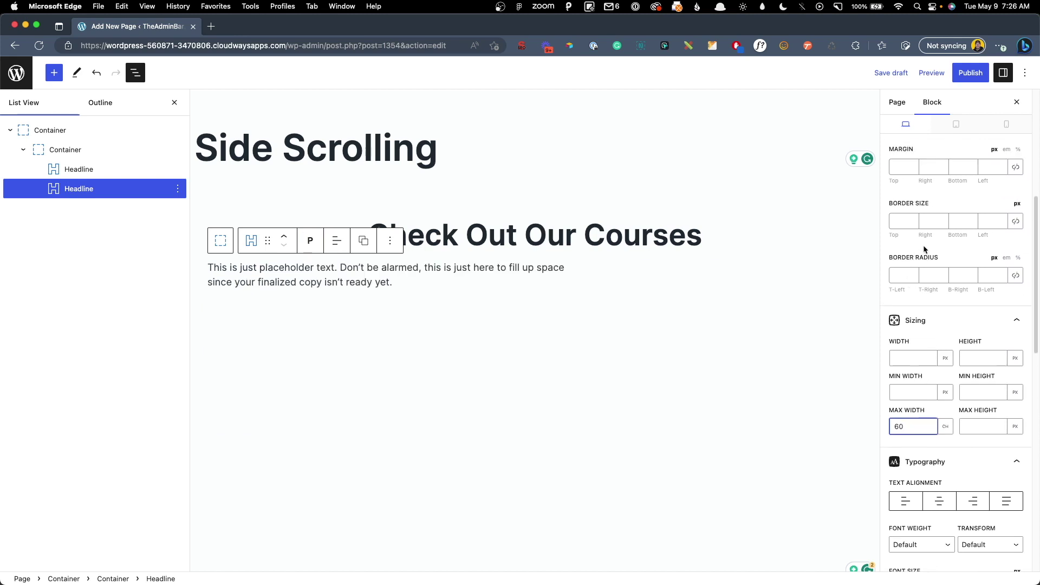
click(928, 166)
text(auto)
key(Tab)
key(Tab)
text(auto)
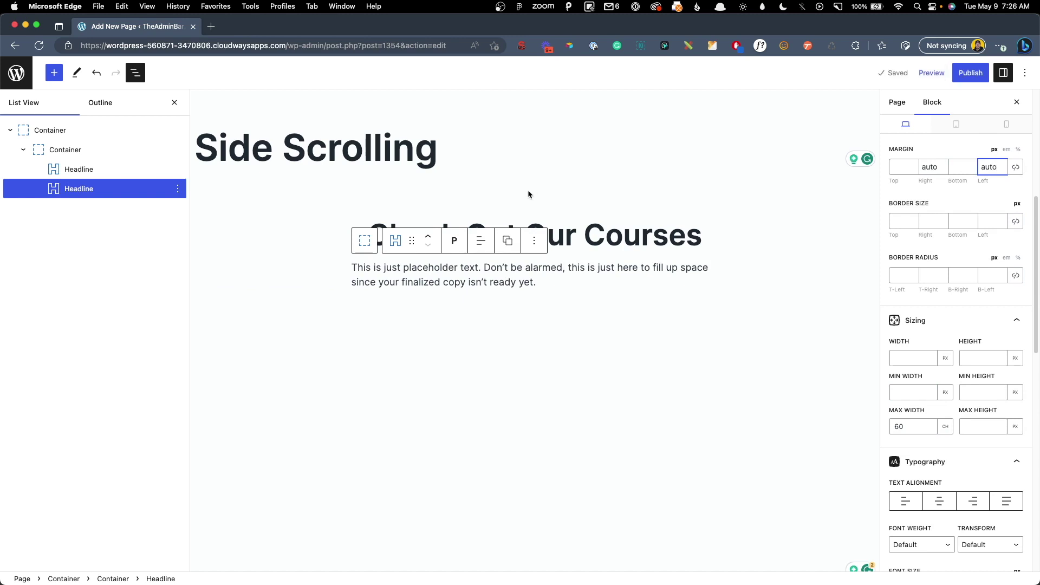
- Centre the paragraph text and give it a 60 bottom margin
click(480, 240)
click(494, 294)
click(522, 327)
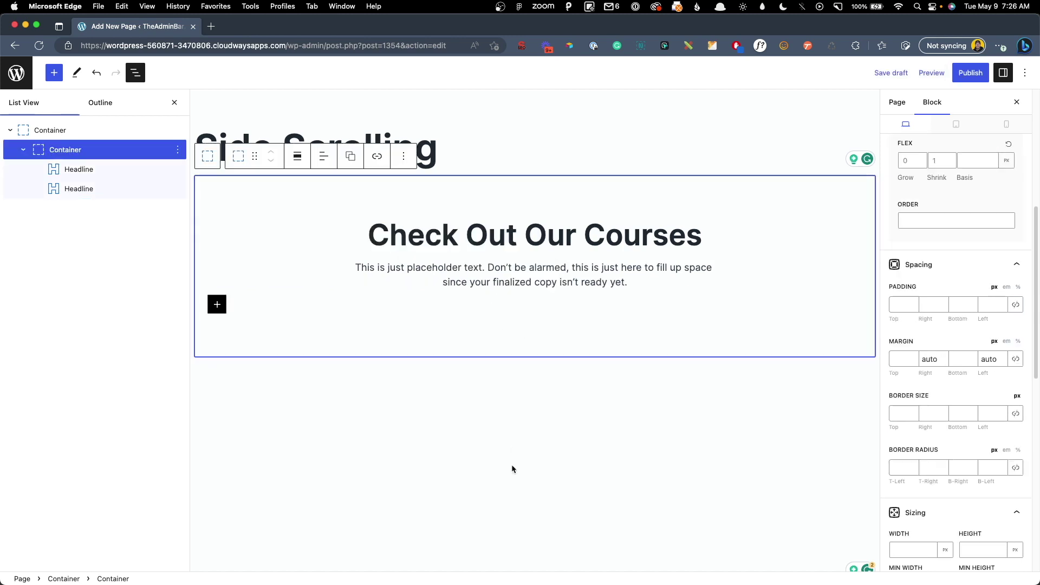
click(607, 279)
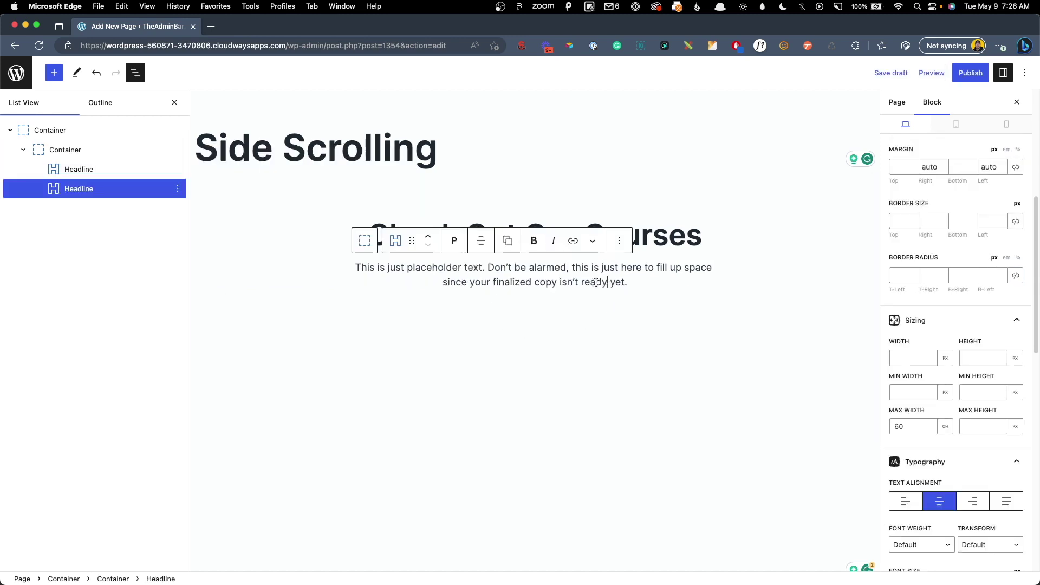
click(963, 168)
- Add a four-column Grid block inside the inner container
click(567, 331)
click(217, 306)
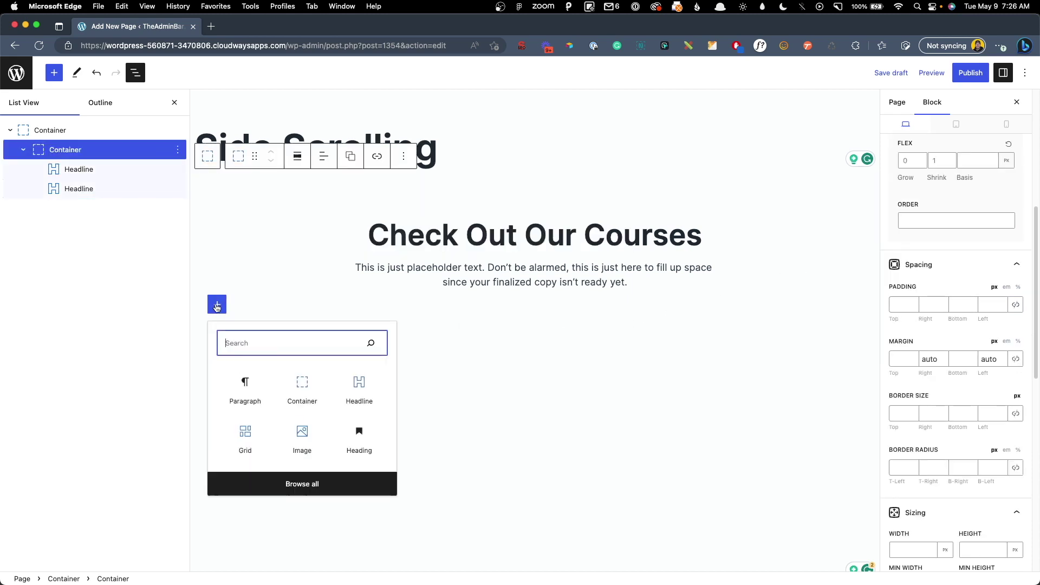
click(254, 440)
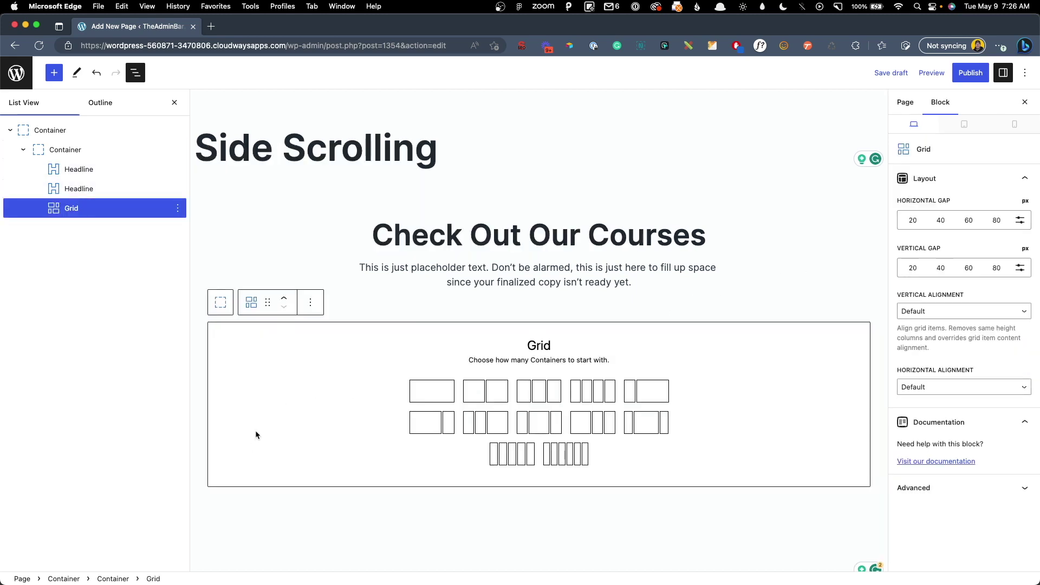
click(584, 391)
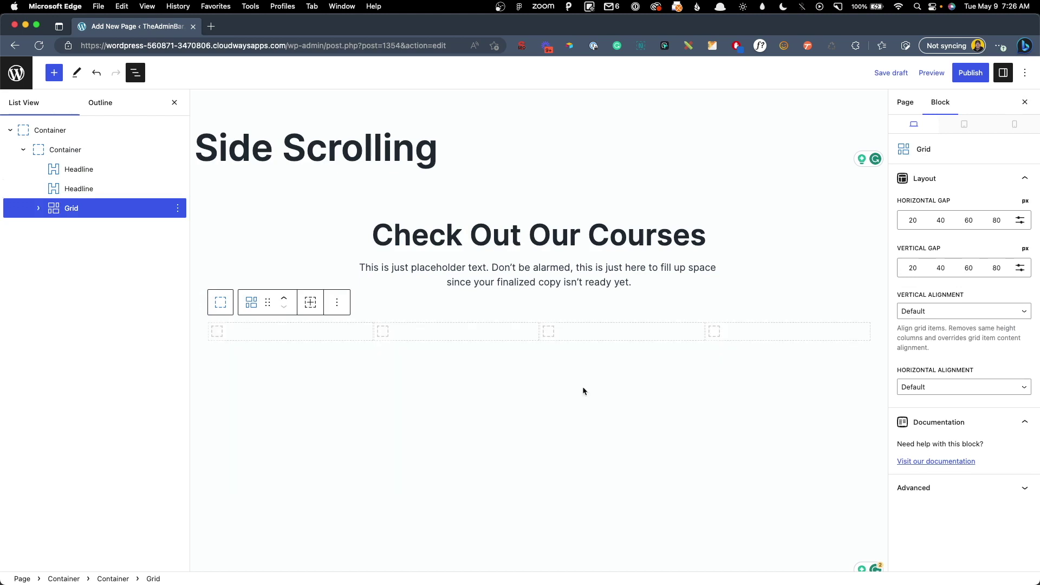
- Set horizontal and vertical grid gaps to 20 and delete the extra columns
click(912, 221)
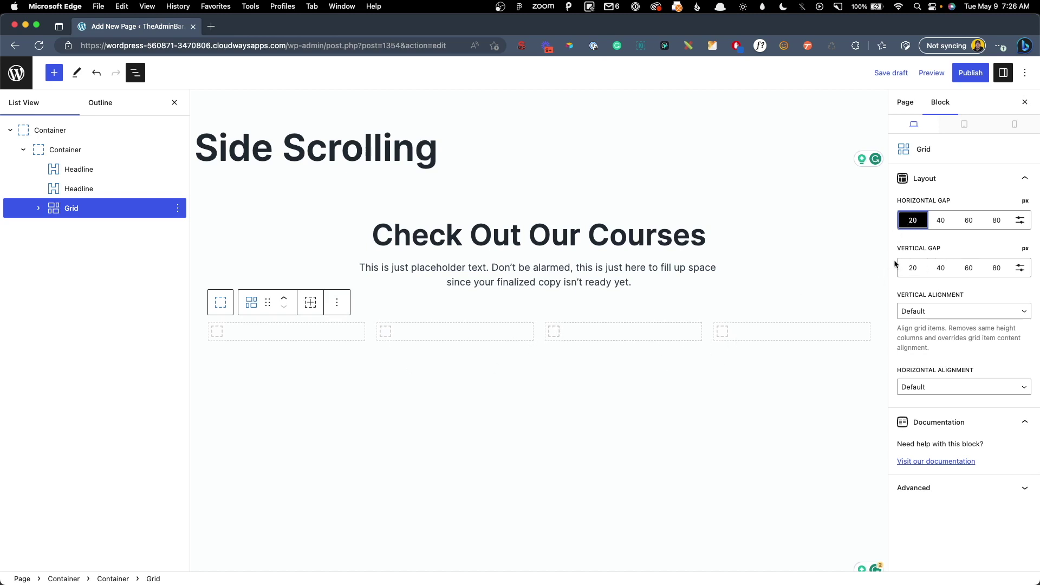
click(912, 268)
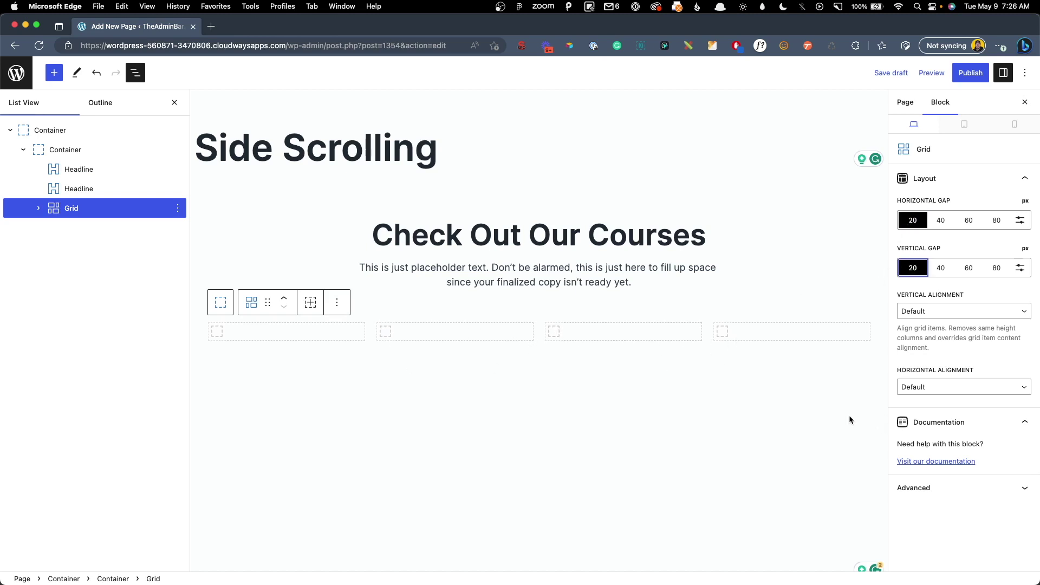
click(771, 334)
key(BackSpace)
key(BackSpace)
key(BackSpace)
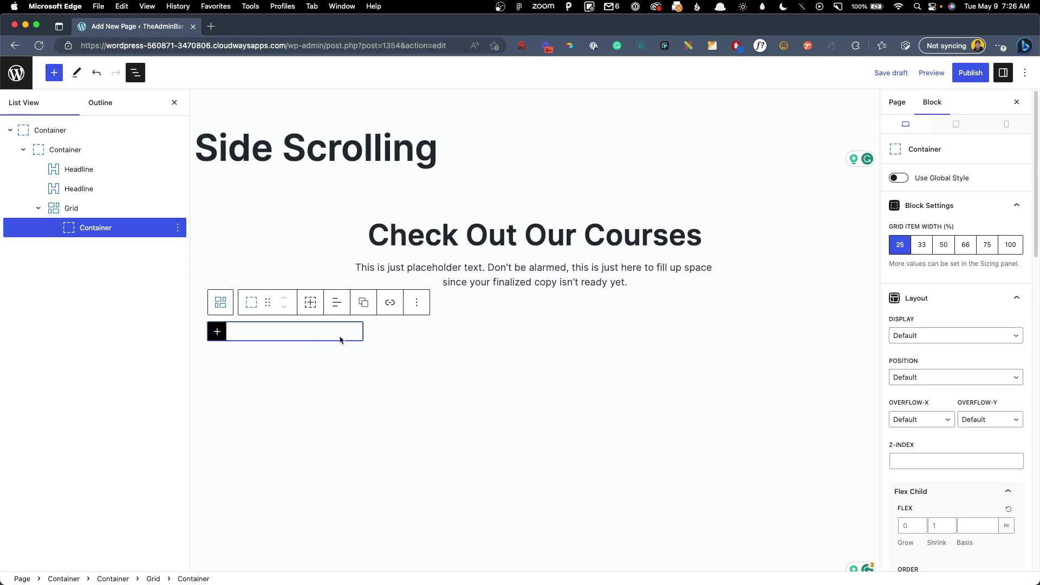
- Give the card padding 21 and a linked border radius of 8
scroll(959, 347, down, 8)
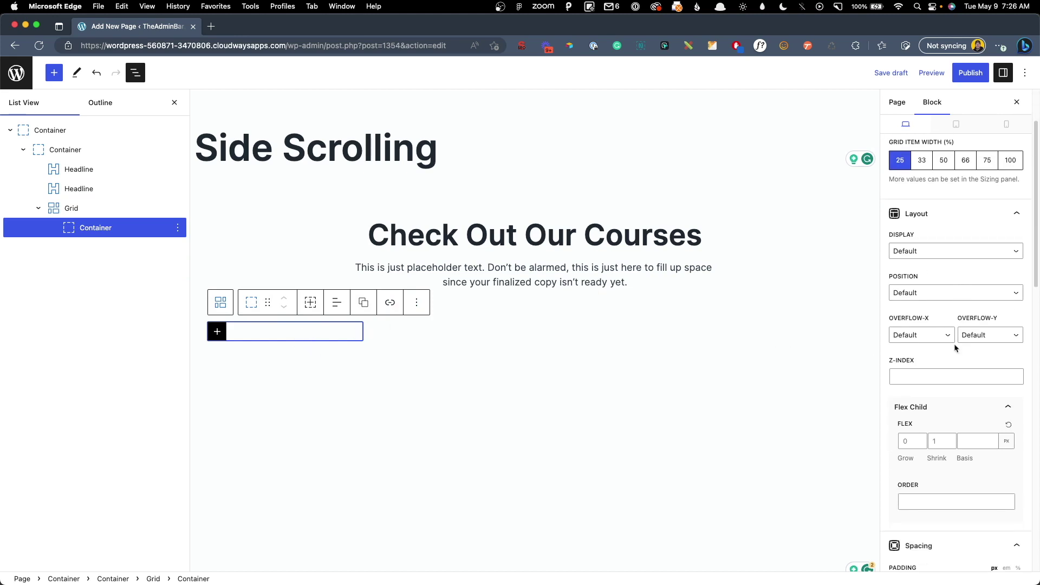
click(990, 468)
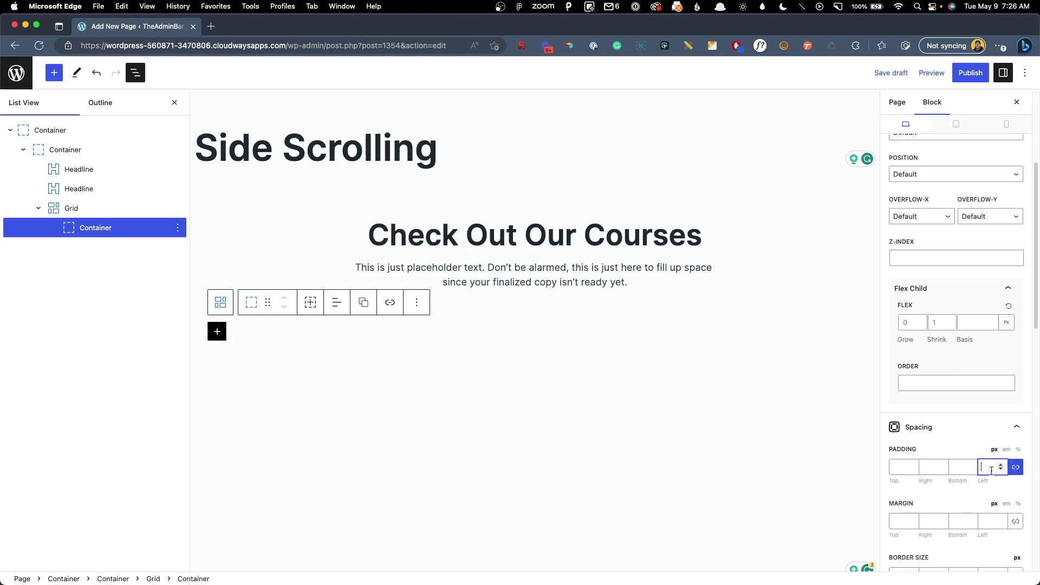
text(21)
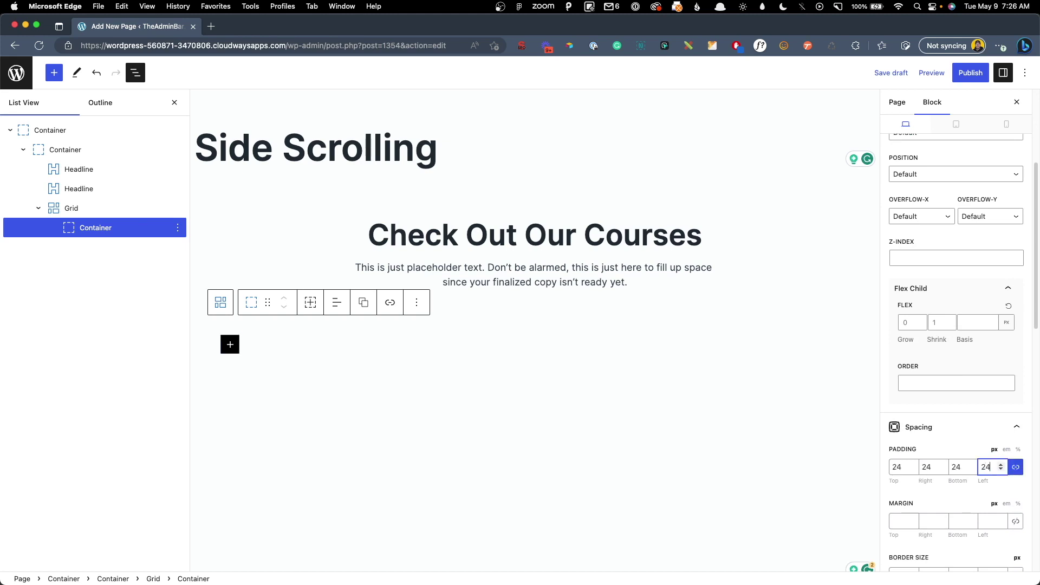
scroll(989, 466, down, 7)
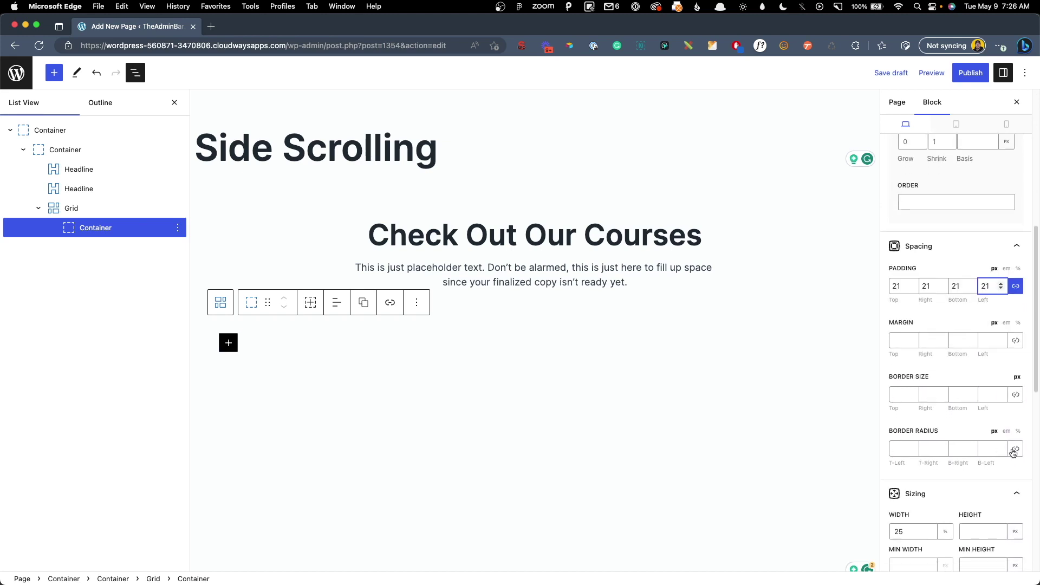
click(1016, 448)
click(987, 449)
text(8)
- Set the card's background colour to black
scroll(980, 441, down, 1)
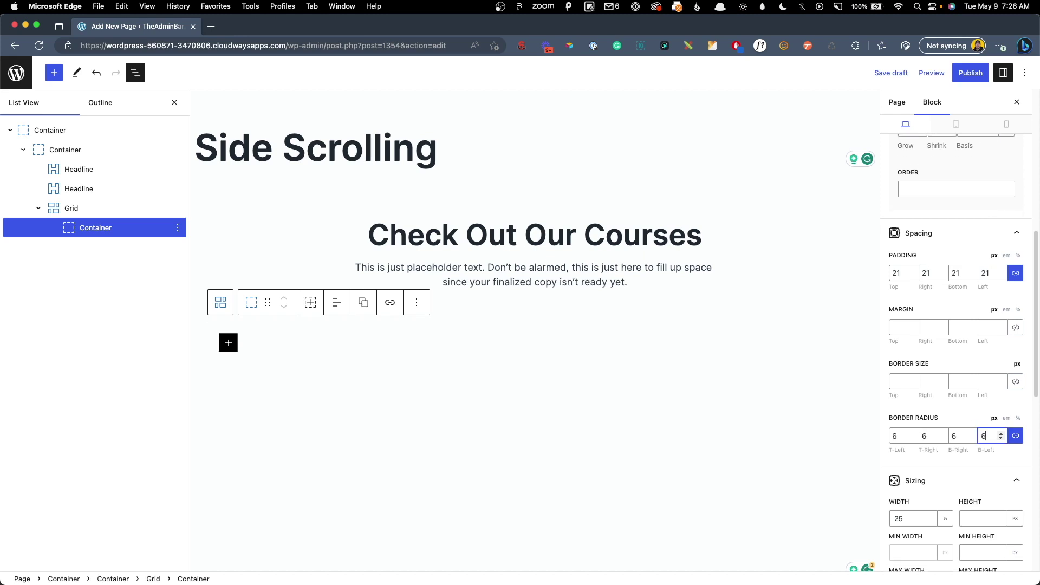
scroll(980, 440, up, 10)
scroll(980, 440, up, 2)
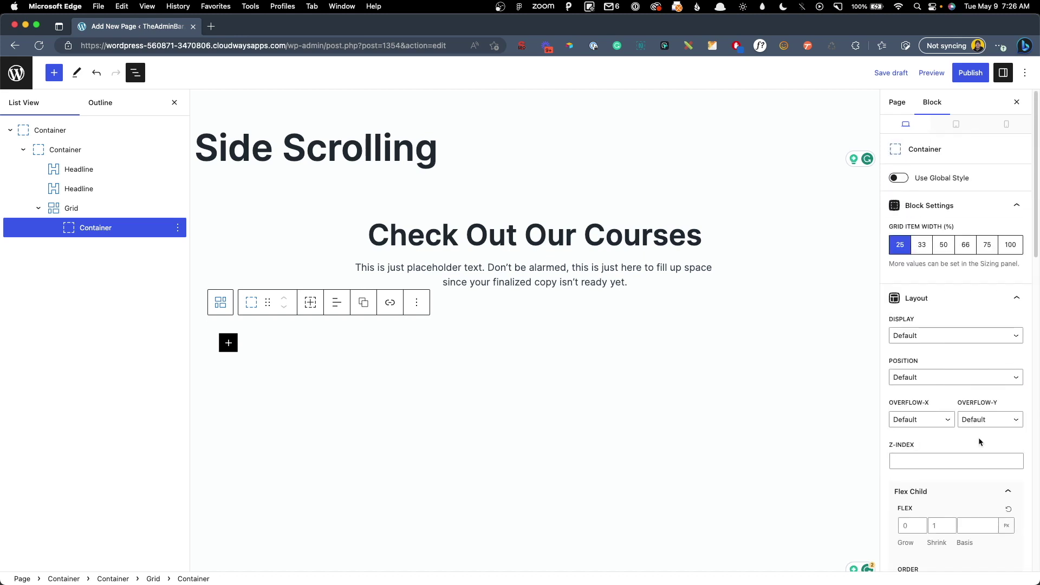
scroll(981, 441, down, 15)
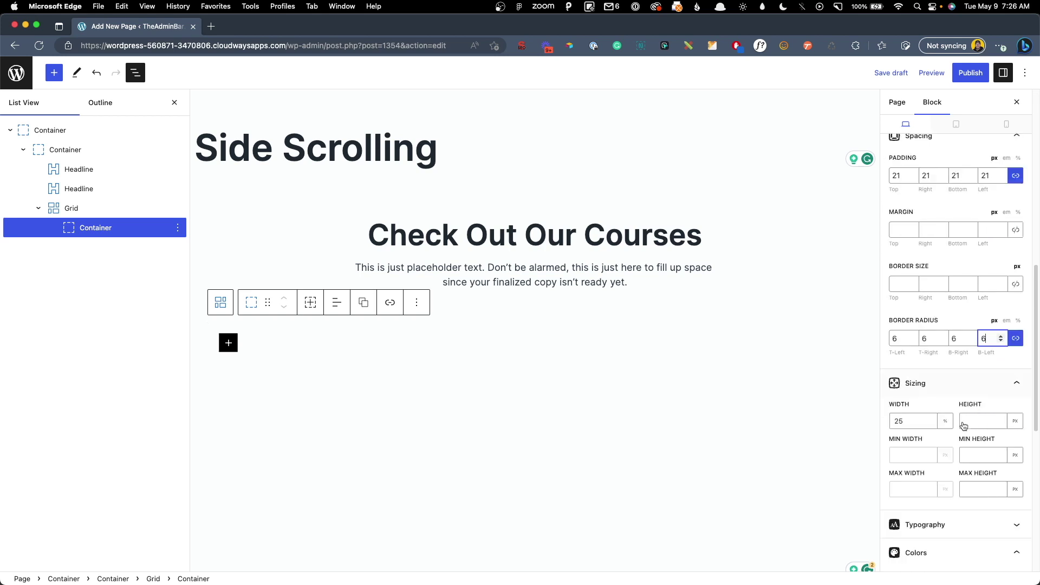
click(996, 365)
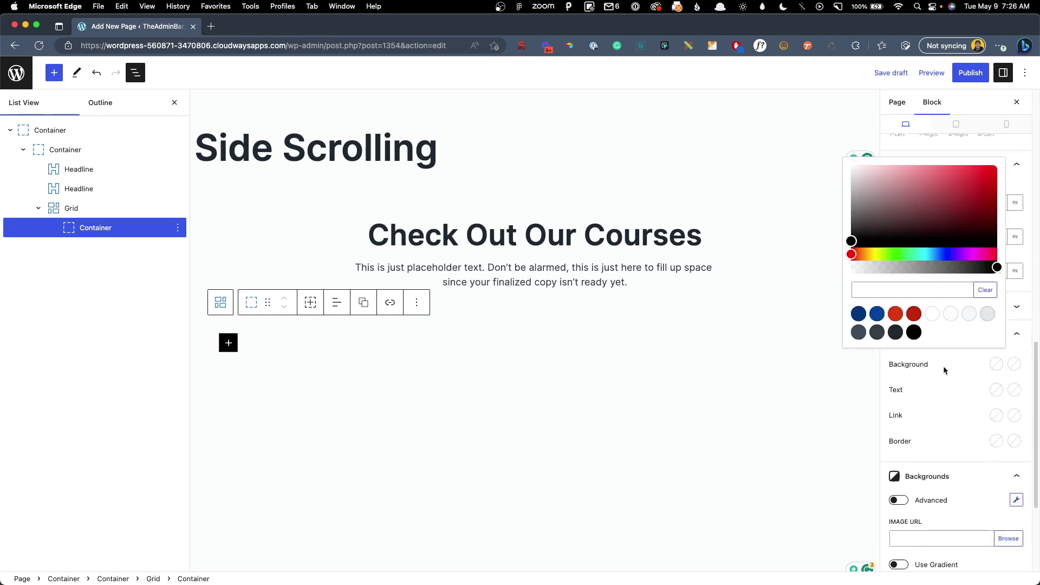
click(915, 332)
- Use the guitar headstock photo as the card background at 0.5 opacity
click(1008, 539)
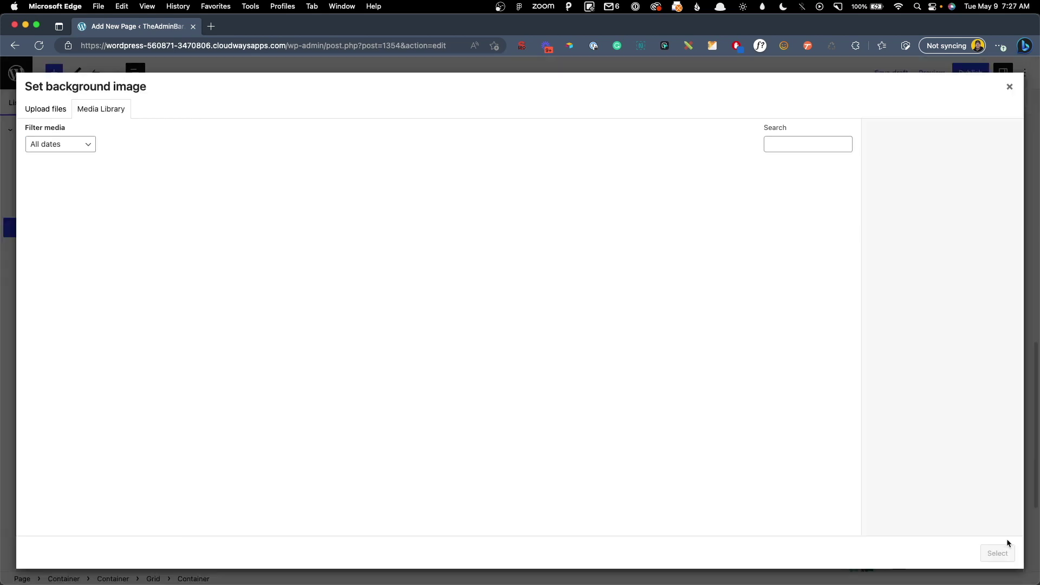
click(289, 198)
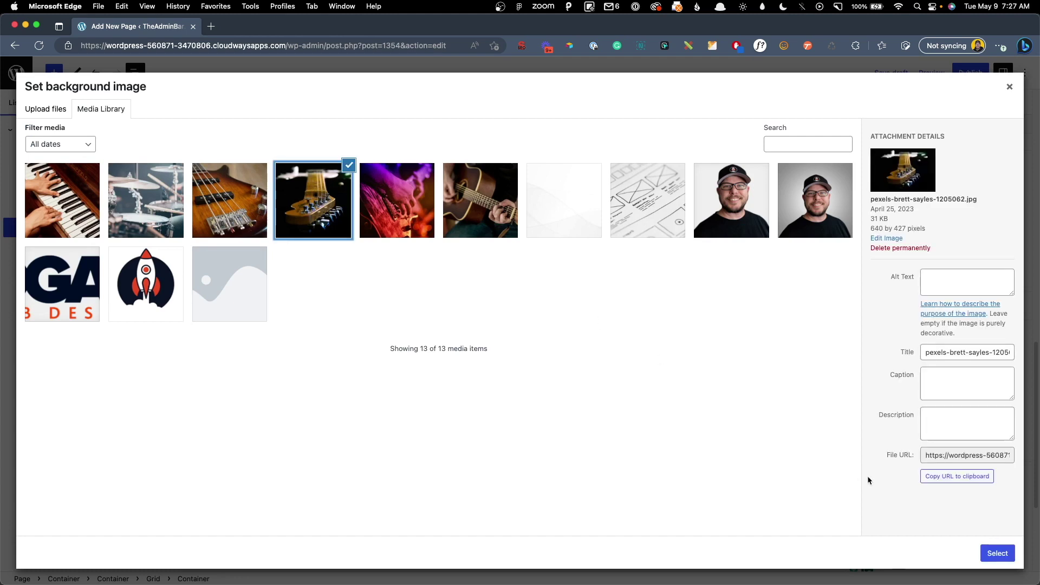
click(996, 554)
scroll(954, 417, down, 5)
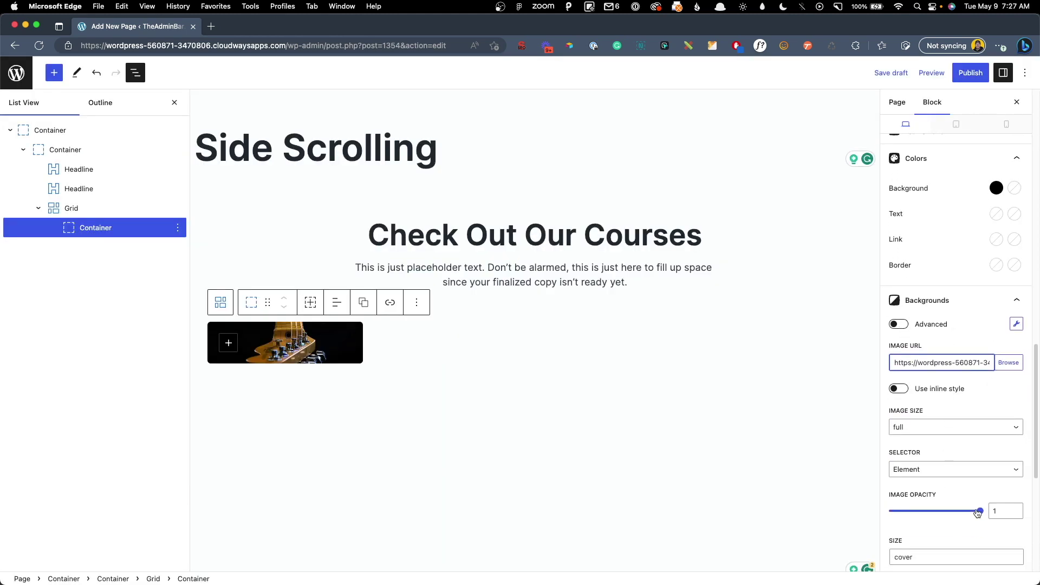
drag(979, 512, 935, 516)
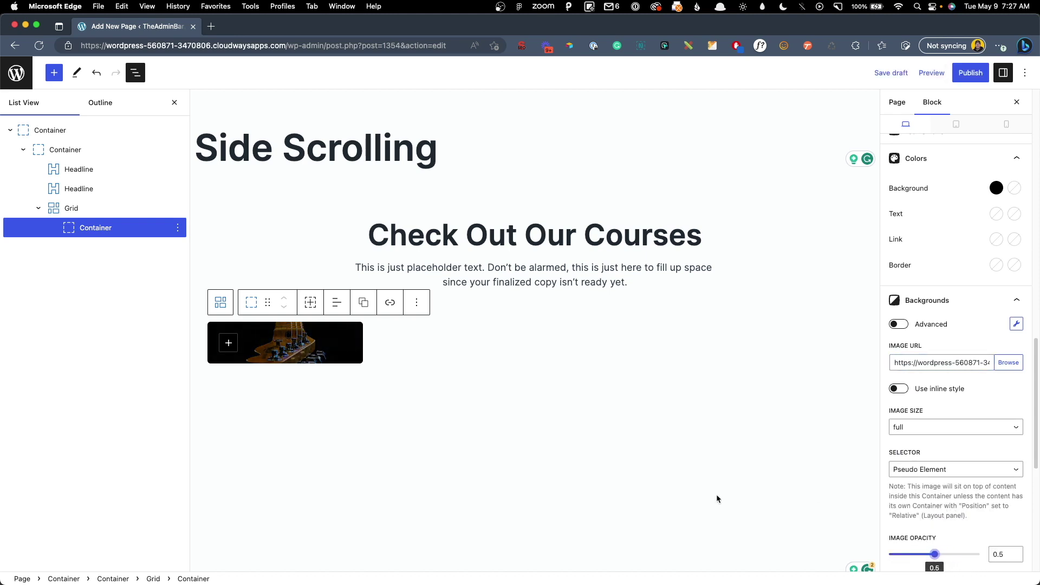
click(236, 347)
- Add an H3 headline reading 'Guitar Courses' inside the card
click(369, 428)
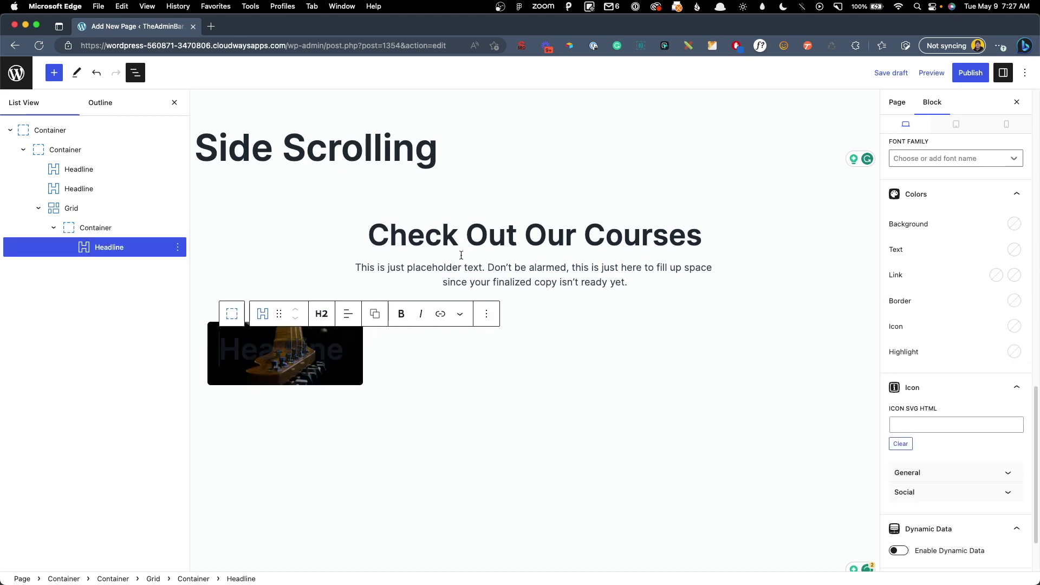
click(320, 313)
click(344, 384)
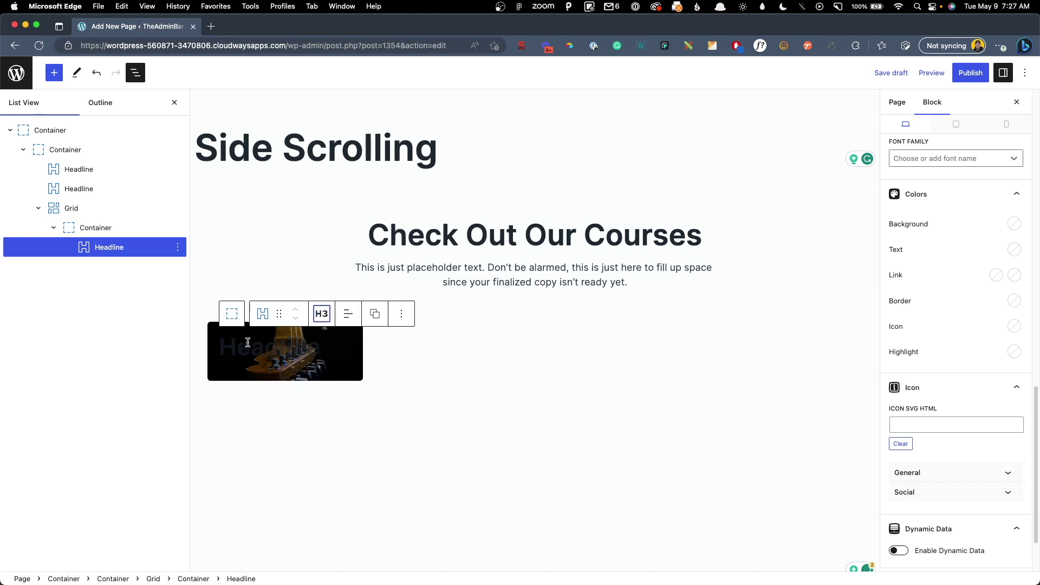
text(Guitar)
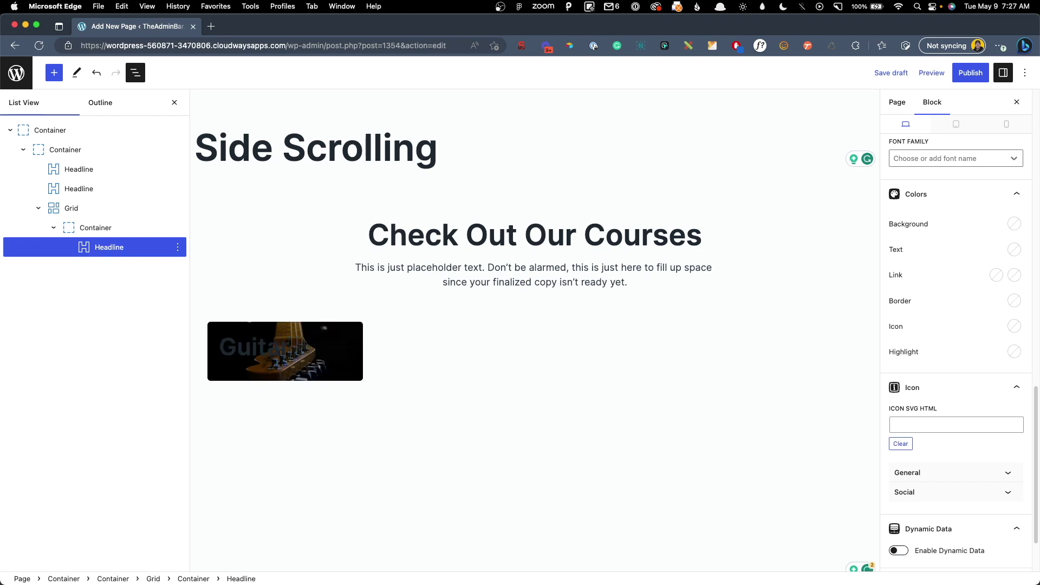
text( Courses)
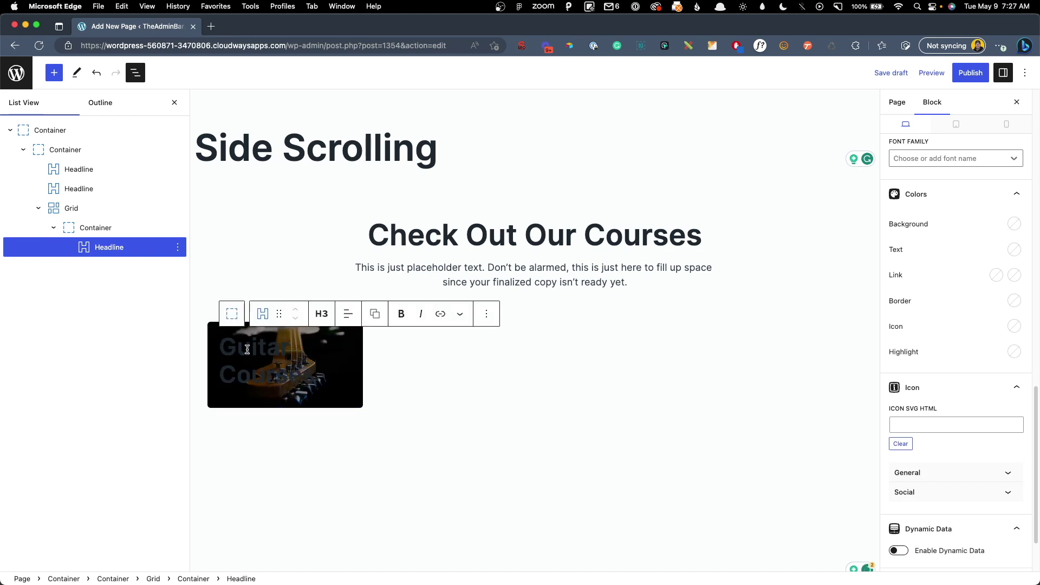
- Make the headline text white and apply the h5 global style
click(1014, 249)
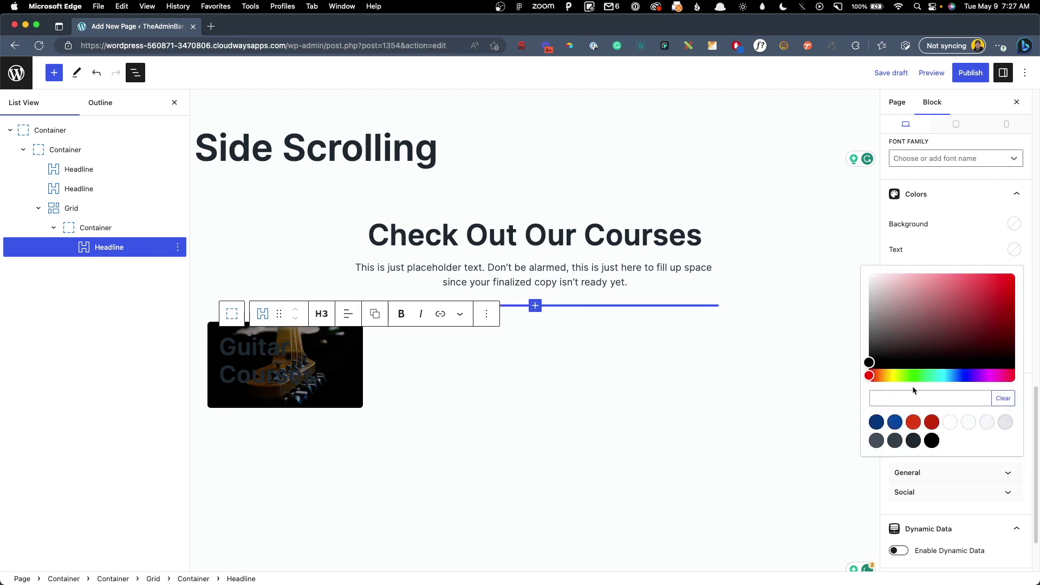
click(951, 423)
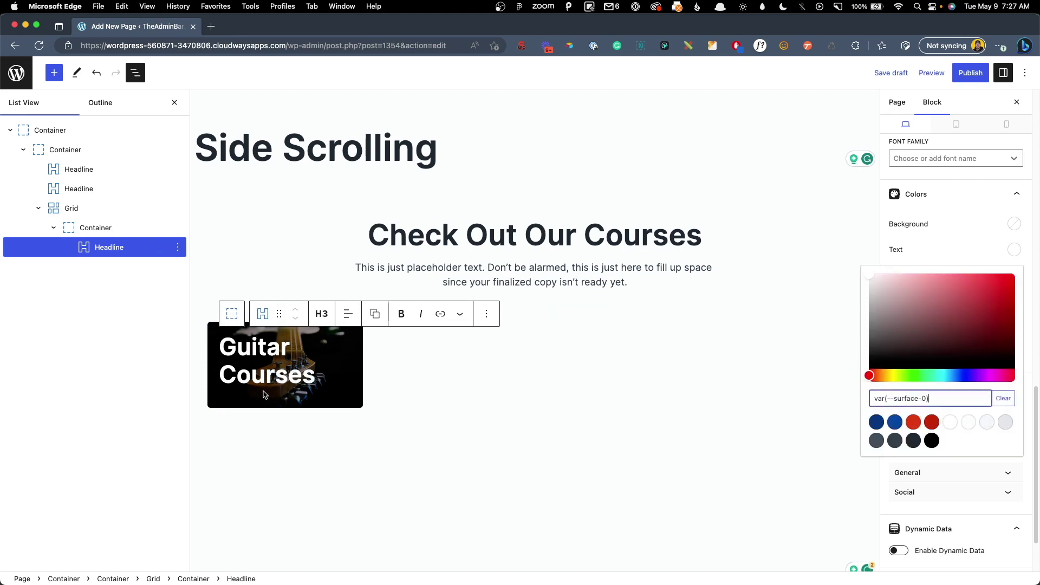
click(930, 232)
scroll(924, 235, up, 10)
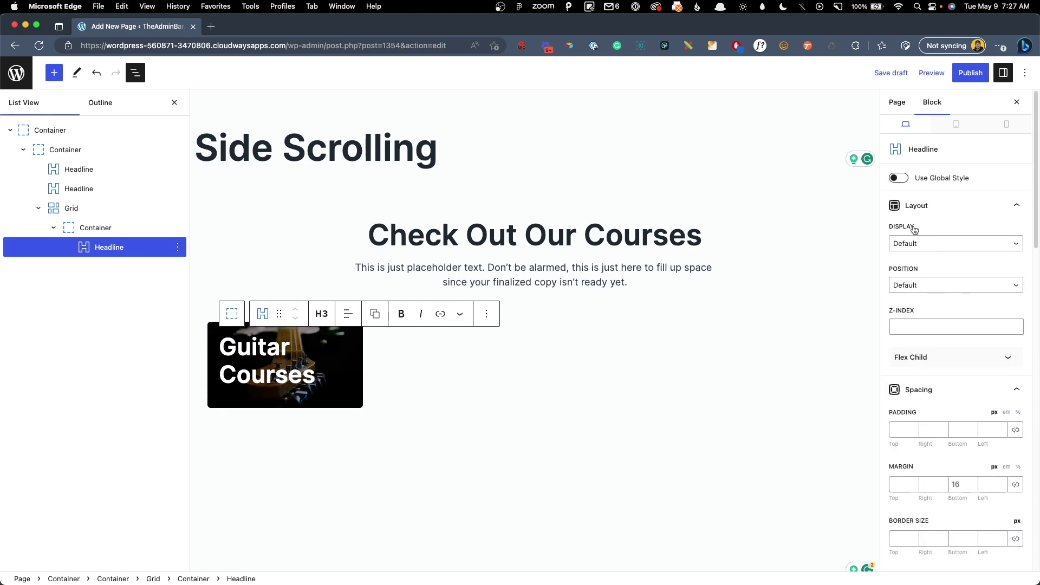
click(899, 177)
click(909, 202)
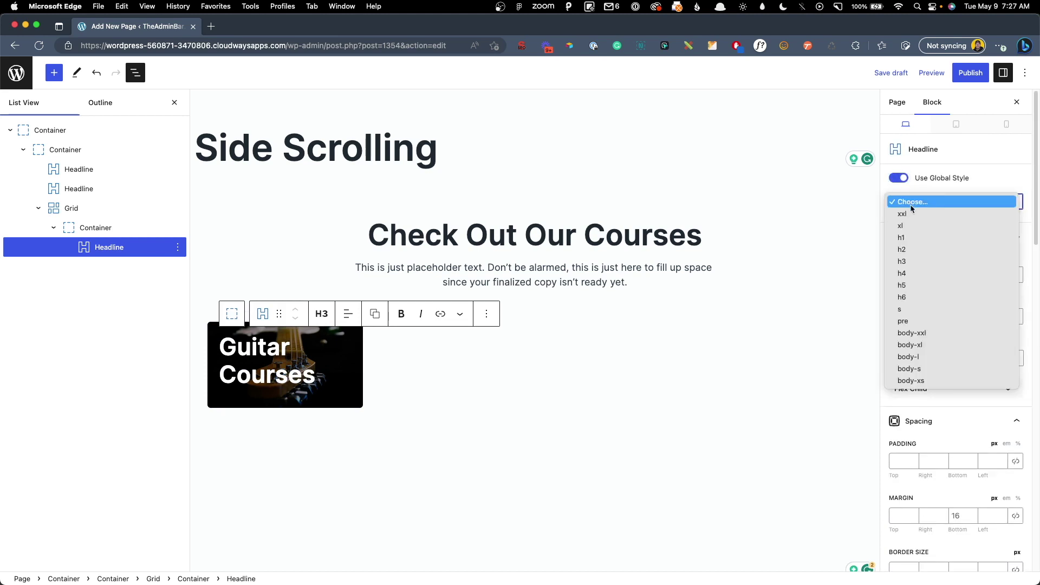
click(914, 286)
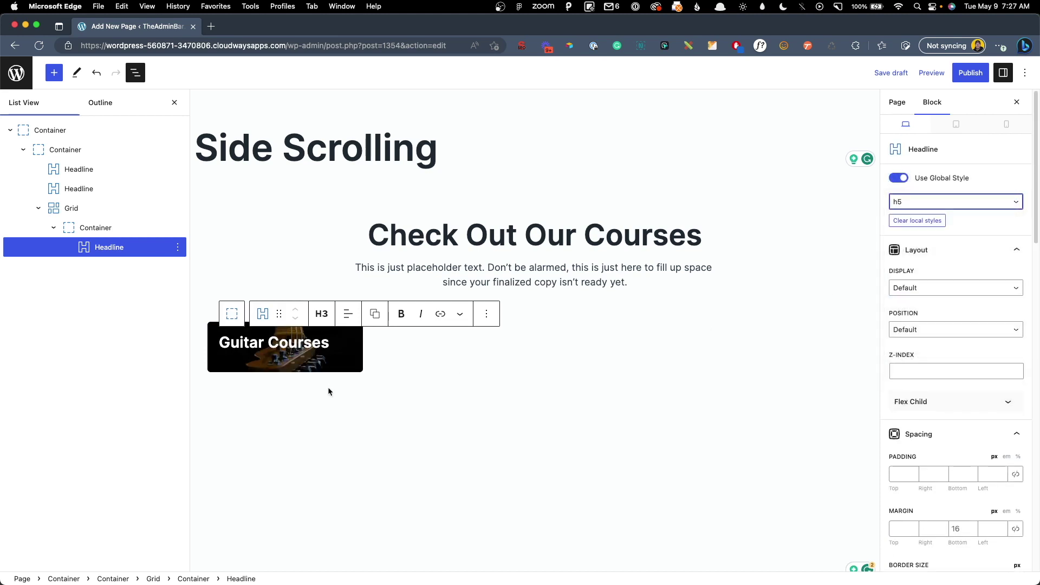
click(355, 369)
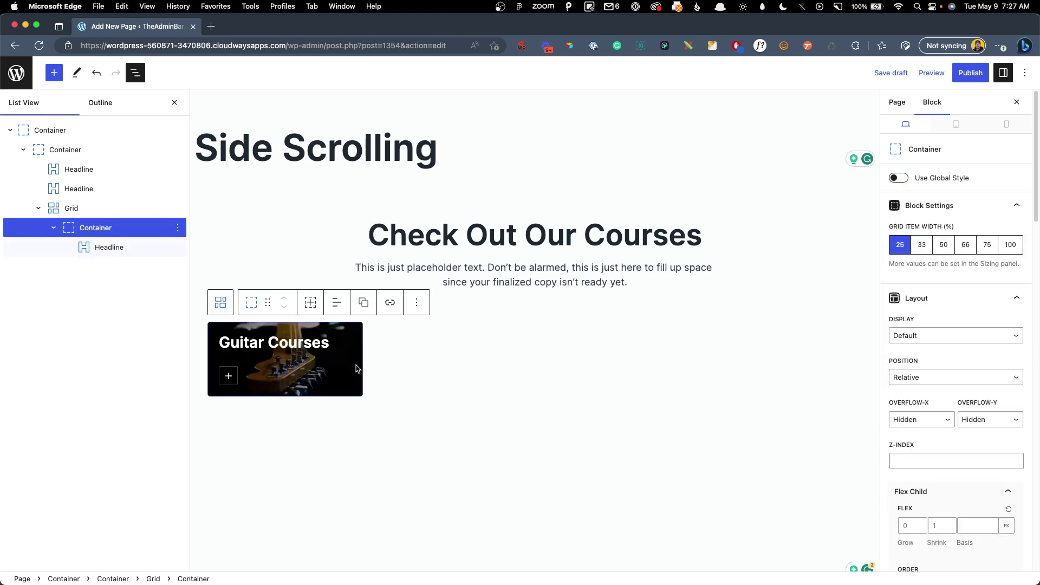
- Duplicate the Guitar Courses card and retitle the second copy 'Bass Courses'
key(super+shift+d)
key(super+shift+d)
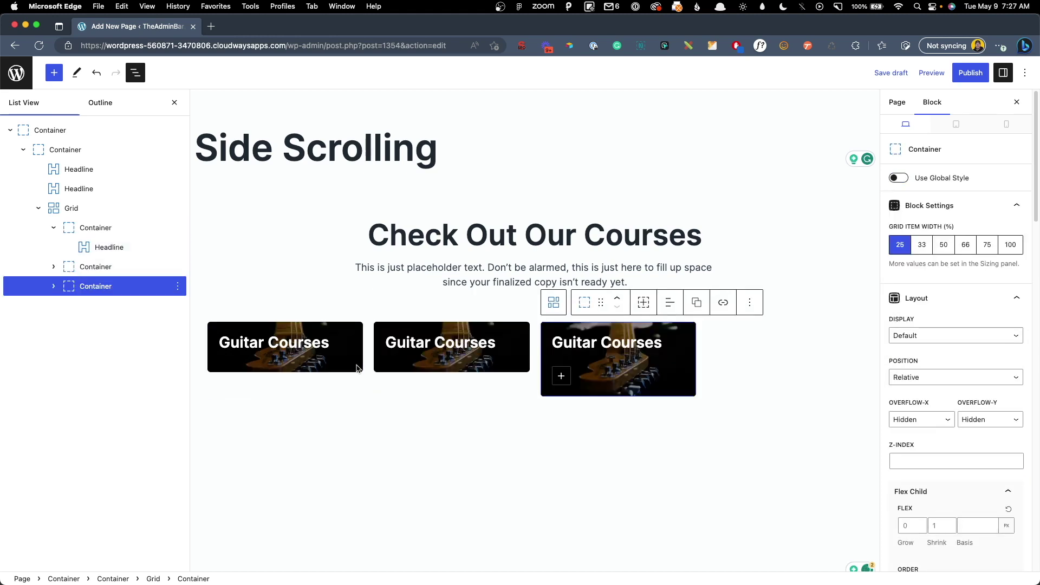
key(super+shift+d)
click(462, 341)
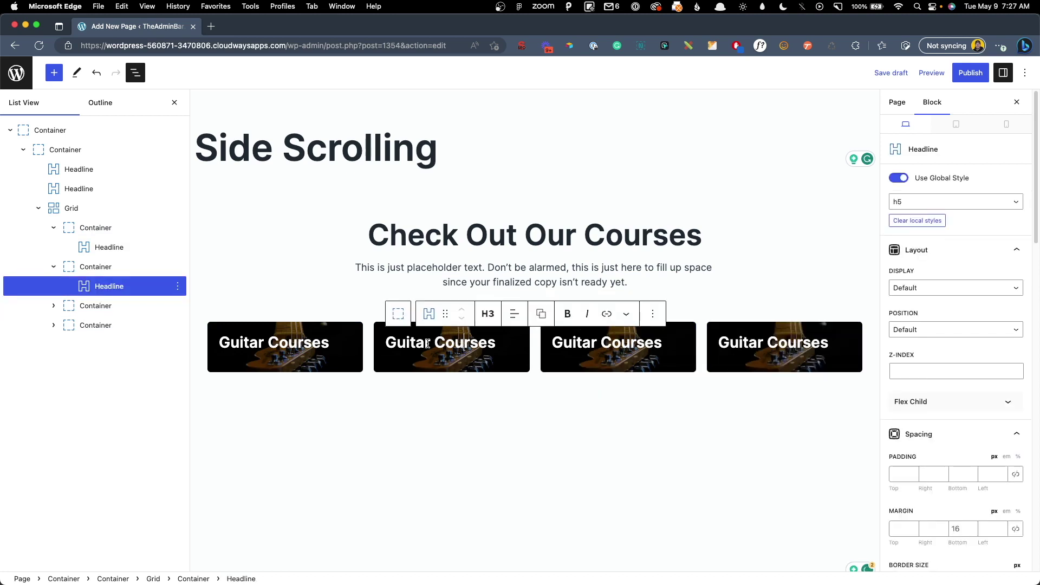
drag(432, 343, 390, 345)
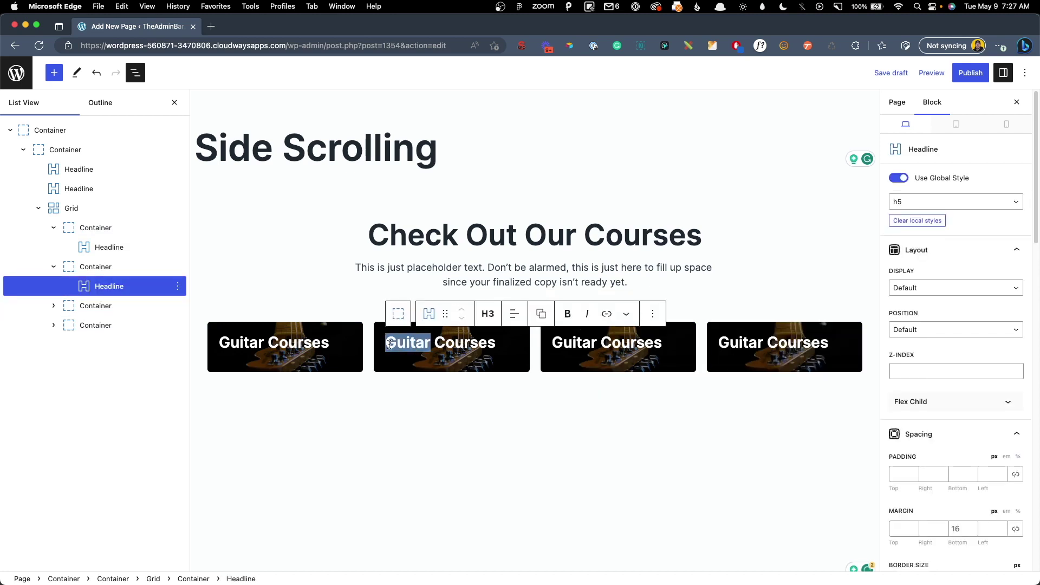
text(Bass)
- Retitle the third and fourth cards 'Drum Courses' and 'Piano Courses'
drag(600, 342, 552, 342)
text(Drum)
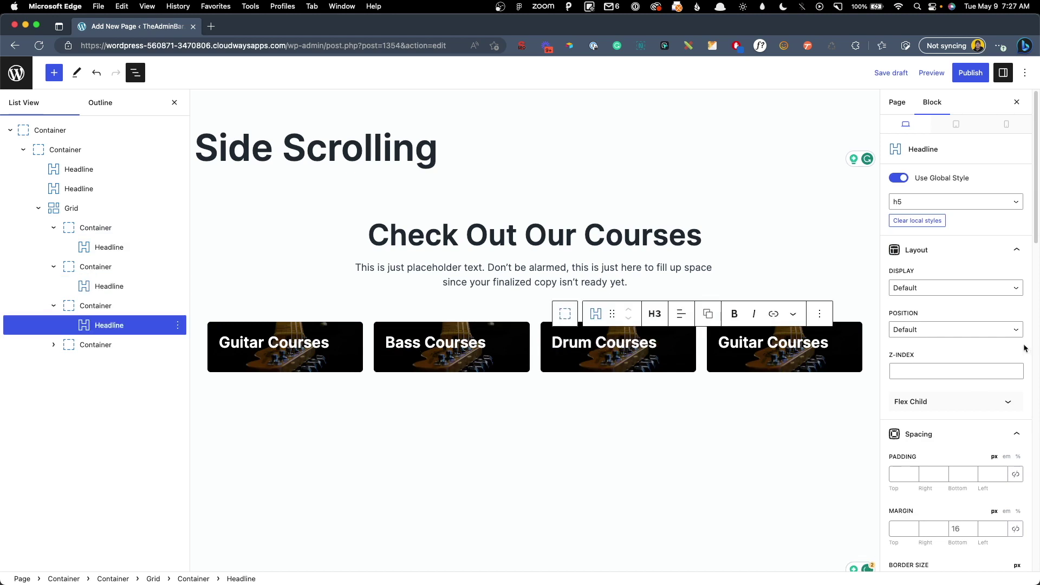
drag(768, 343, 695, 340)
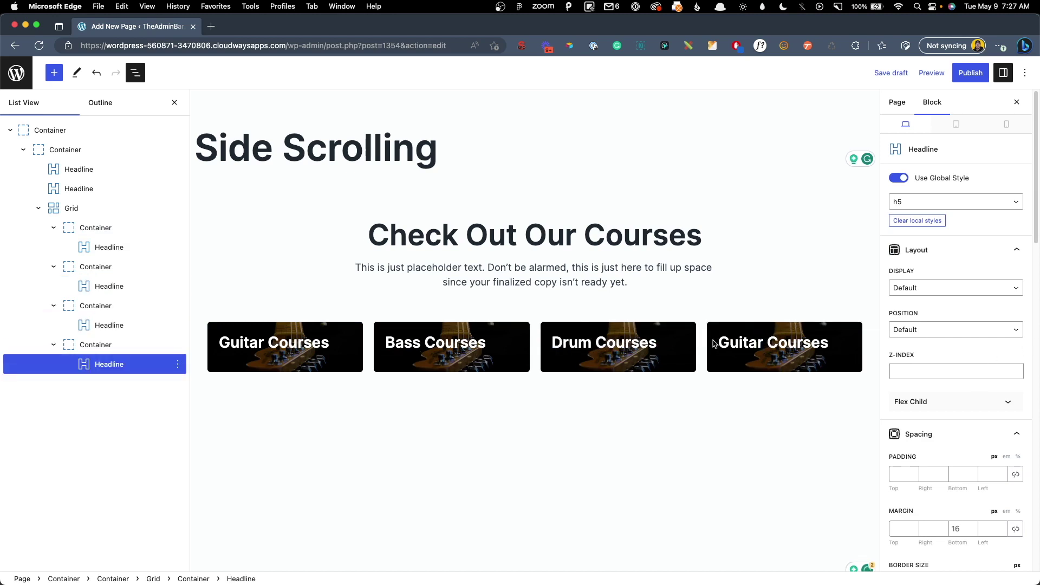
click(715, 343)
drag(761, 345, 722, 343)
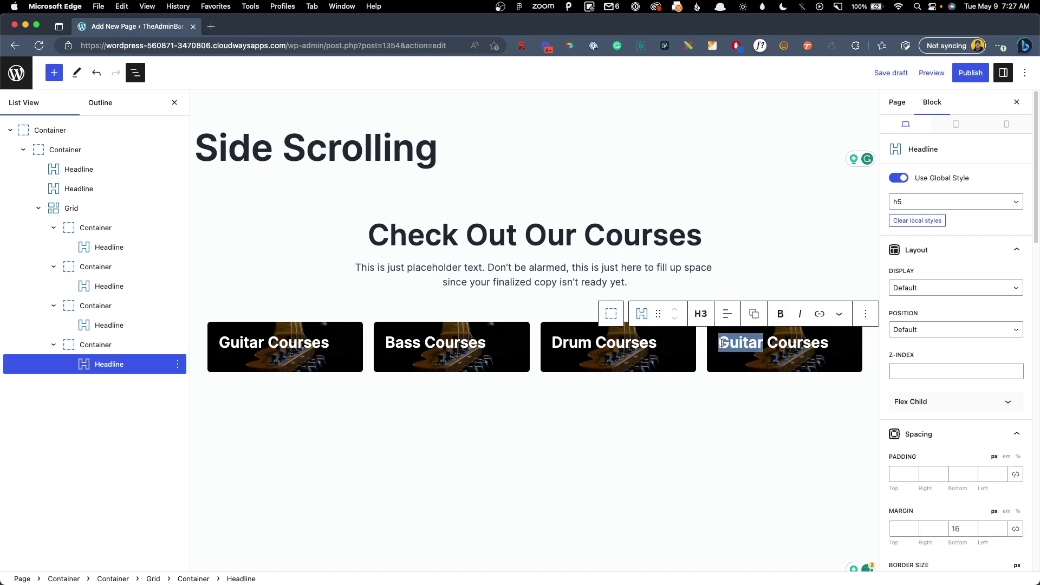
text(Piano)
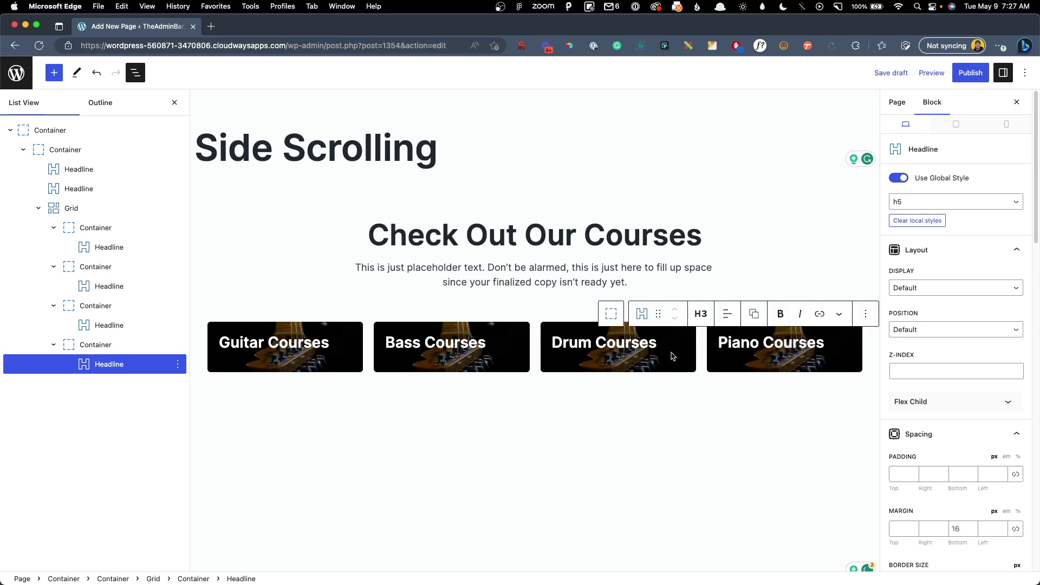
- Set the bass guitar photo as the Bass Courses card background
click(515, 369)
scroll(967, 385, down, 5)
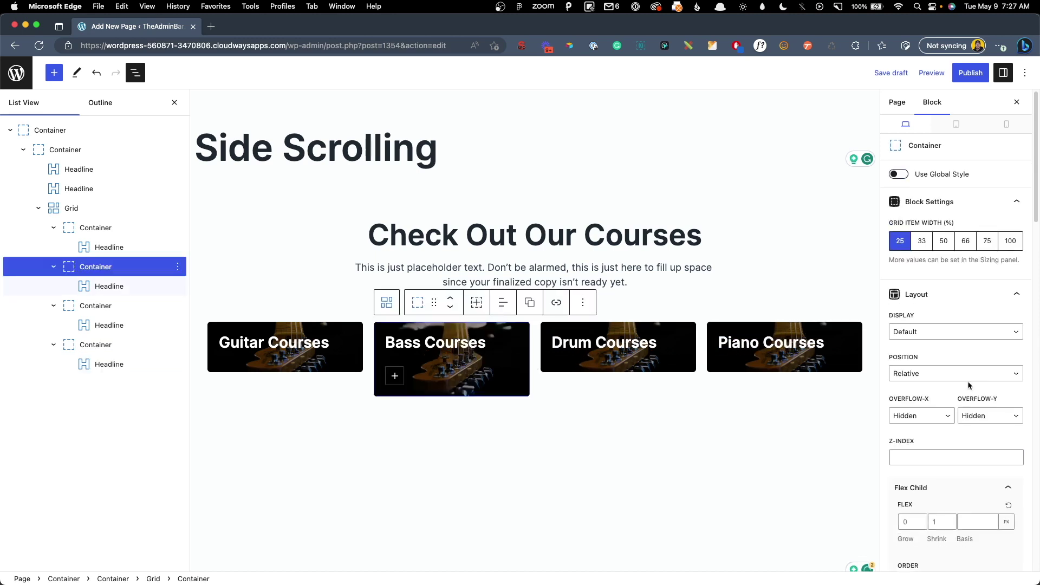
scroll(967, 386, down, 10)
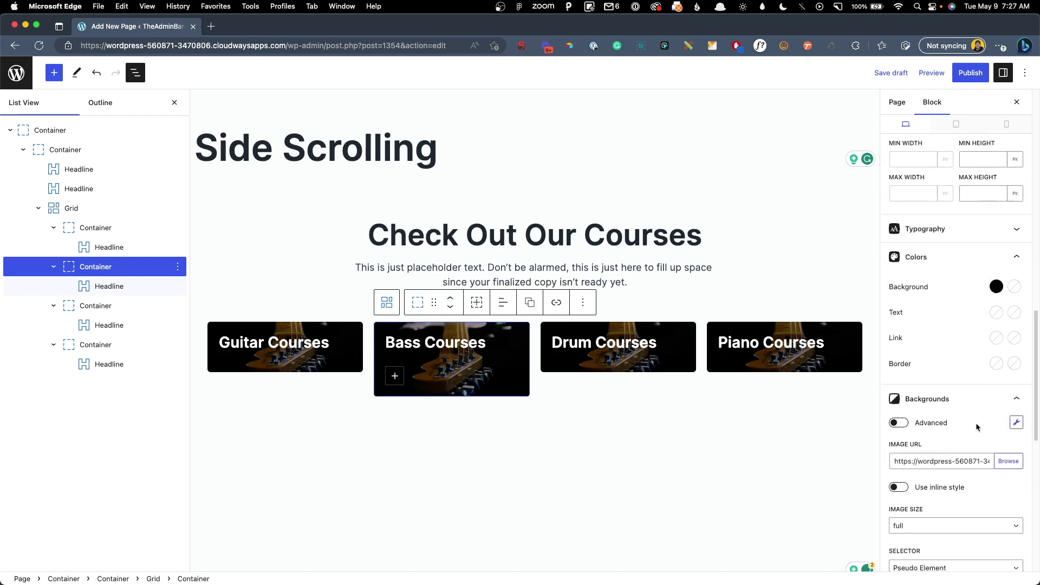
click(1003, 449)
click(229, 201)
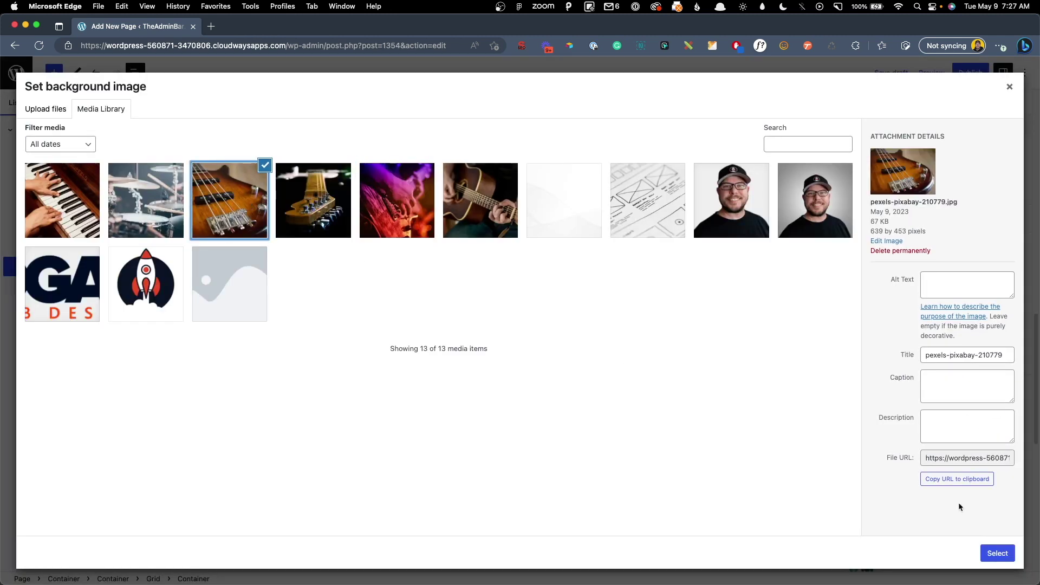
click(996, 554)
- Set the drum photo as the Drum Courses card background
click(554, 363)
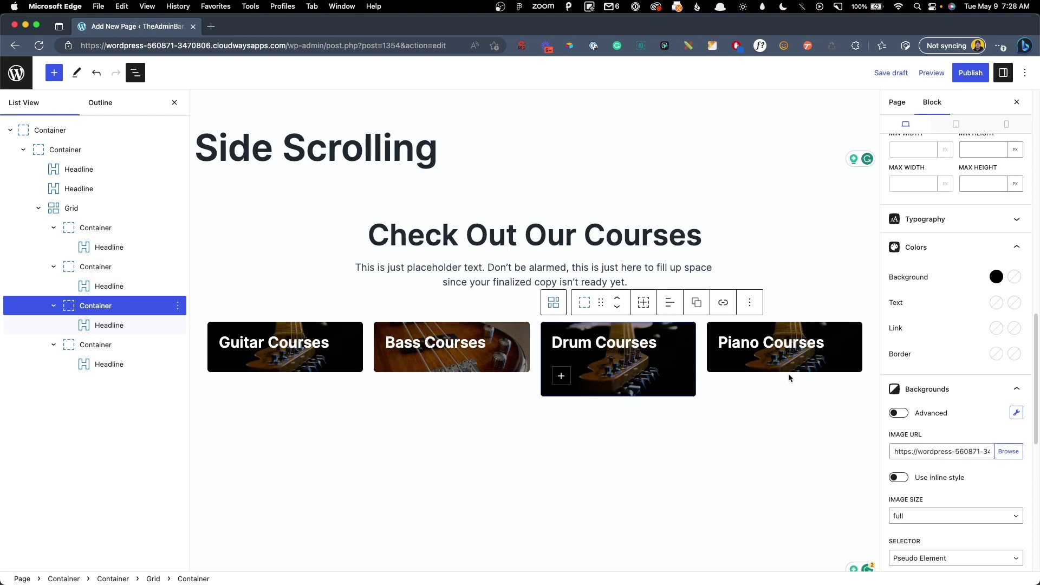
click(997, 450)
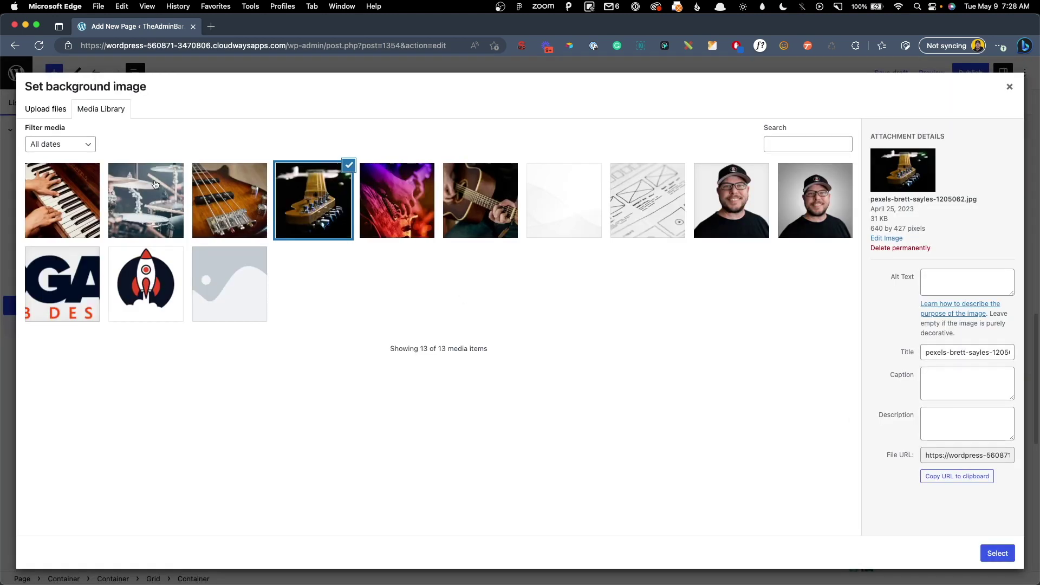
click(155, 184)
click(998, 553)
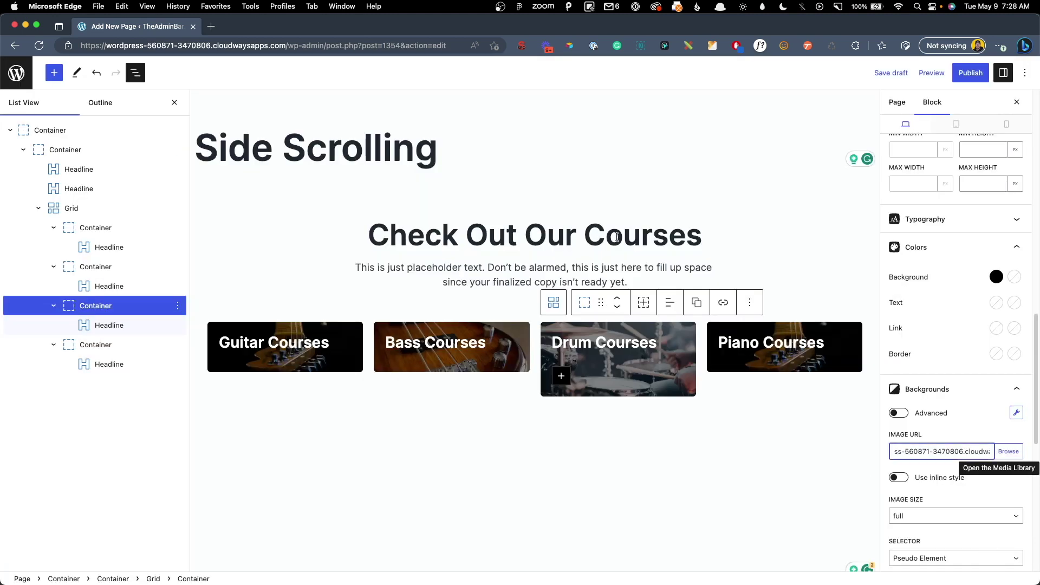
- Set the piano photo as the Piano Courses card background
click(745, 371)
click(609, 311)
scroll(988, 439, down, 5)
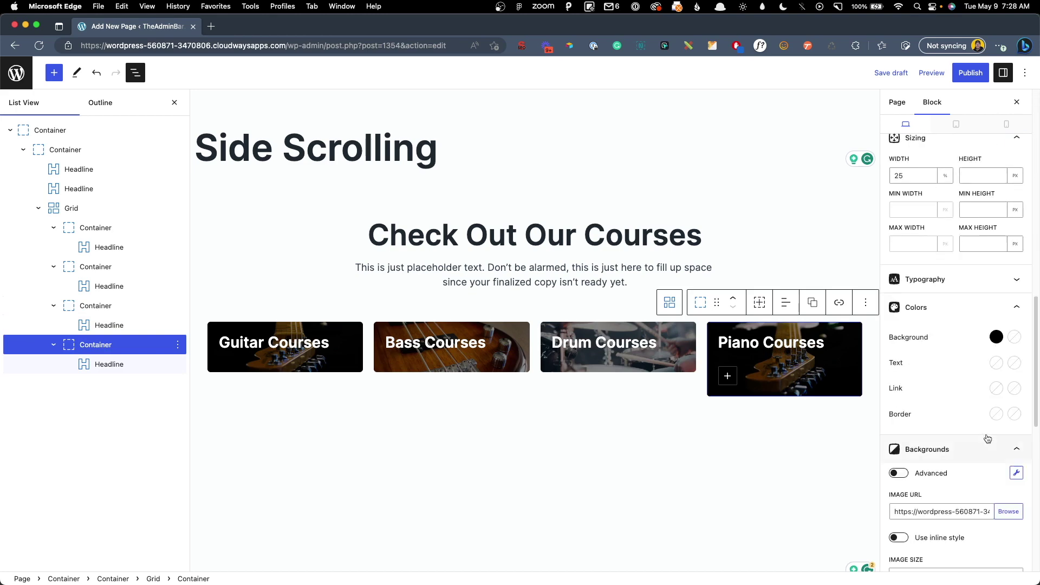
click(1009, 511)
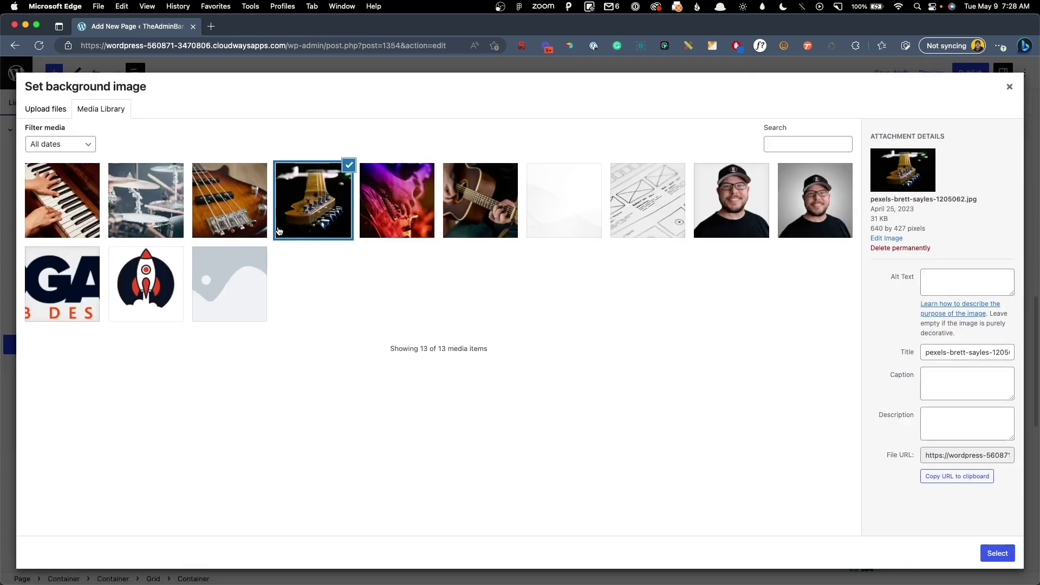
click(86, 211)
click(987, 552)
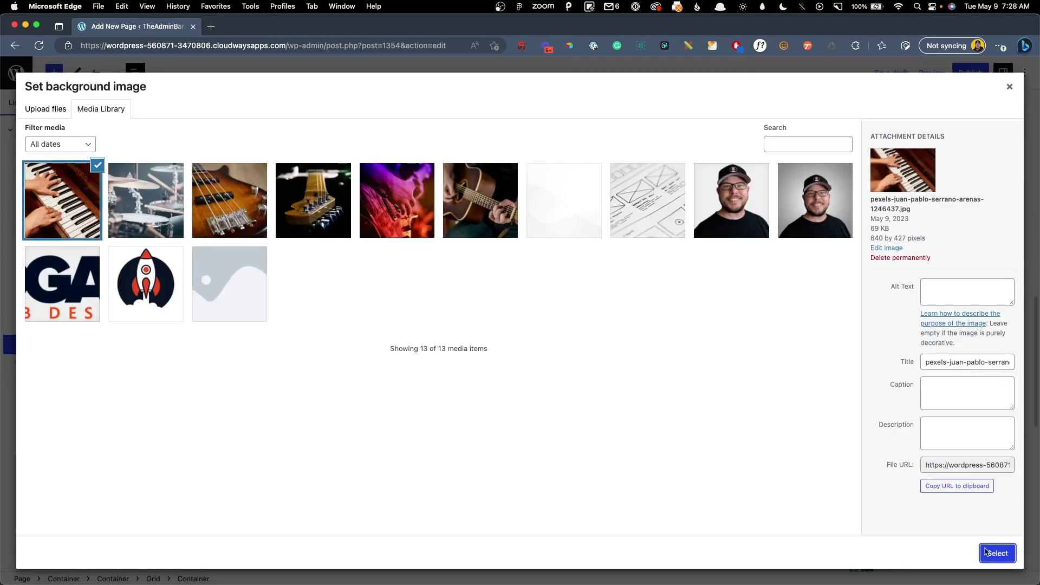
click(727, 500)
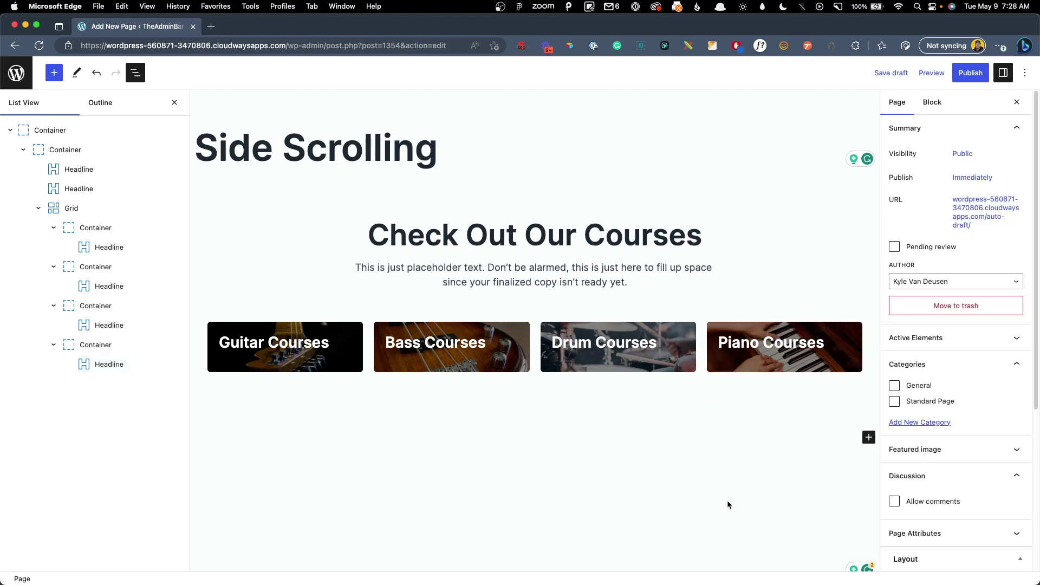
- Set the bottom margin of the Piano and Drum Courses headings to 0
click(768, 350)
scroll(958, 418, down, 5)
click(954, 299)
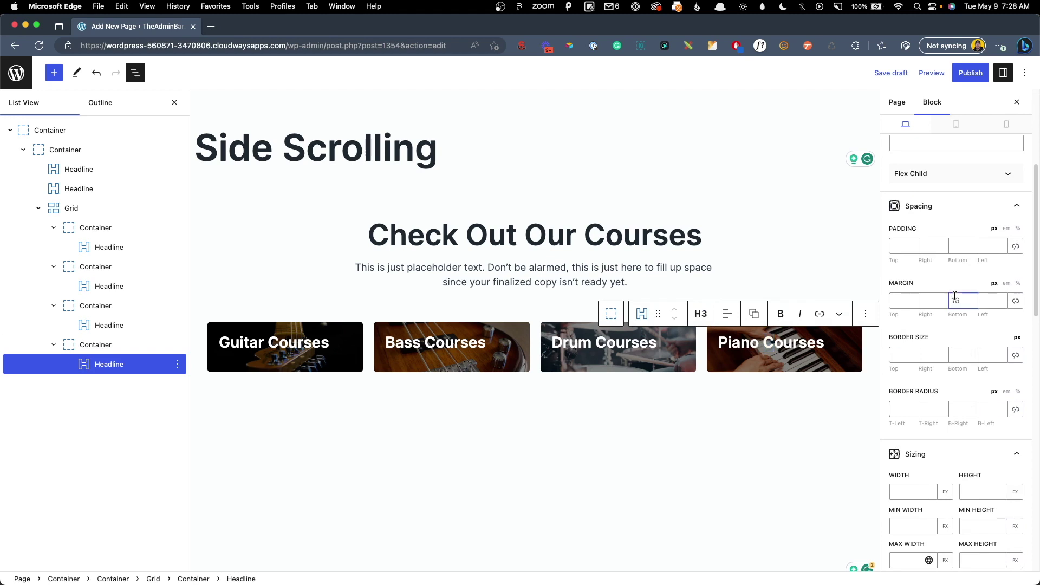
text(0)
click(603, 346)
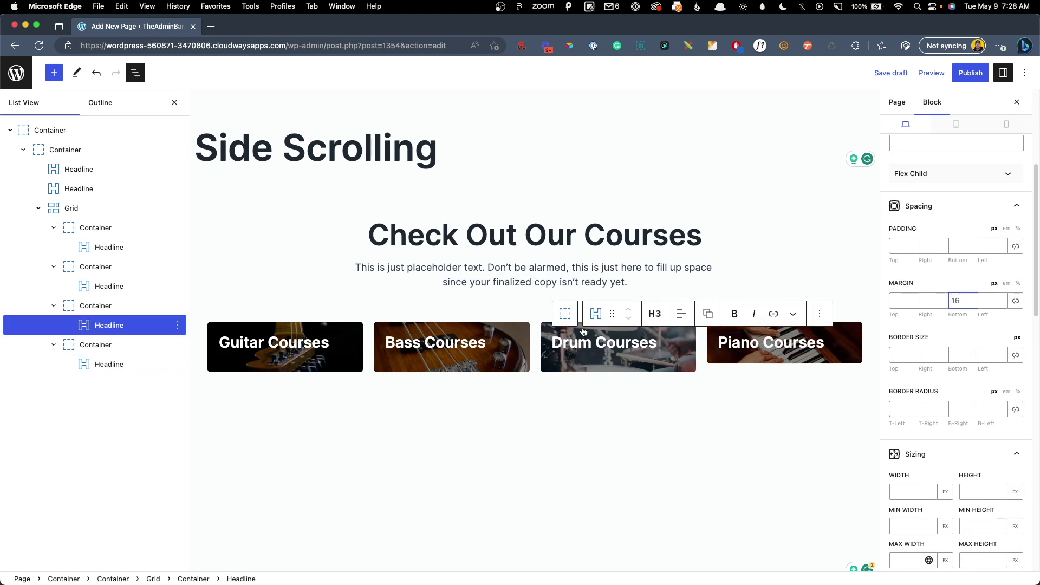
text(0)
- Set the bottom margin of the Bass and Guitar Courses headings to 0
click(445, 347)
click(955, 301)
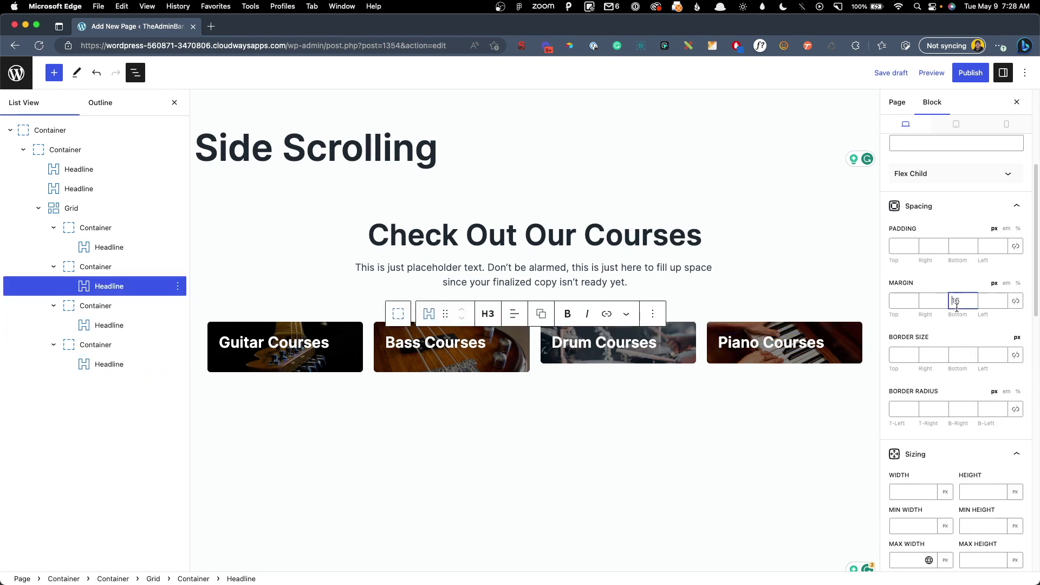
text(0)
click(326, 341)
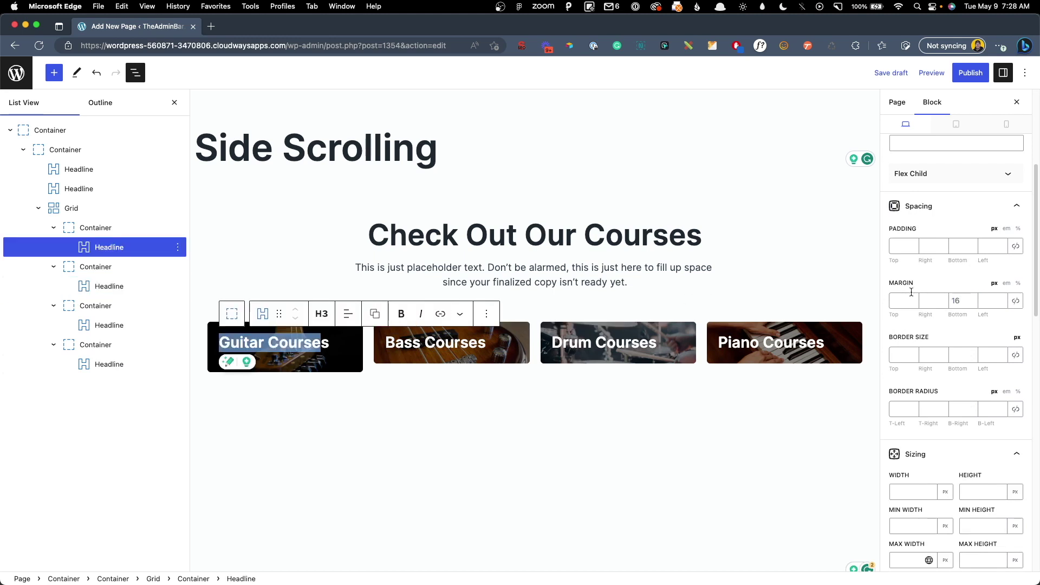
click(958, 300)
text(0)
click(516, 432)
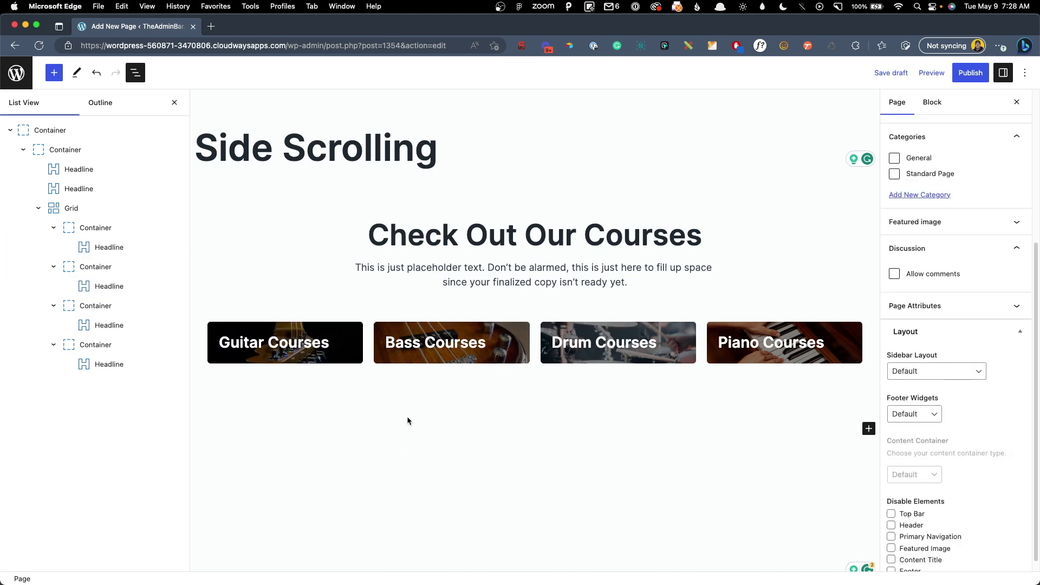
click(54, 227)
- Select all four card containers and make them flex, items aligned to end, content centred
click(54, 247)
click(54, 266)
click(54, 286)
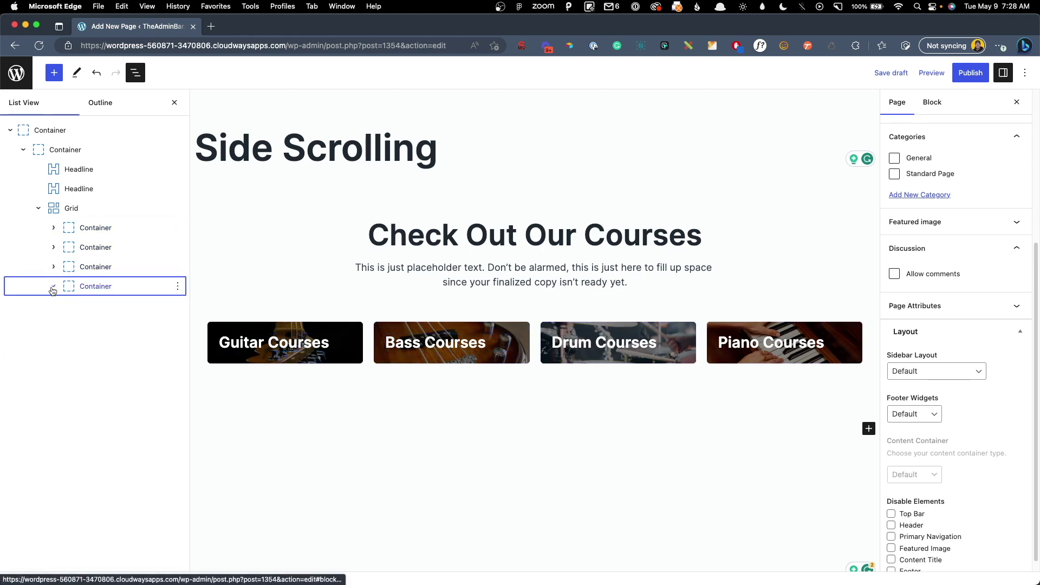
click(81, 228)
shift+click(89, 286)
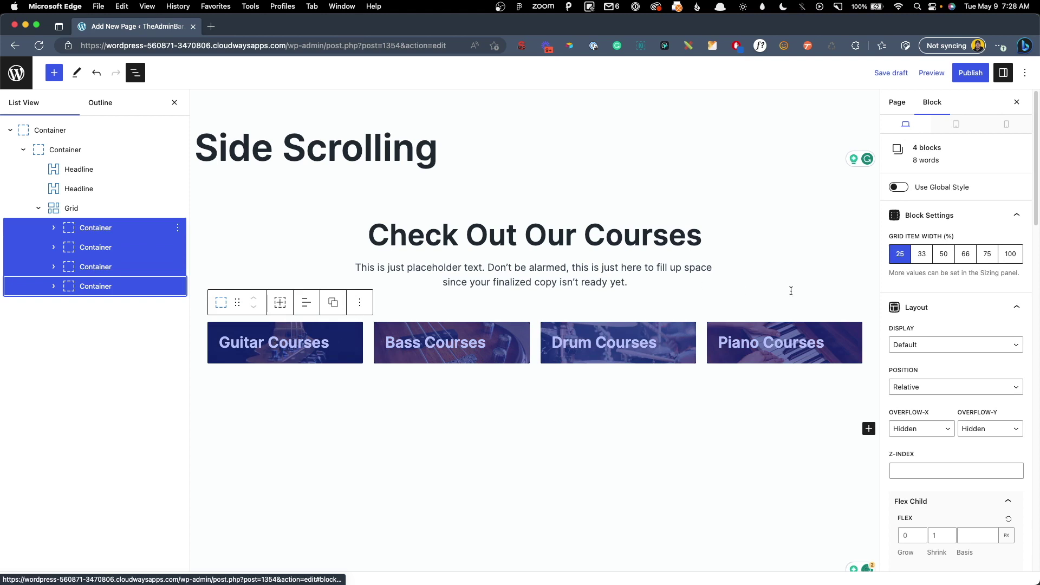
click(915, 345)
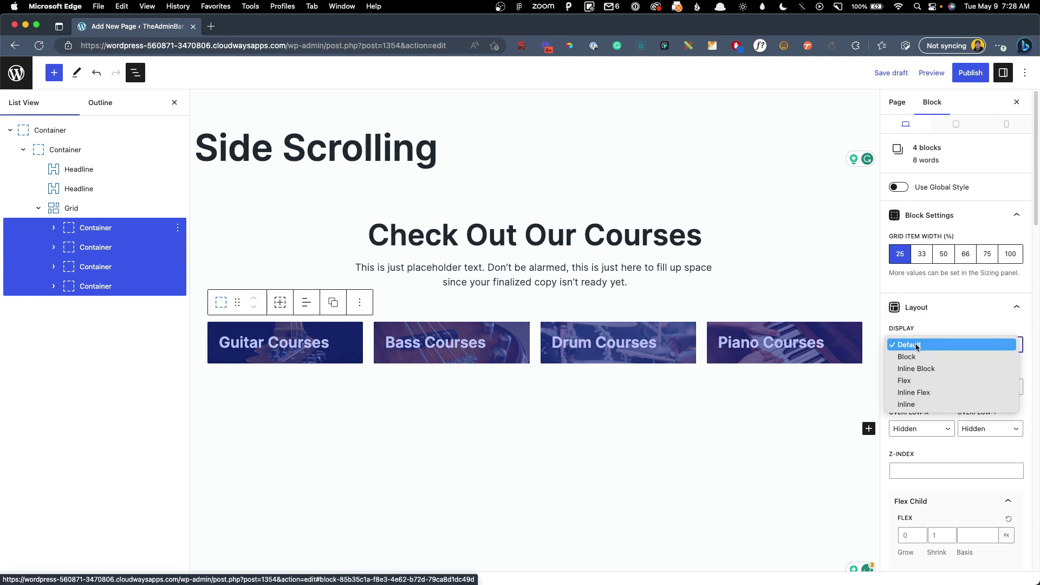
click(919, 381)
scroll(920, 376, down, 1)
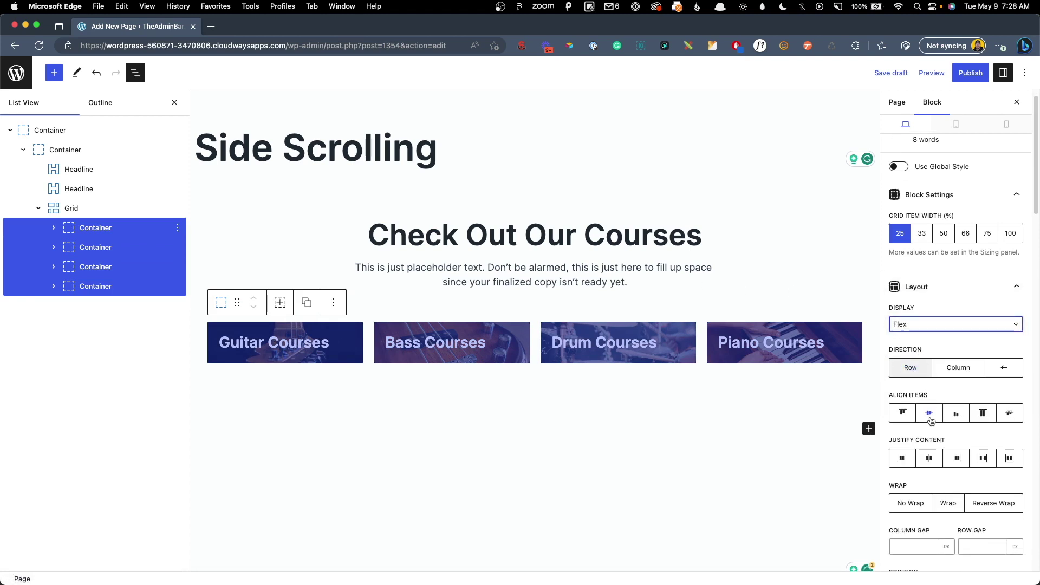
click(933, 419)
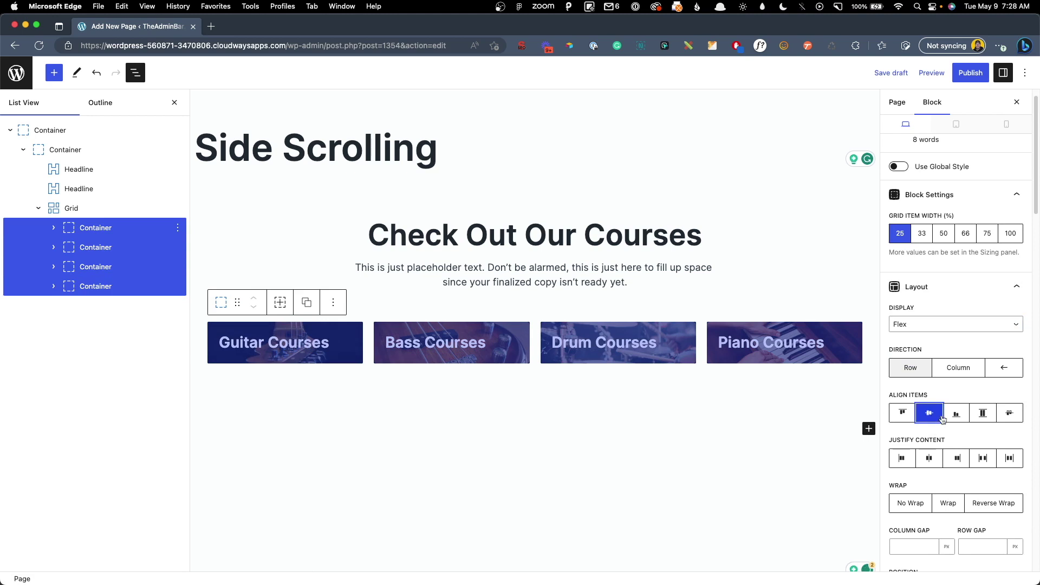
click(957, 414)
click(930, 455)
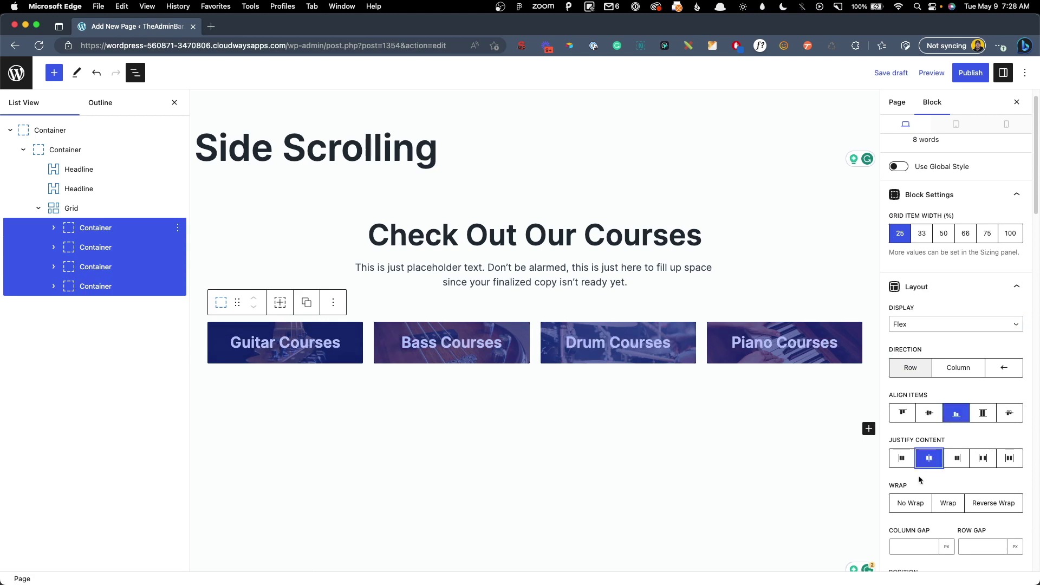
- Give the four cards a minimum height of 200
scroll(948, 443, down, 10)
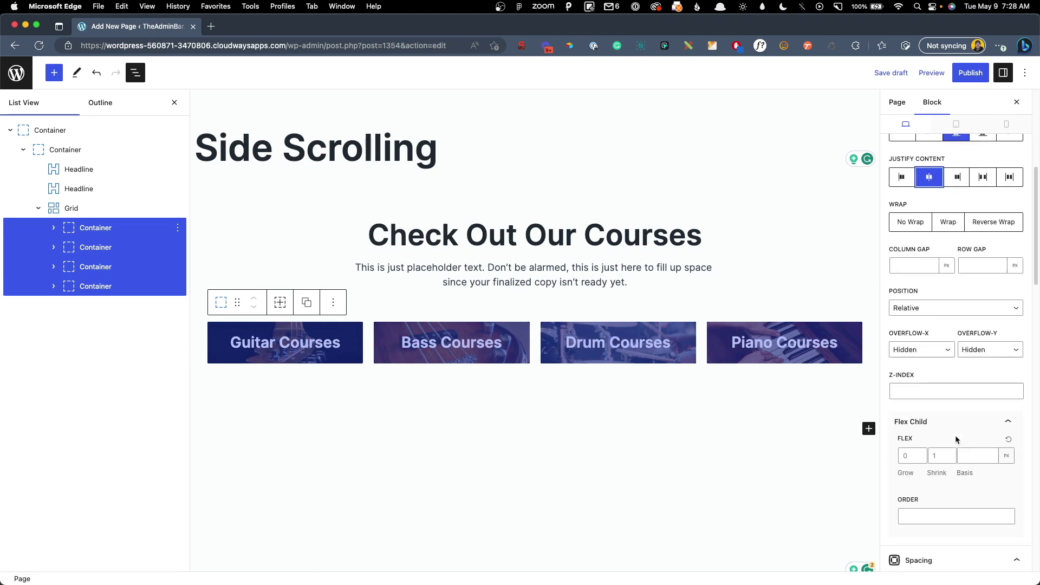
scroll(958, 439, down, 1)
click(973, 453)
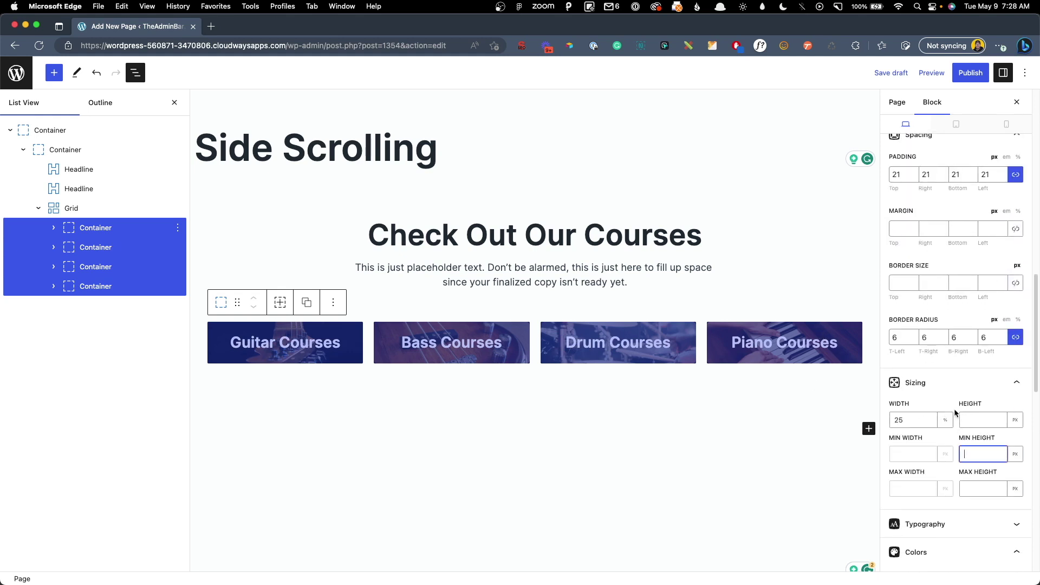
text(200)
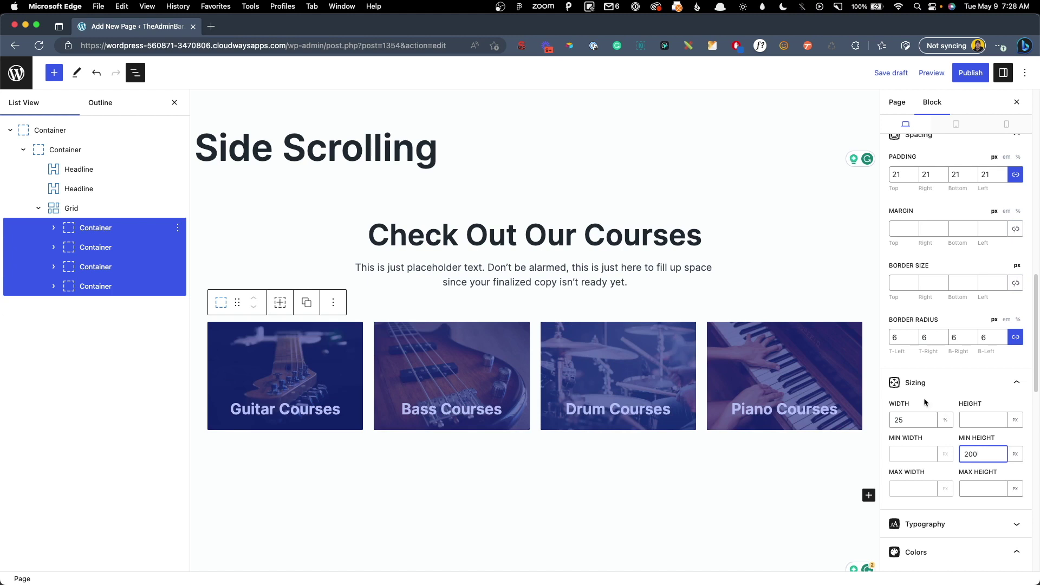
click(695, 487)
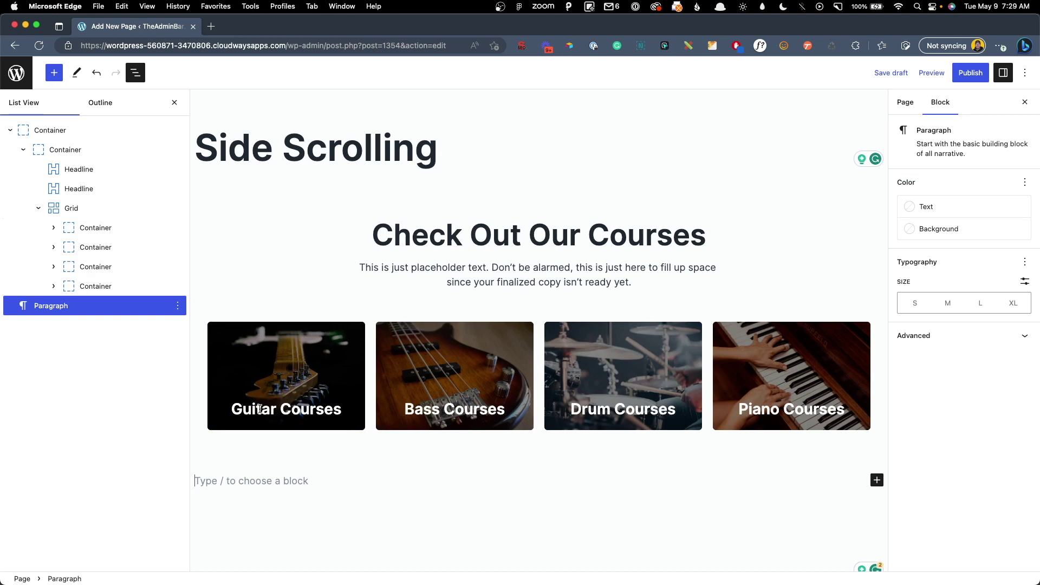
- Give the Guitar and Bass Courses headings relative positioning with a z-index of 2
click(291, 410)
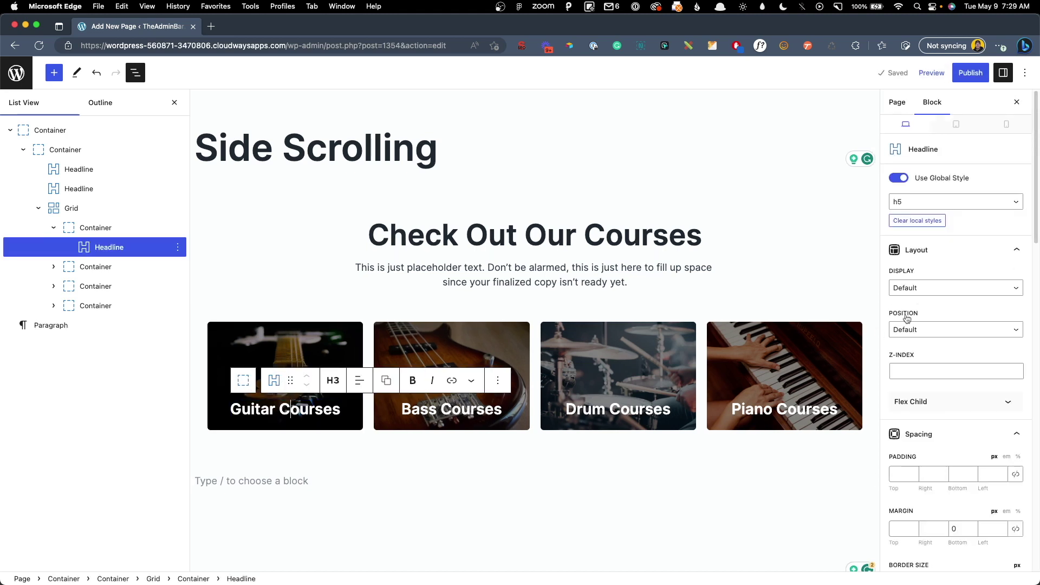
click(919, 370)
text(2)
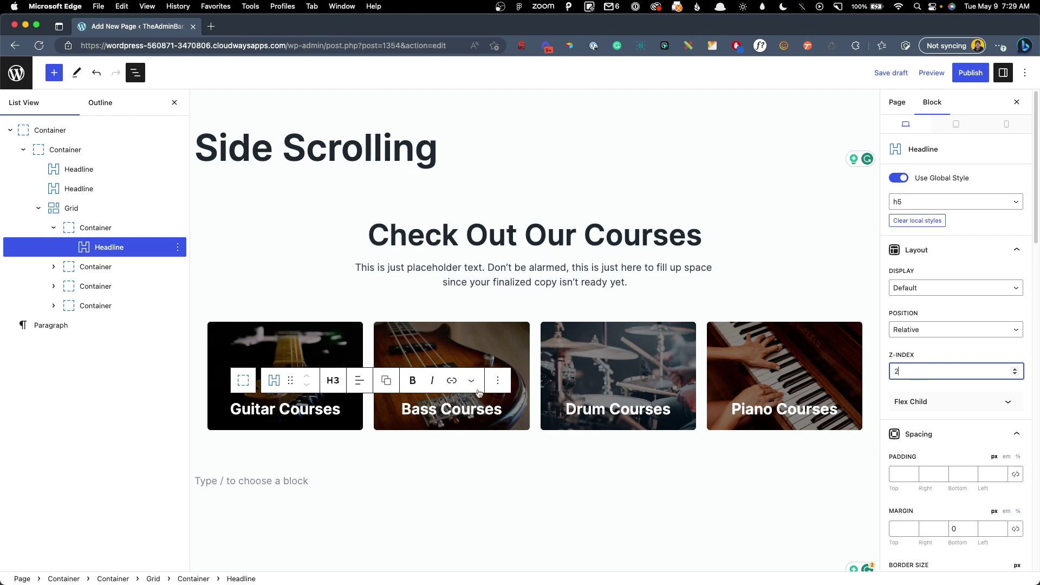
click(477, 406)
click(934, 371)
text(2)
- Set the Drum and Piano Courses headings' z-index to 2 as well
click(659, 407)
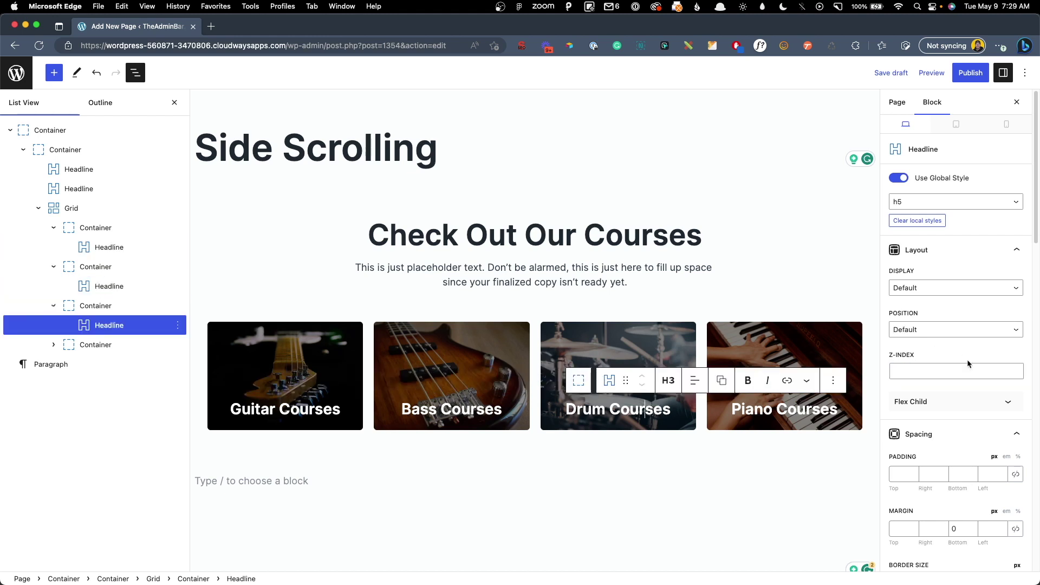
click(951, 369)
text(2)
click(821, 407)
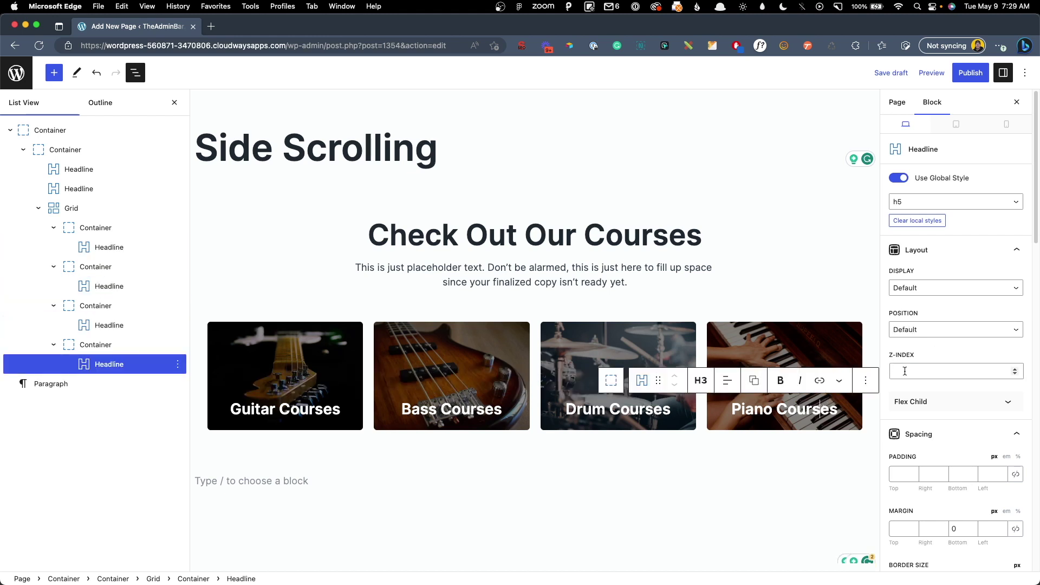
click(896, 372)
text(2)
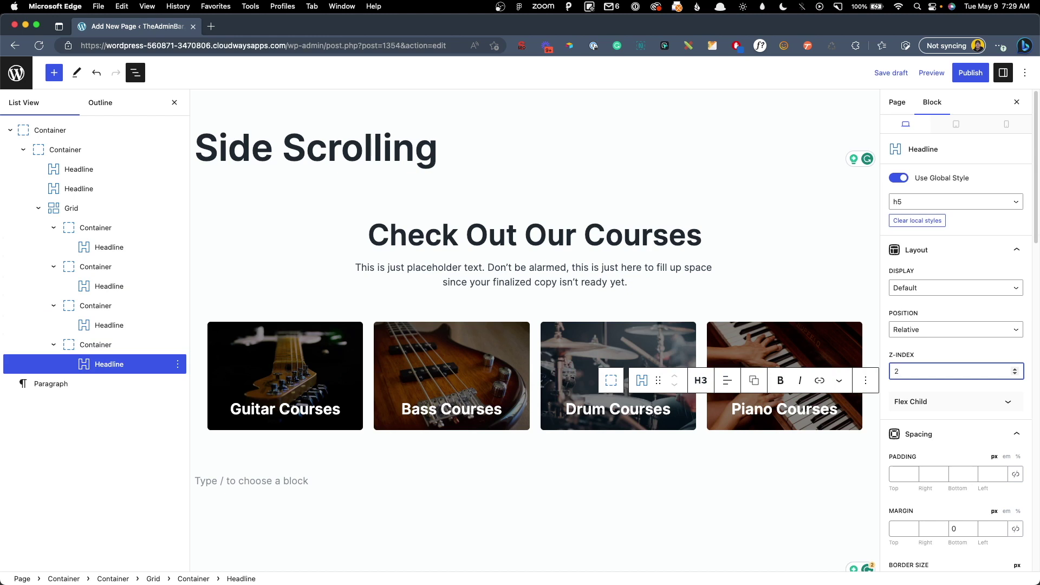
click(554, 206)
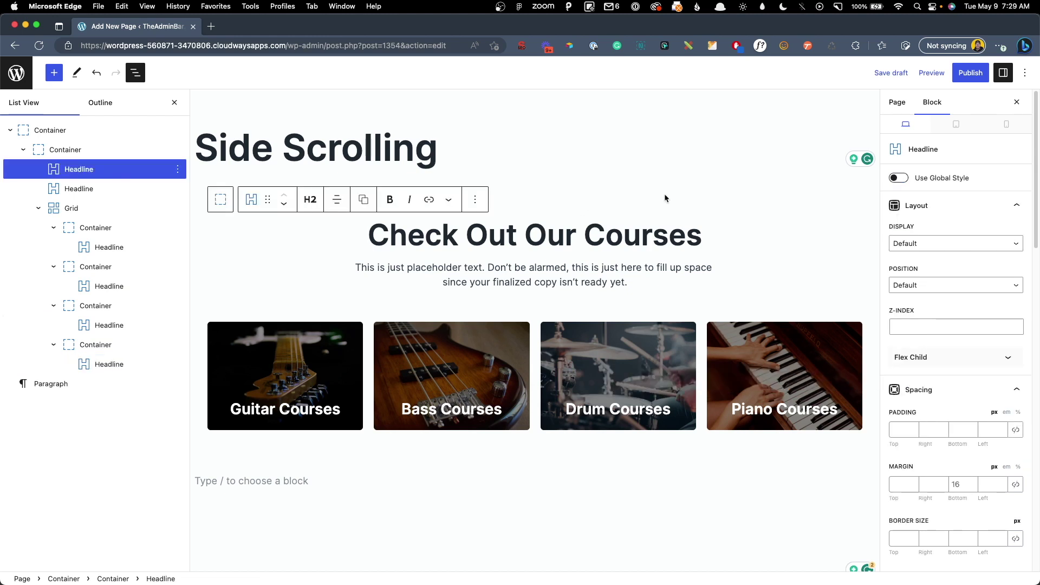
- In tablet view, select all four card containers and set their Grid Item Width to 50
click(958, 124)
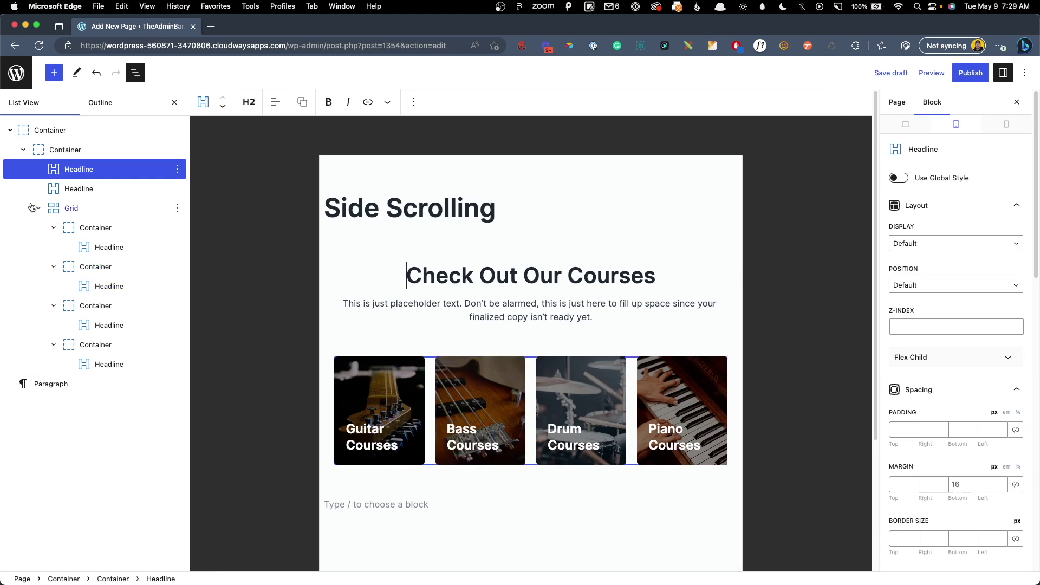
click(52, 228)
click(53, 247)
click(53, 267)
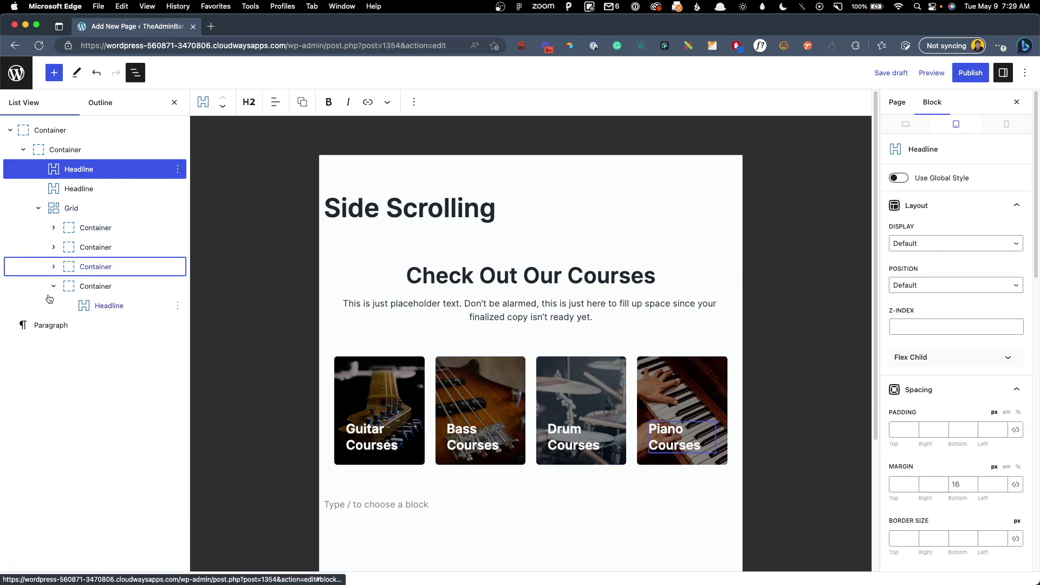
click(53, 286)
click(65, 285)
shift+click(93, 228)
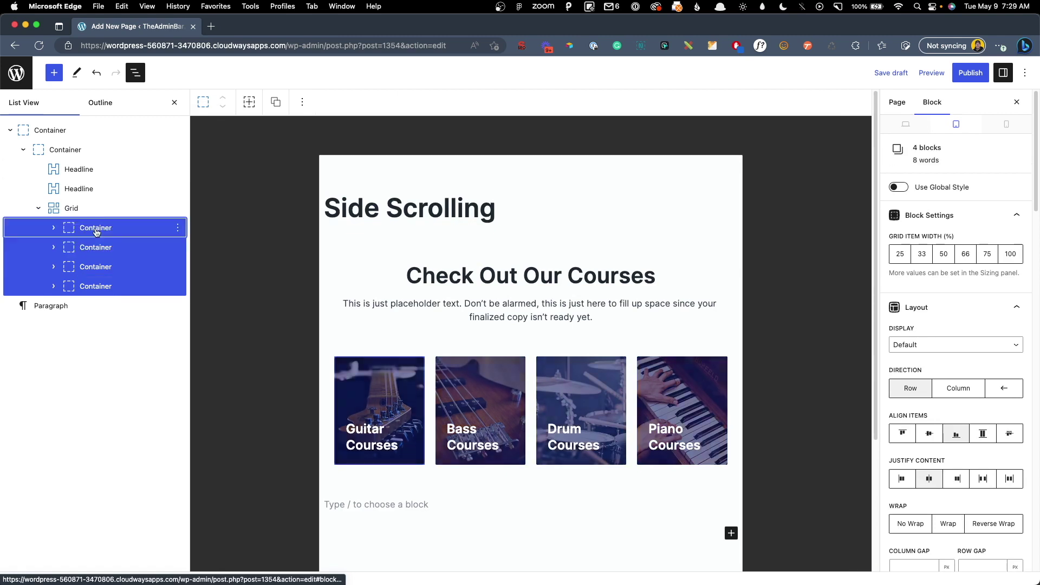
click(944, 254)
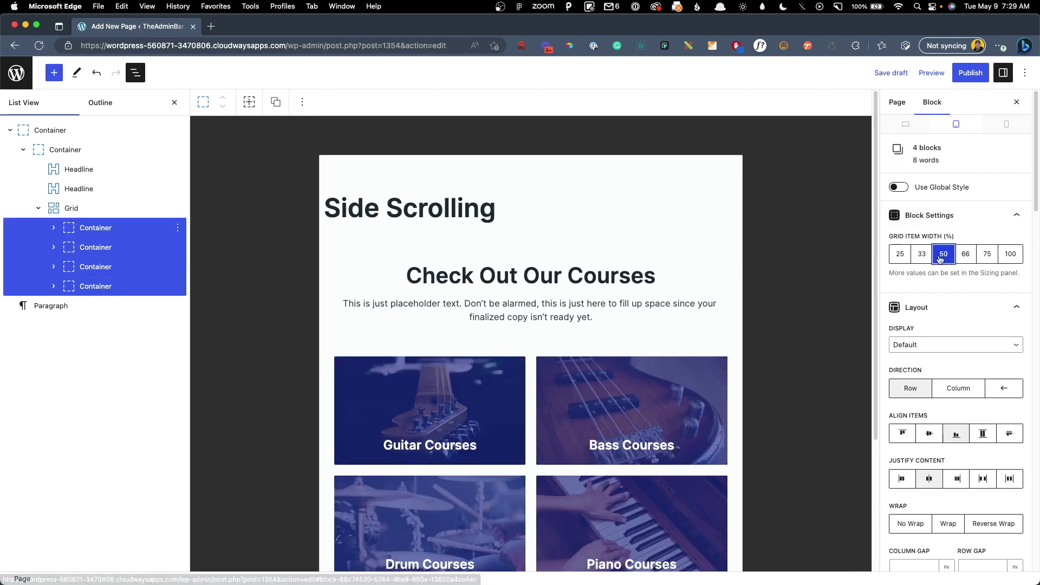
scroll(565, 318, down, 5)
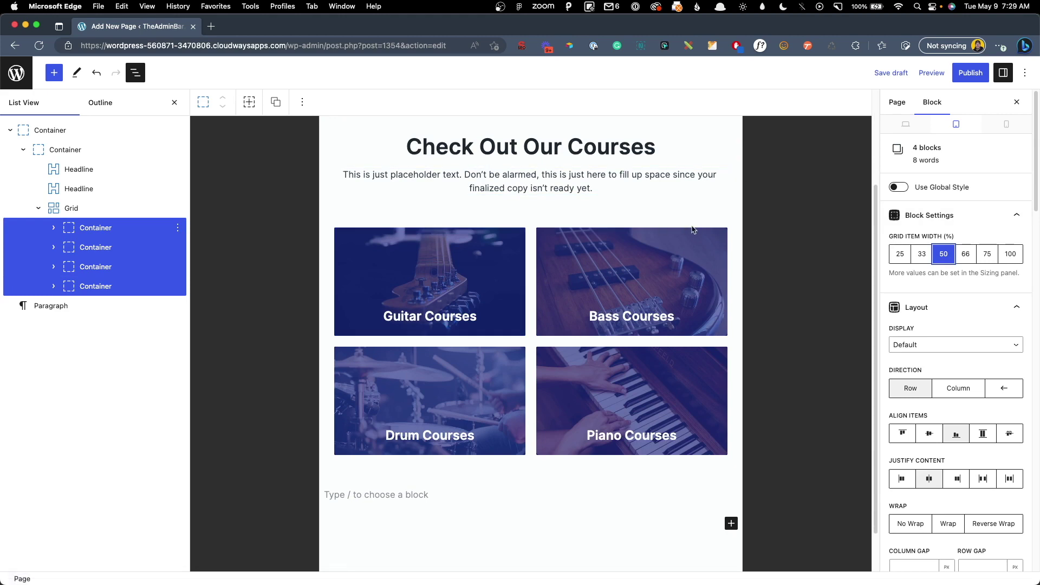
- Set the cards' mobile Grid Item Width to 100 so each fills its own row
click(1006, 125)
click(1011, 254)
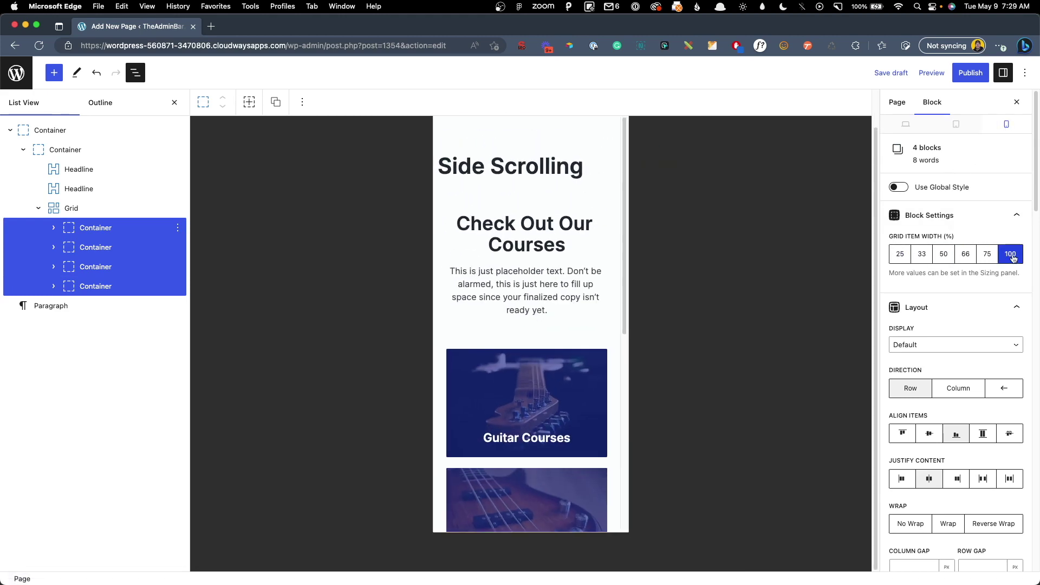
scroll(550, 310, down, 8)
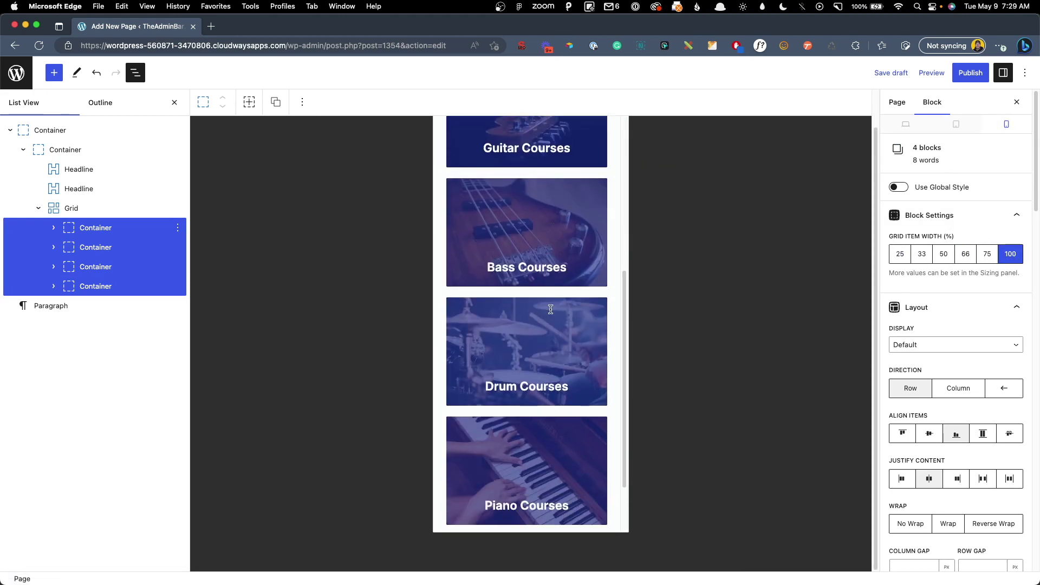
scroll(550, 310, up, 1)
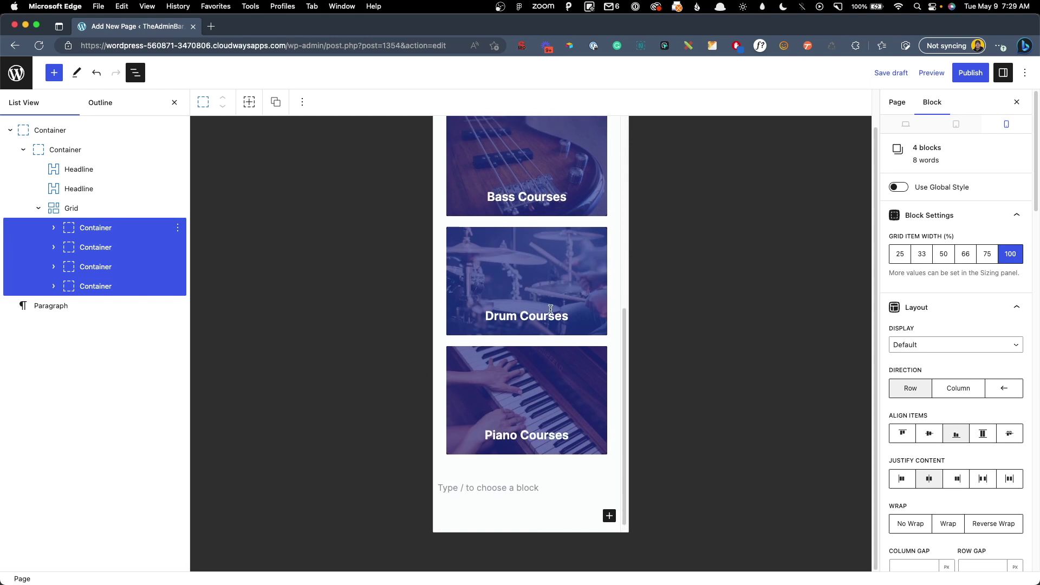
scroll(550, 310, up, 8)
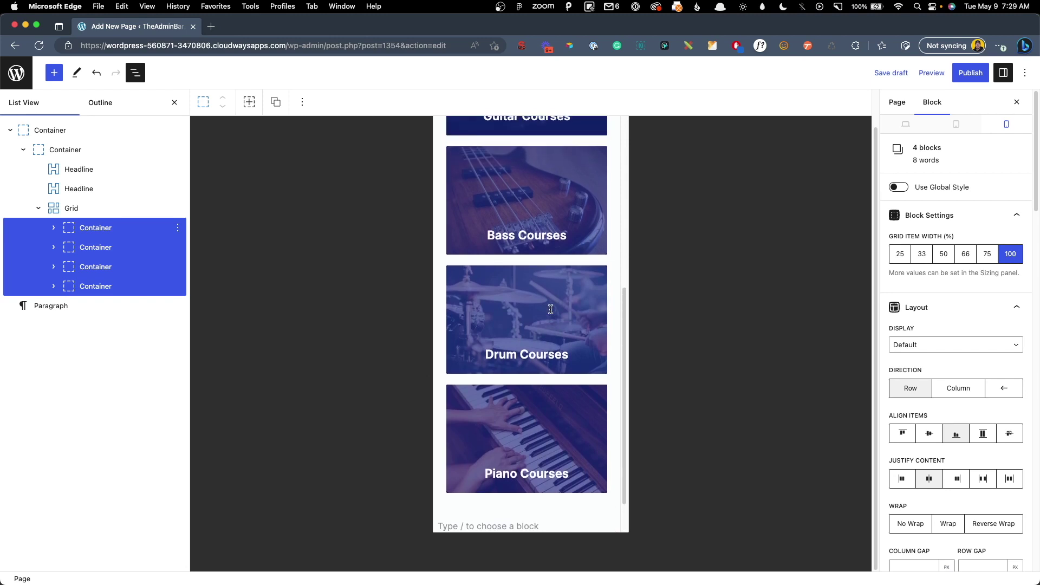
scroll(566, 264, up, 1)
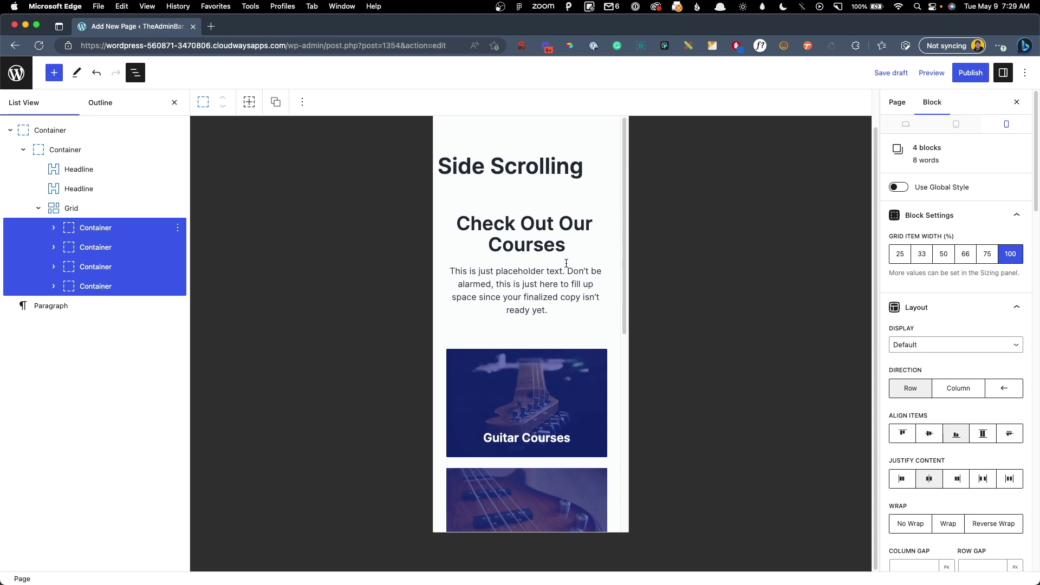
scroll(534, 382, down, 5)
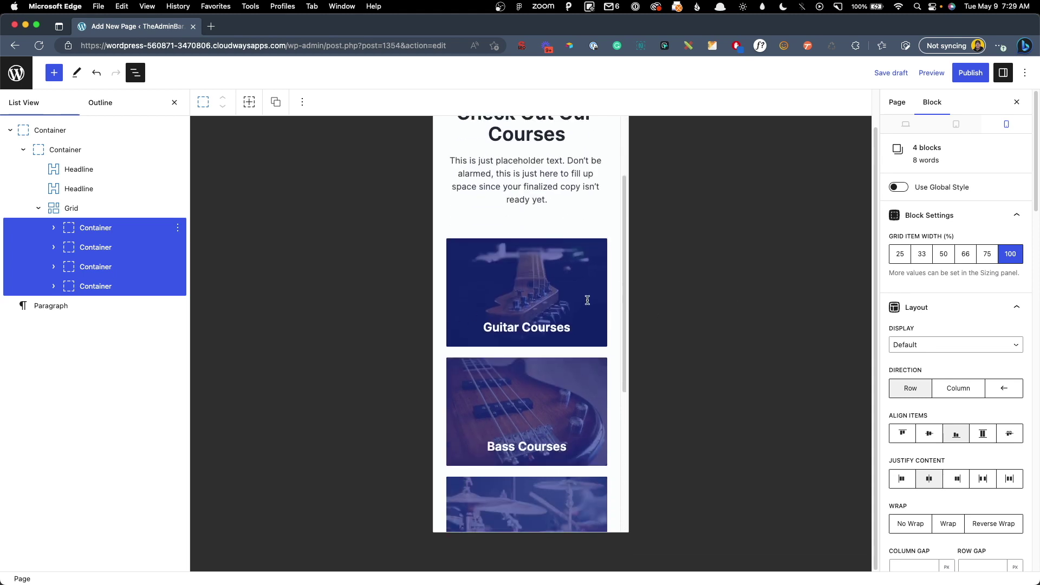
- Deselect the cards, review the stacked mobile layout, and begin publishing the page
click(495, 192)
scroll(533, 222, down, 8)
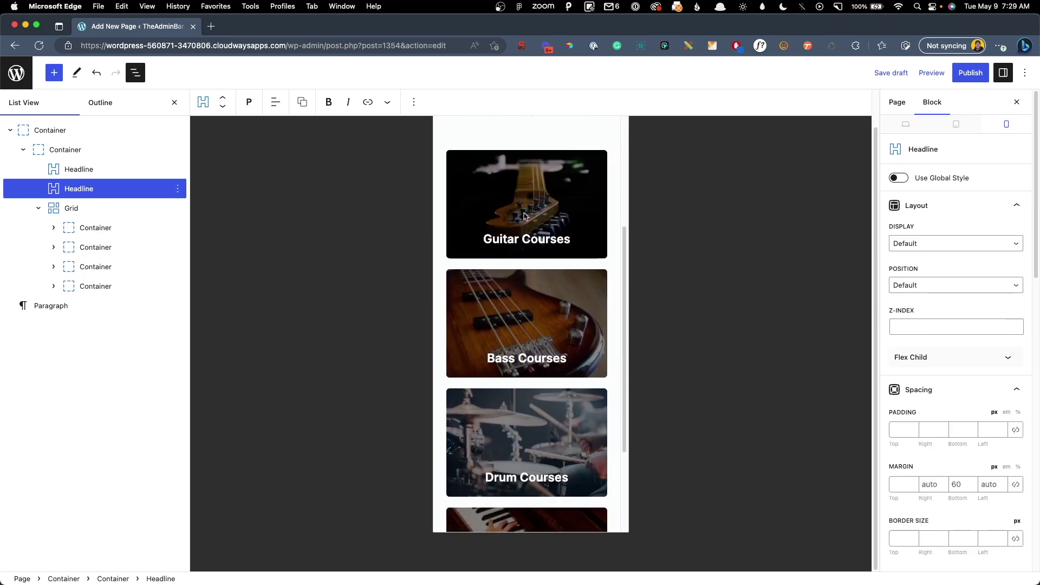
scroll(534, 222, down, 2)
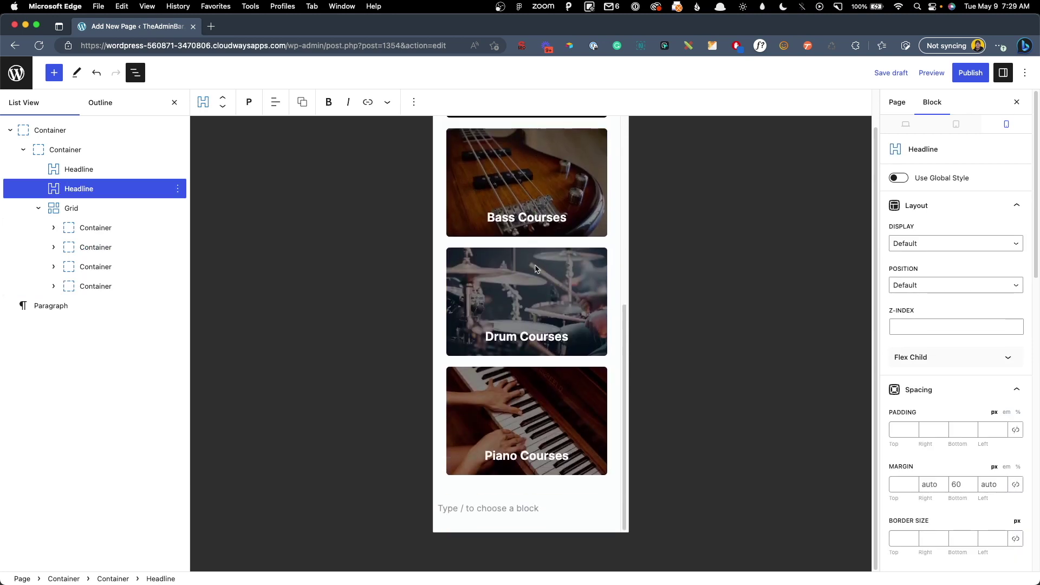
scroll(531, 268, up, 12)
scroll(528, 287, down, 9)
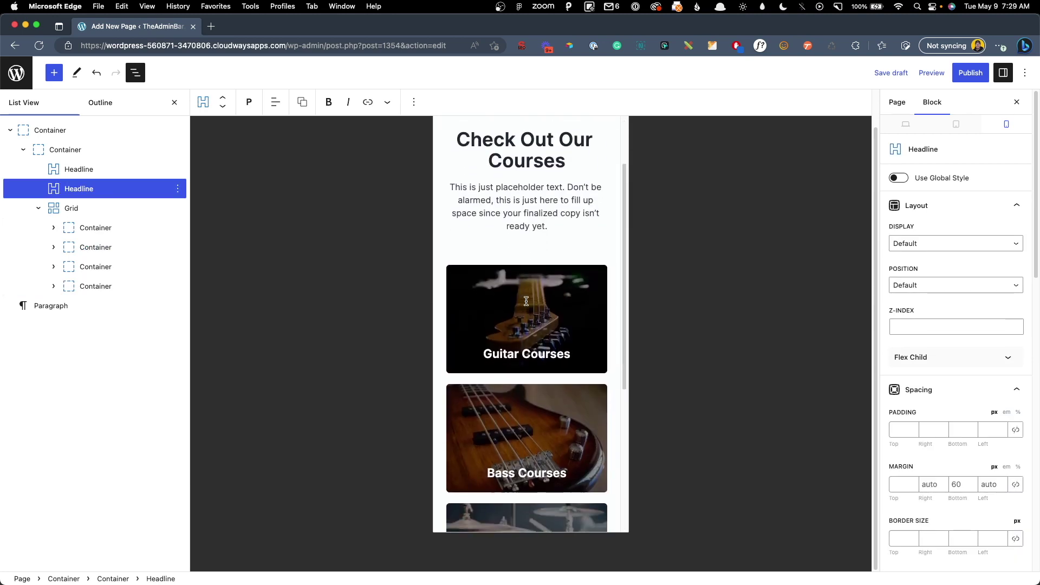
scroll(524, 296, down, 4)
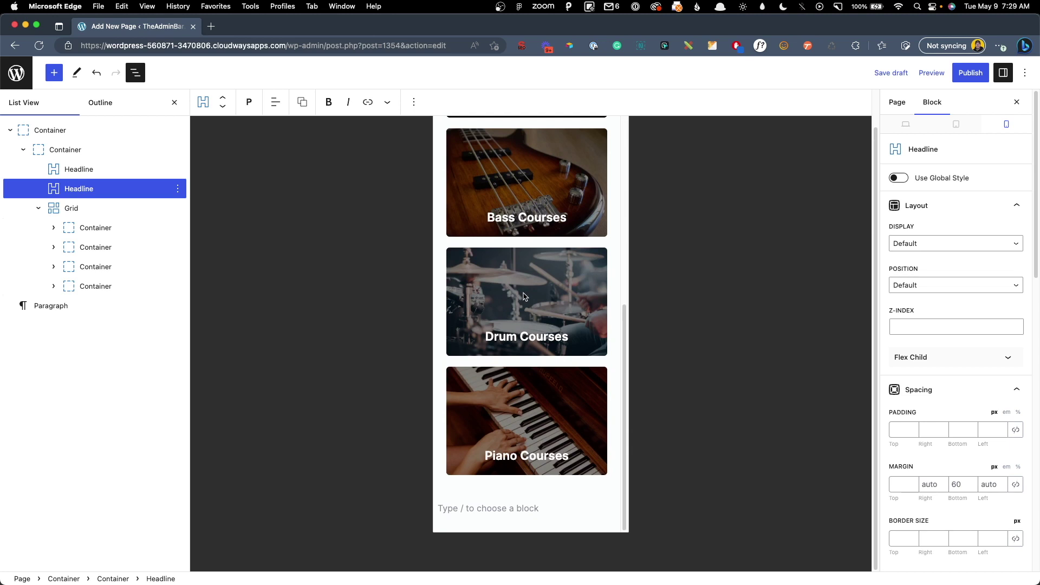
scroll(523, 295, up, 13)
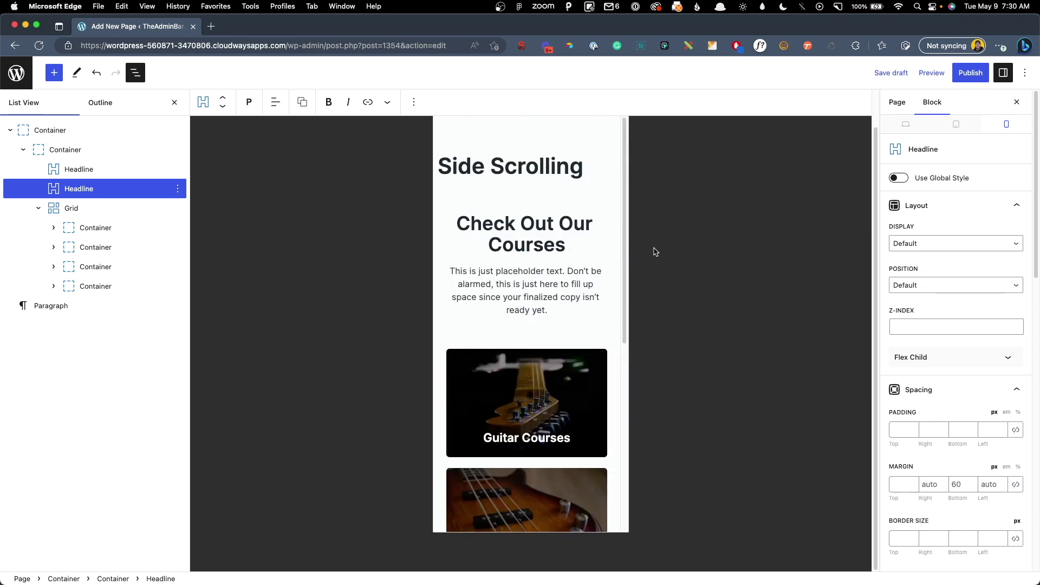
click(966, 76)
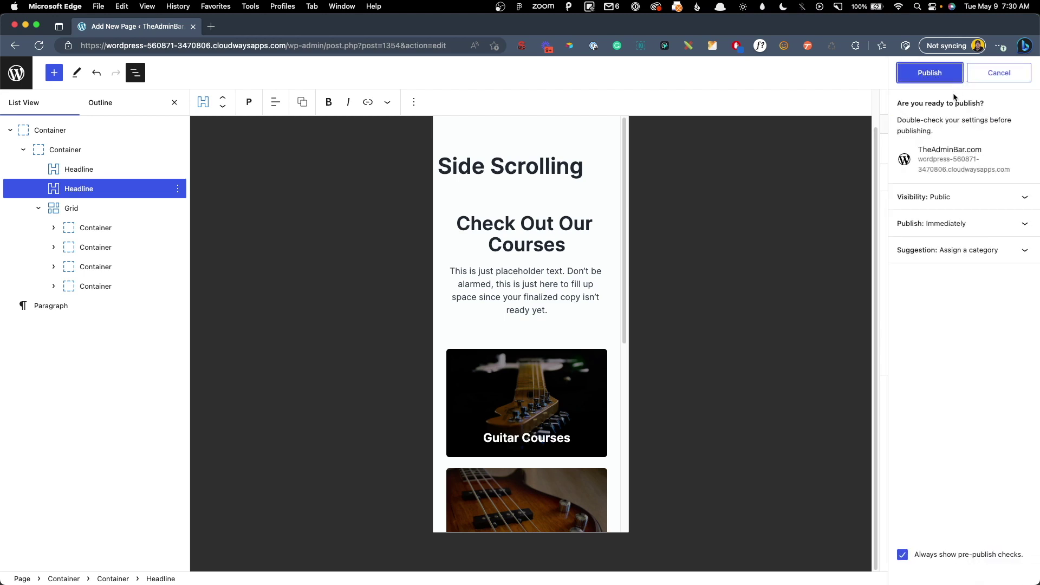
- Confirm publishing the Side Scrolling page and return to the Desktop preview
click(958, 80)
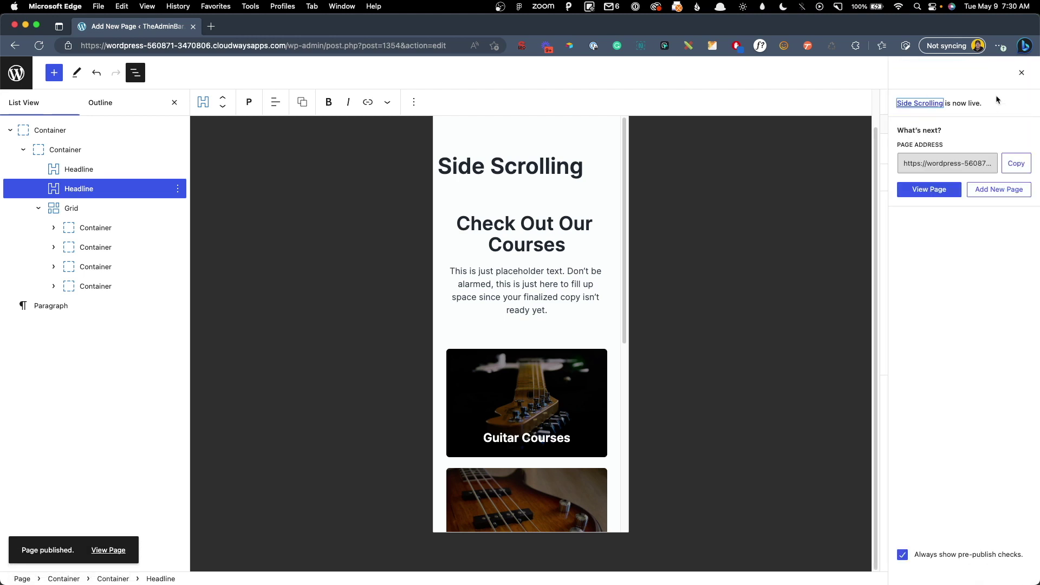
click(1021, 73)
click(905, 124)
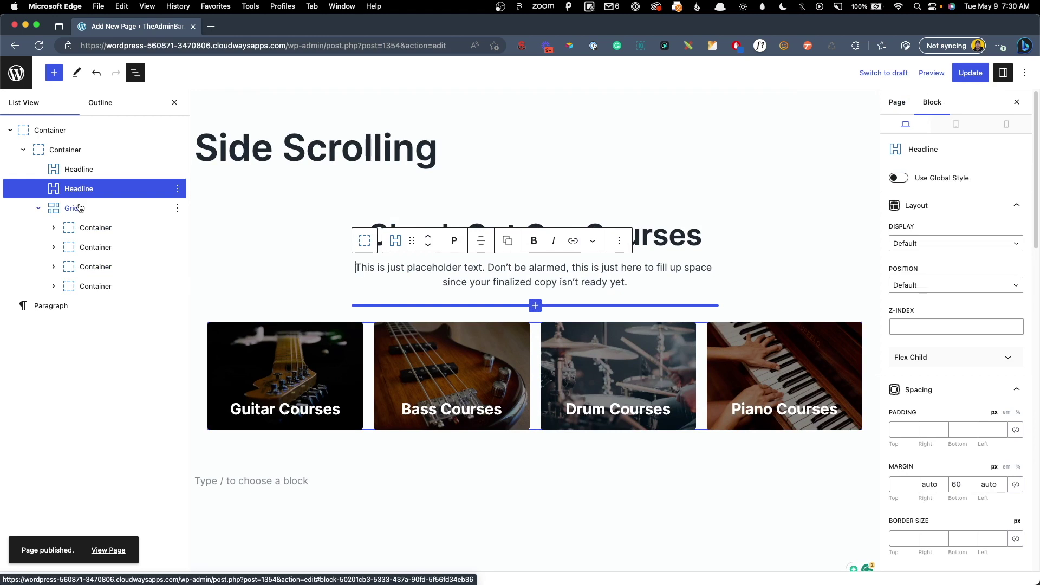
- Add the CSS class horiz-scroll to the course Grid block and update the page
click(80, 208)
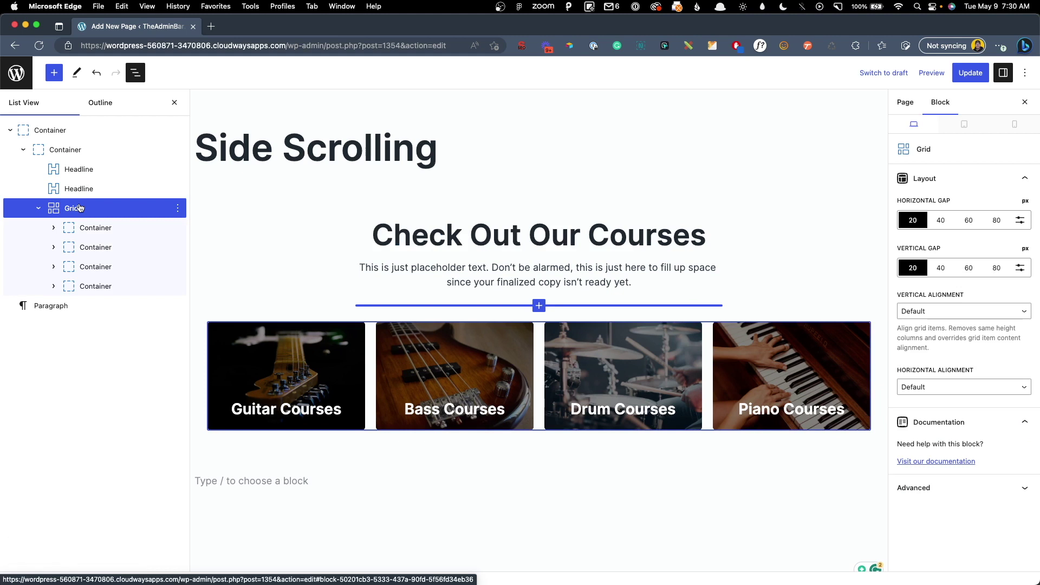
click(923, 493)
click(916, 470)
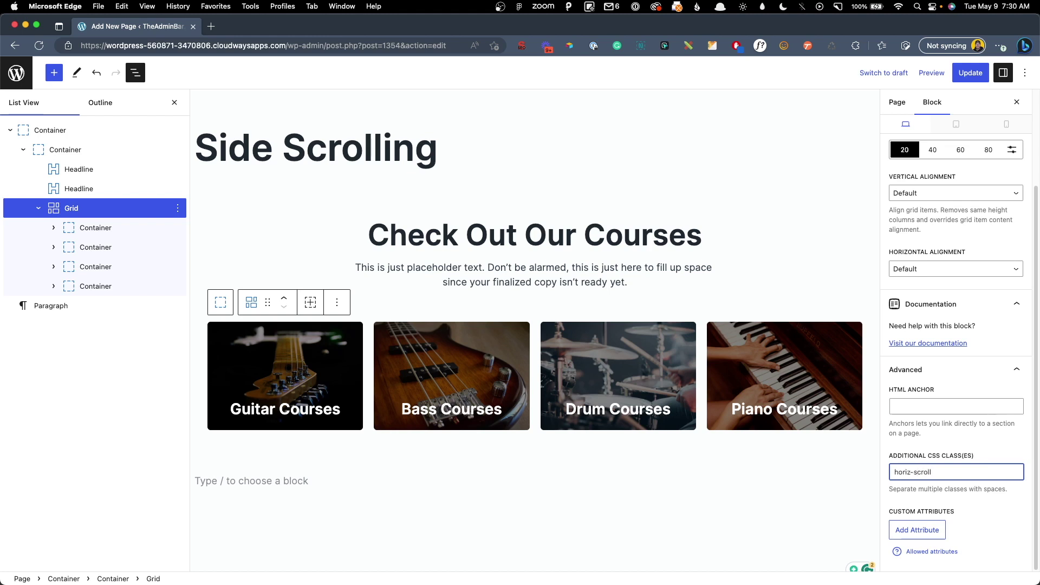
key(super+s)
triple_click(927, 477)
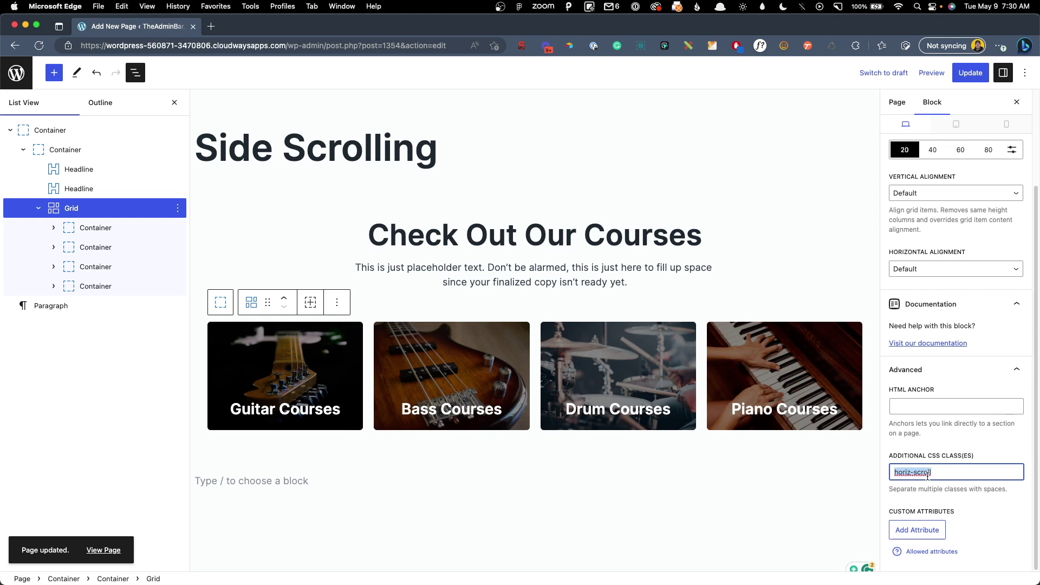
click(954, 79)
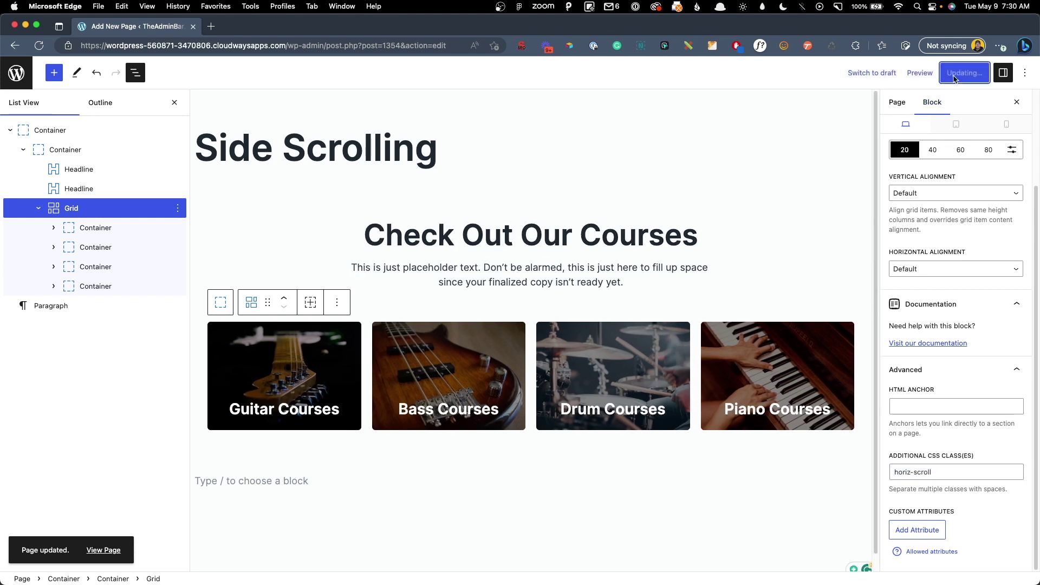
- Open the live page in a new tab and go to the Customizer's Additional CSS
click(103, 550)
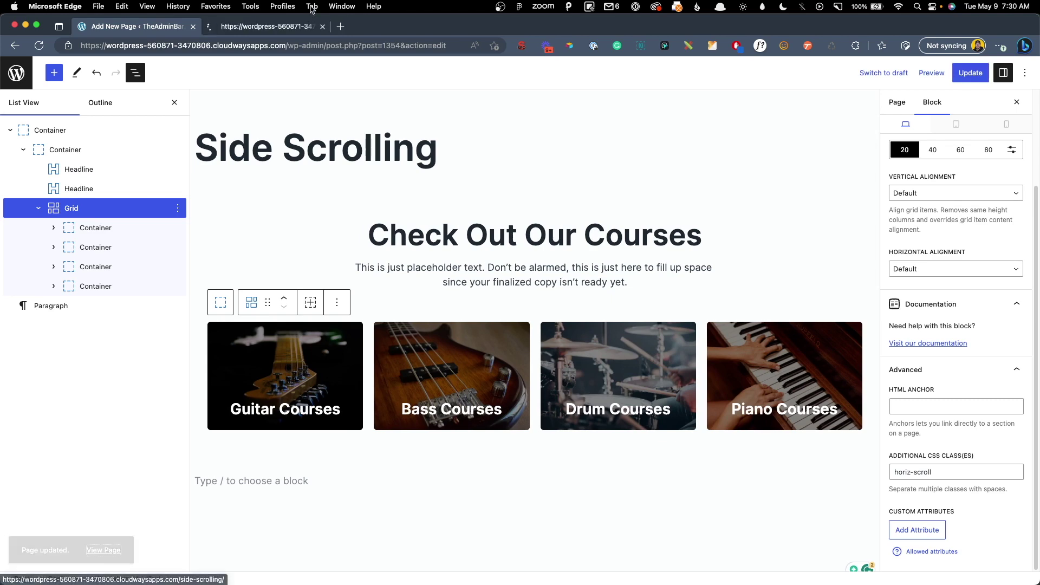
scroll(417, 270, down, 5)
scroll(292, 204, up, 5)
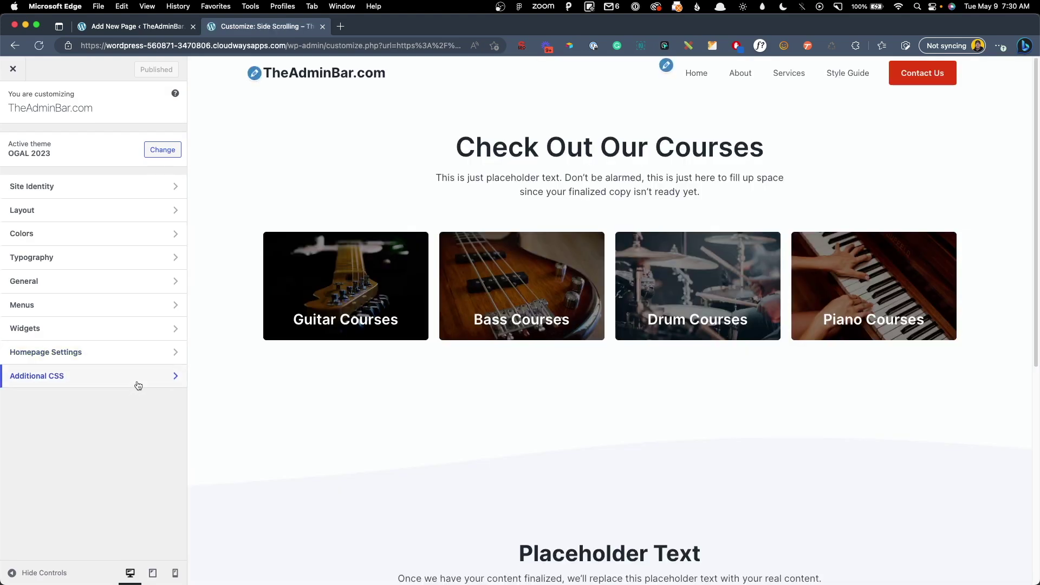
click(134, 382)
- Write a .horiz-scroll rule with flex-wrap: nowrap and an auto overflow declaration
click(105, 334)
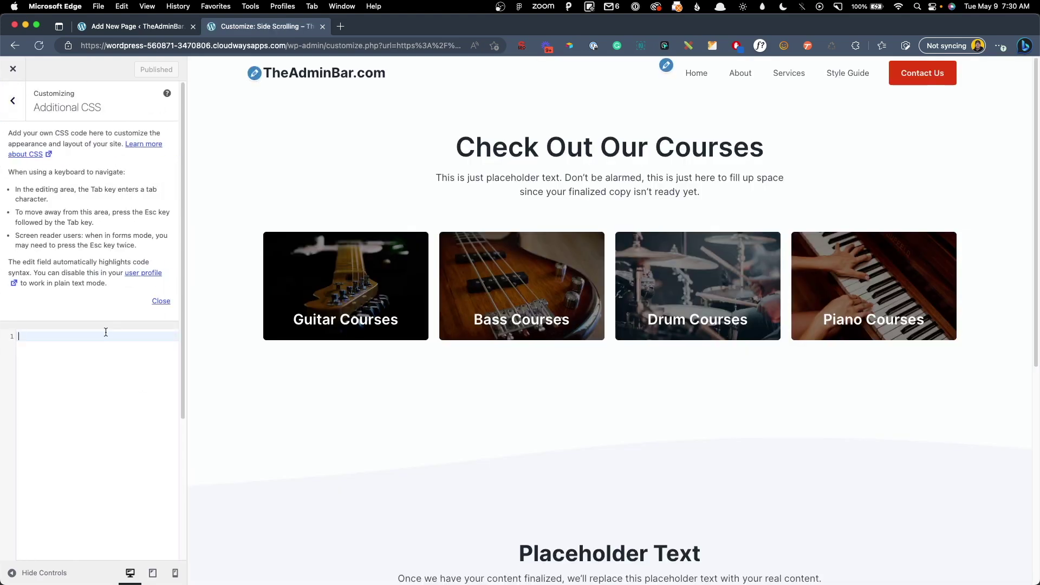
text(.horiz-scroll)
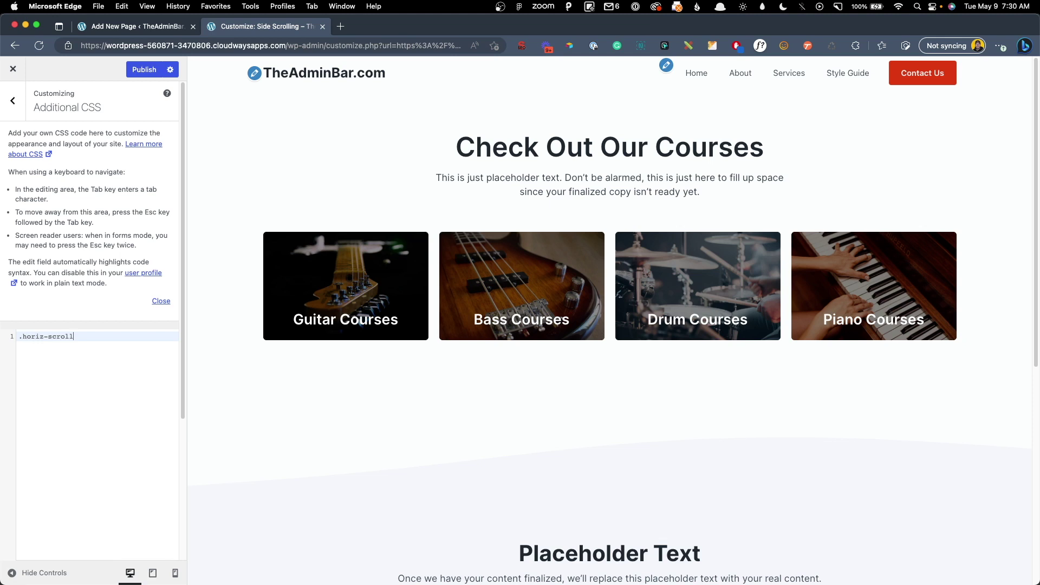
text( {)
key(Return)
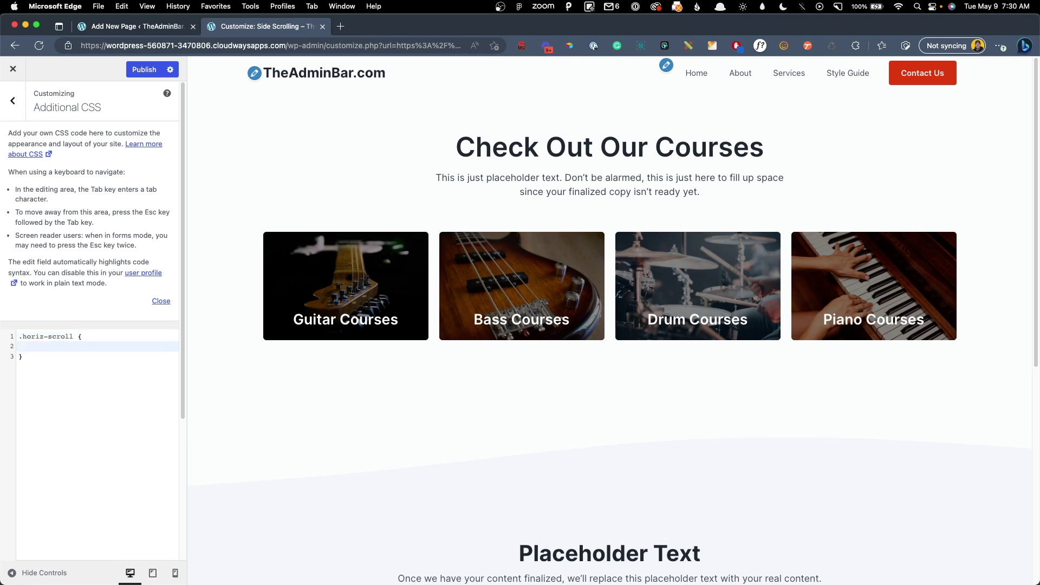
text(flex)
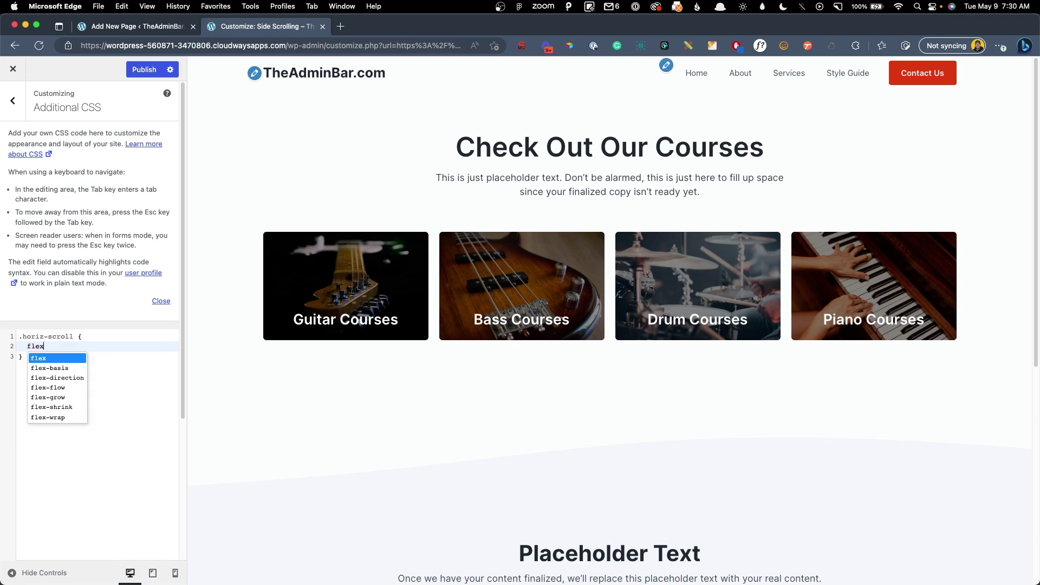
text(-wrap: nowrap;)
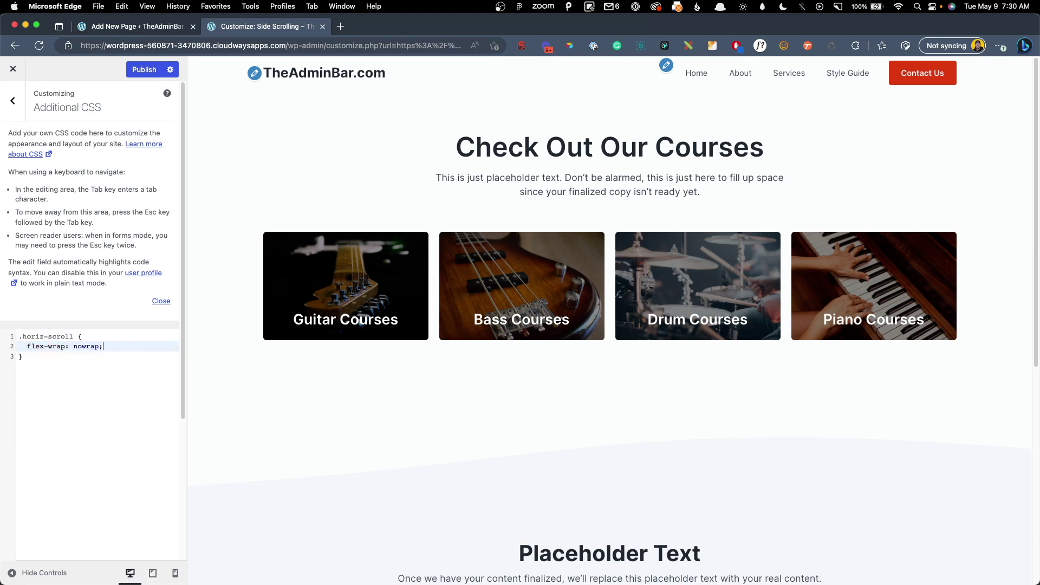
key(Return)
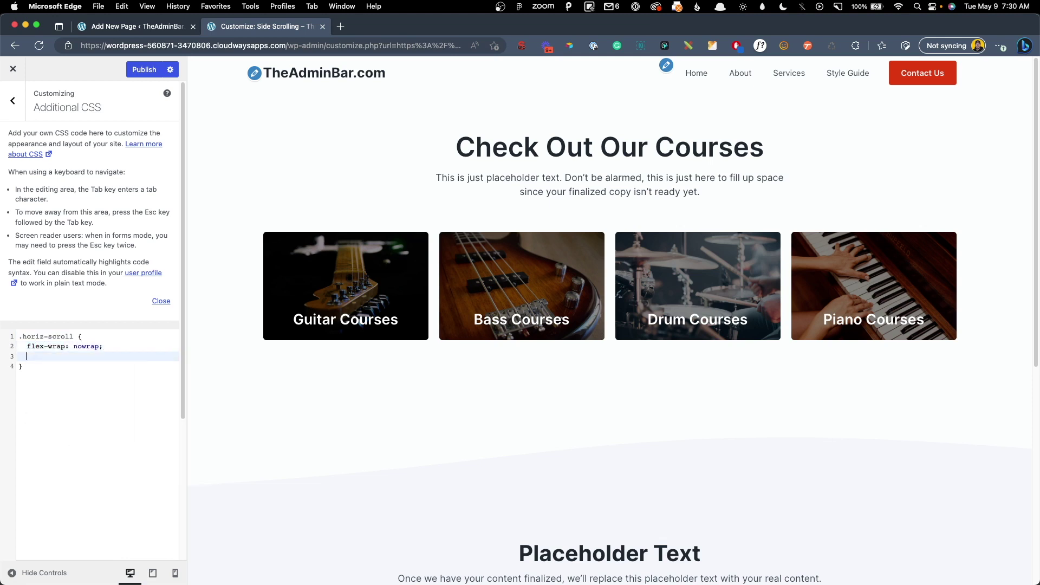
text(ob)
key(BackSpace)
text(v)
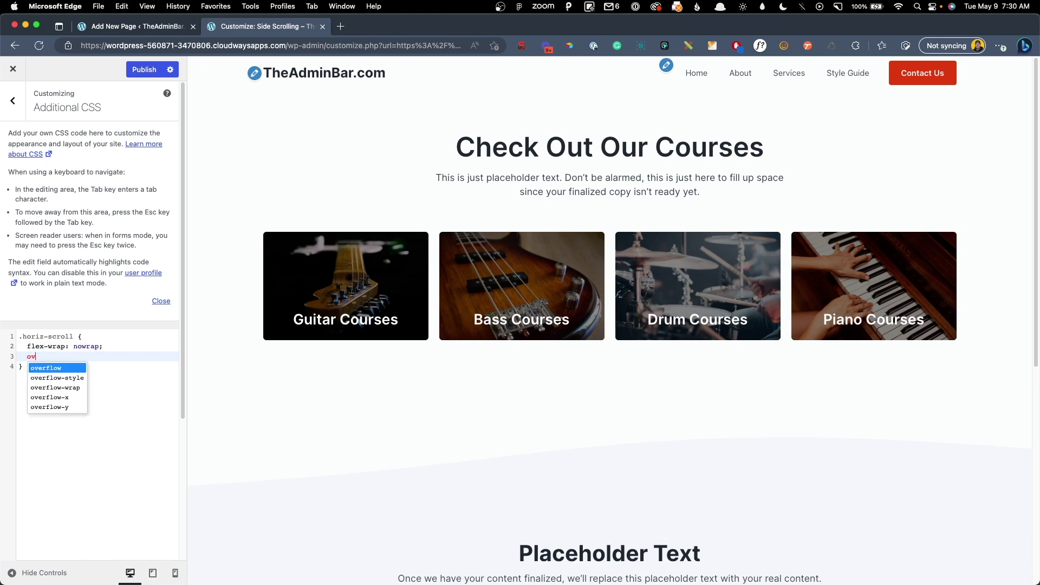
text(erflow-y)
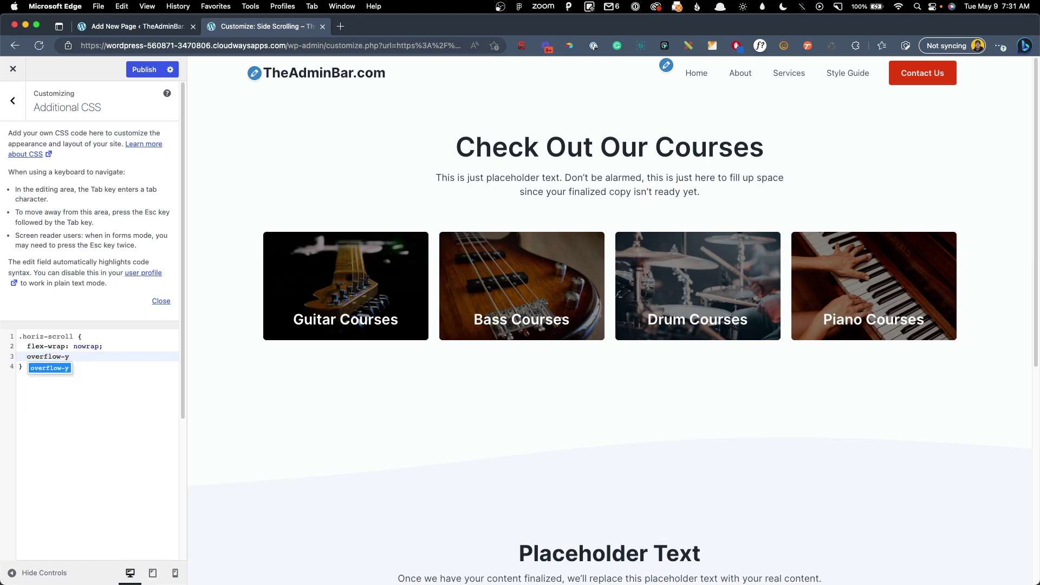
key(BackSpace)
text(x: auto;)
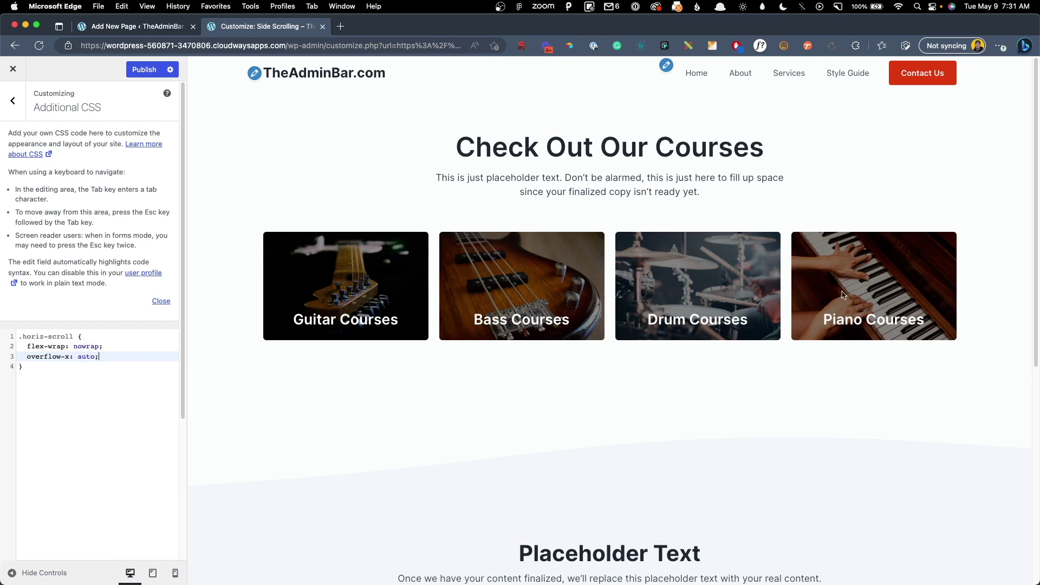
click(152, 572)
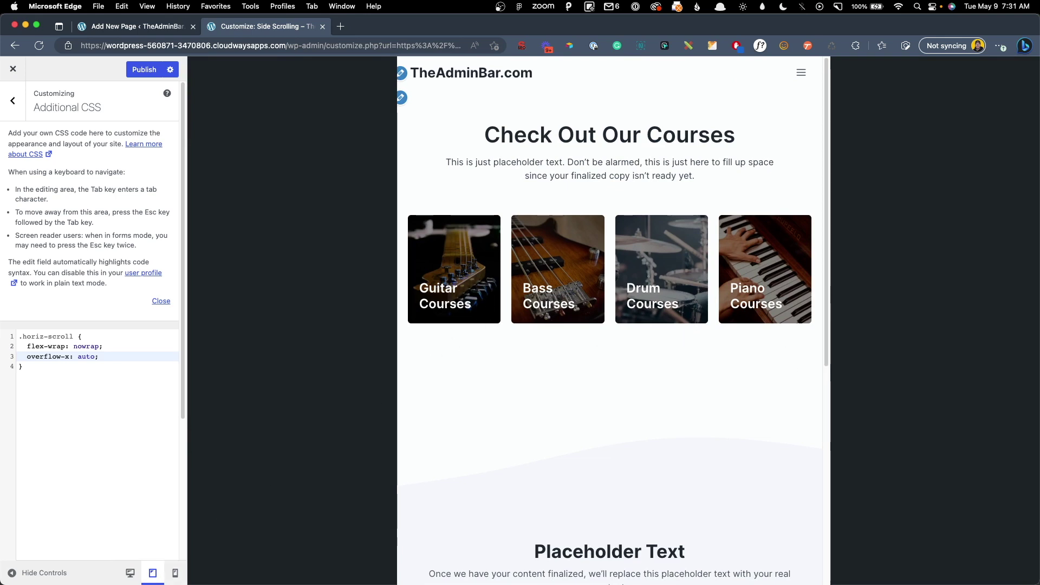
- Test the sideways-scrolling card row in mobile preview and publish the Additional CSS
click(109, 350)
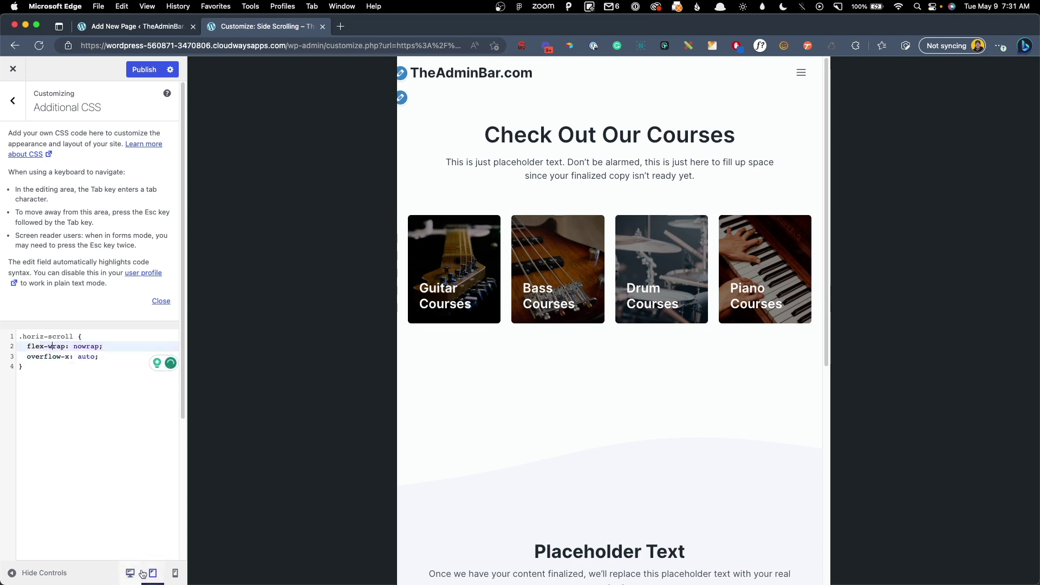
click(175, 572)
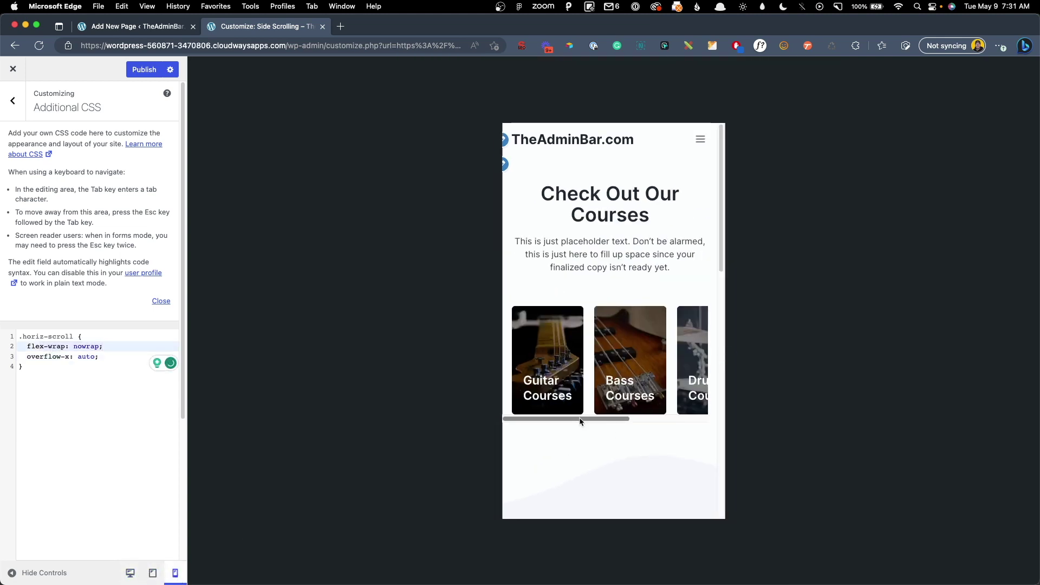
drag(580, 421, 511, 422)
drag(578, 421, 482, 413)
click(134, 68)
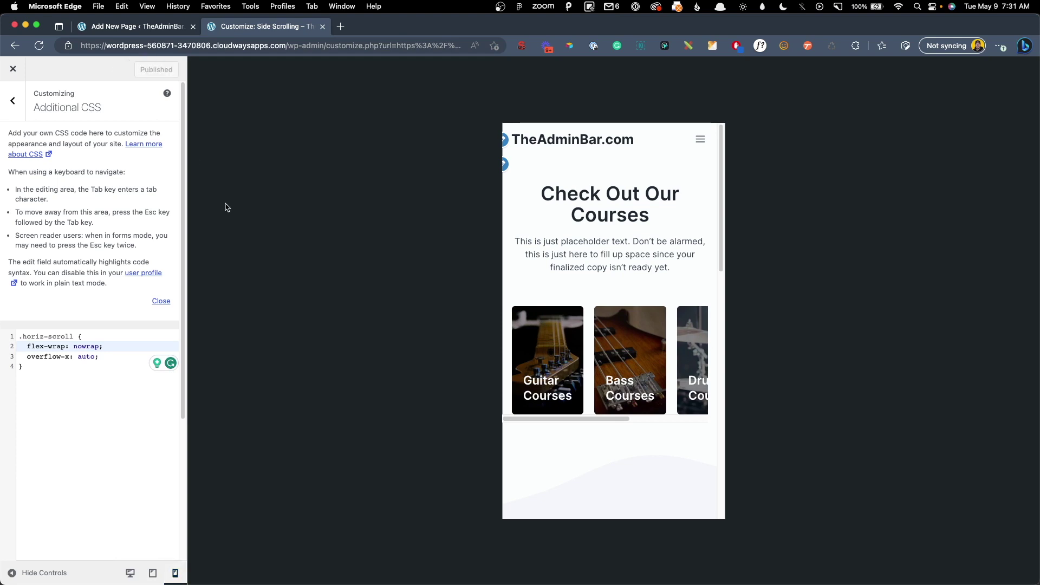
click(160, 33)
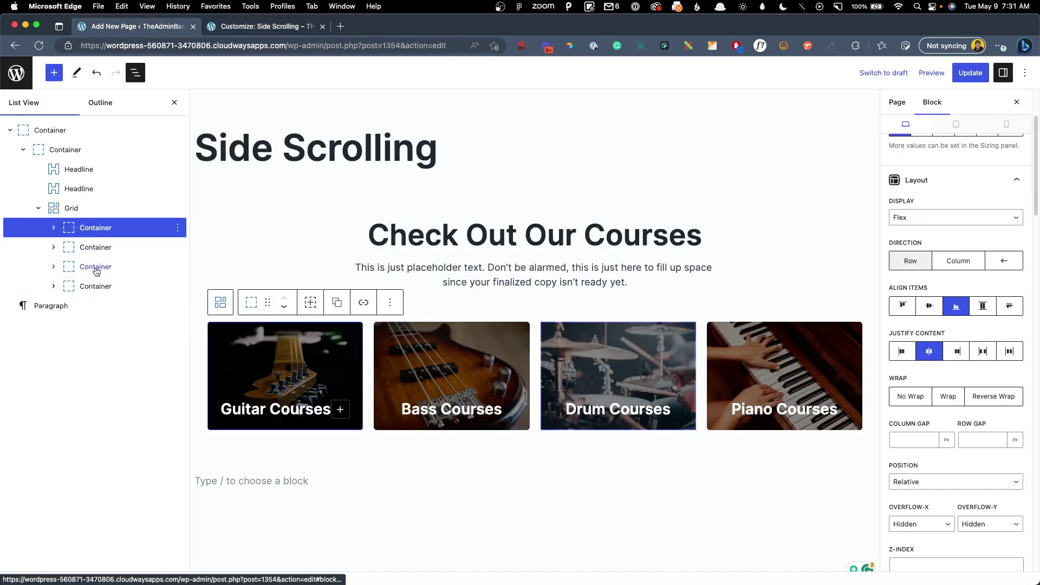
- Give all four course containers flex grow 1 and shrink 0, and update the page
shift+click(95, 286)
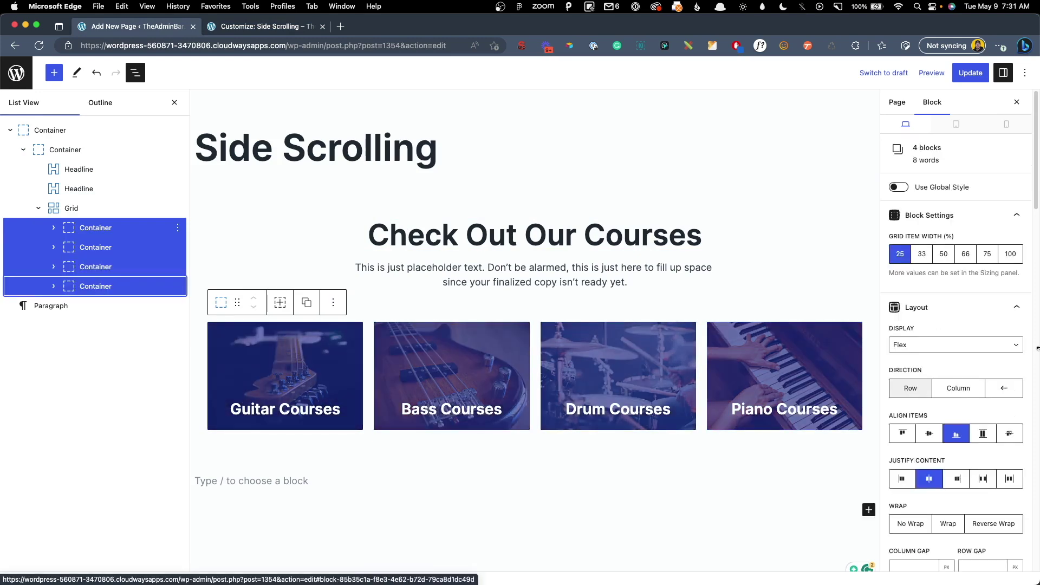
scroll(964, 333, down, 10)
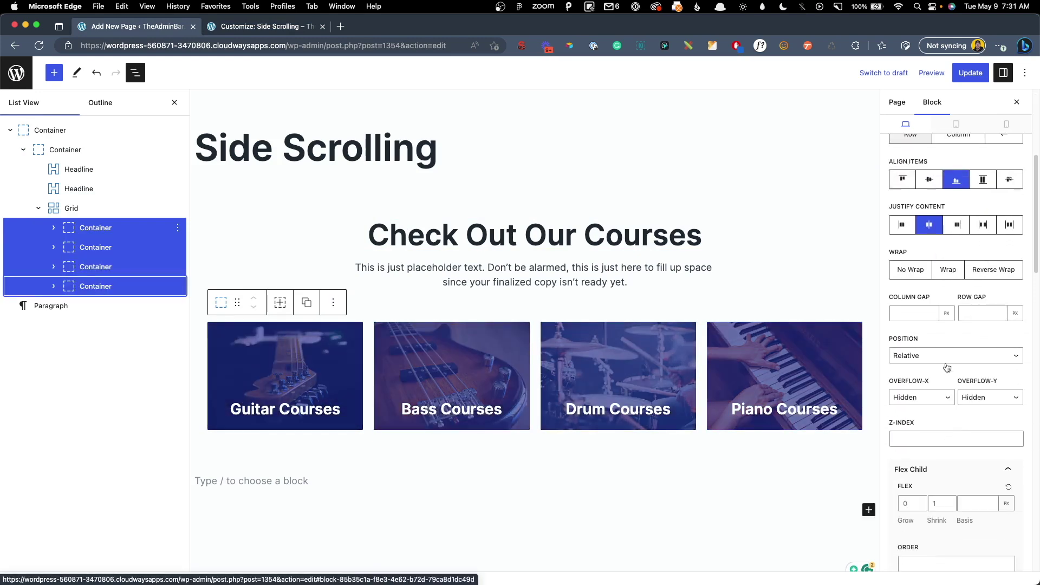
scroll(947, 368, down, 4)
click(906, 415)
text(0)
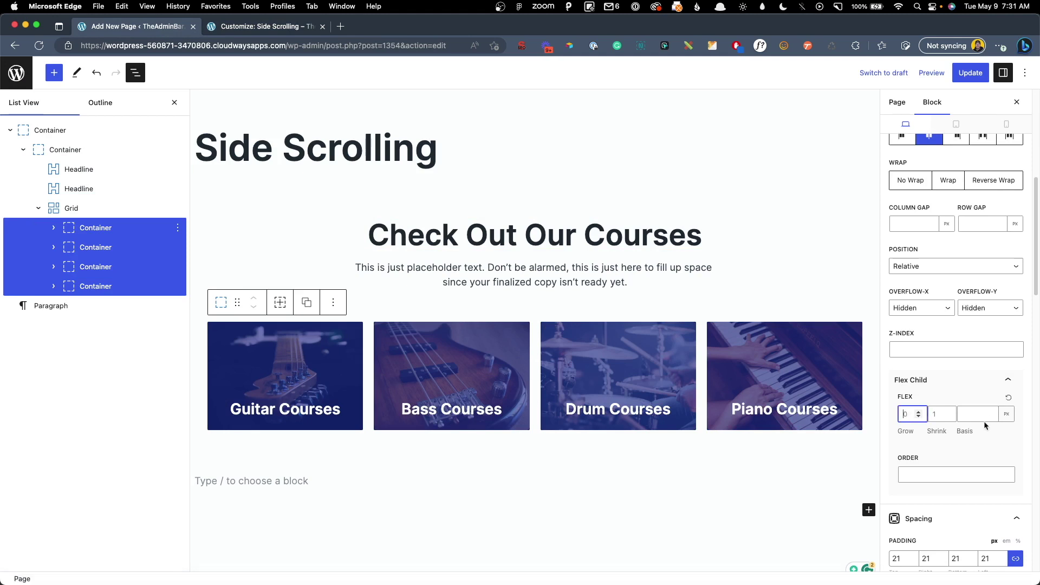
text(1)
key(Tab)
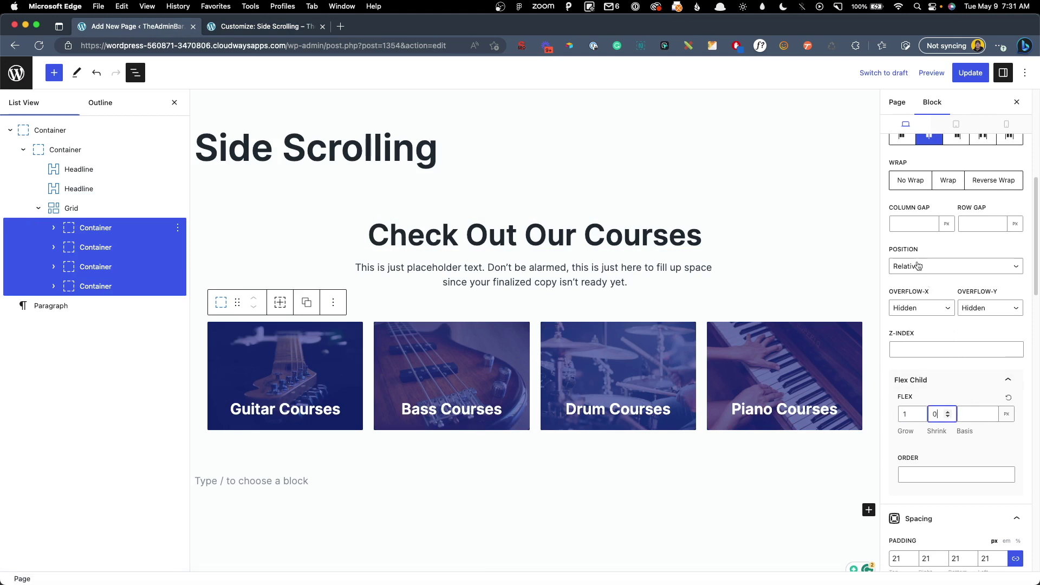
click(969, 73)
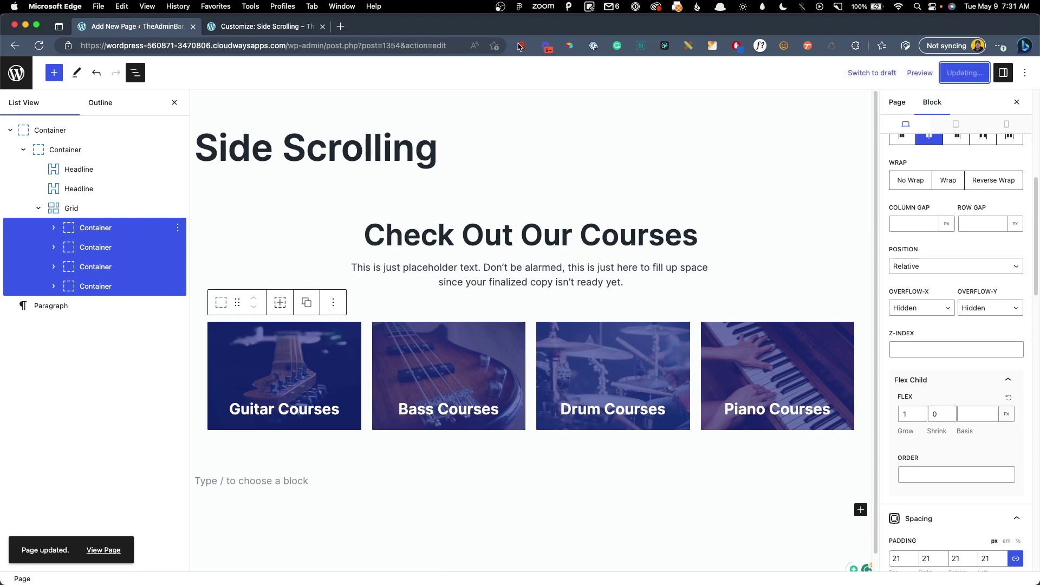
click(266, 26)
- Reload the Customizer, test card scrolling in tablet and mobile previews, then close it
click(39, 46)
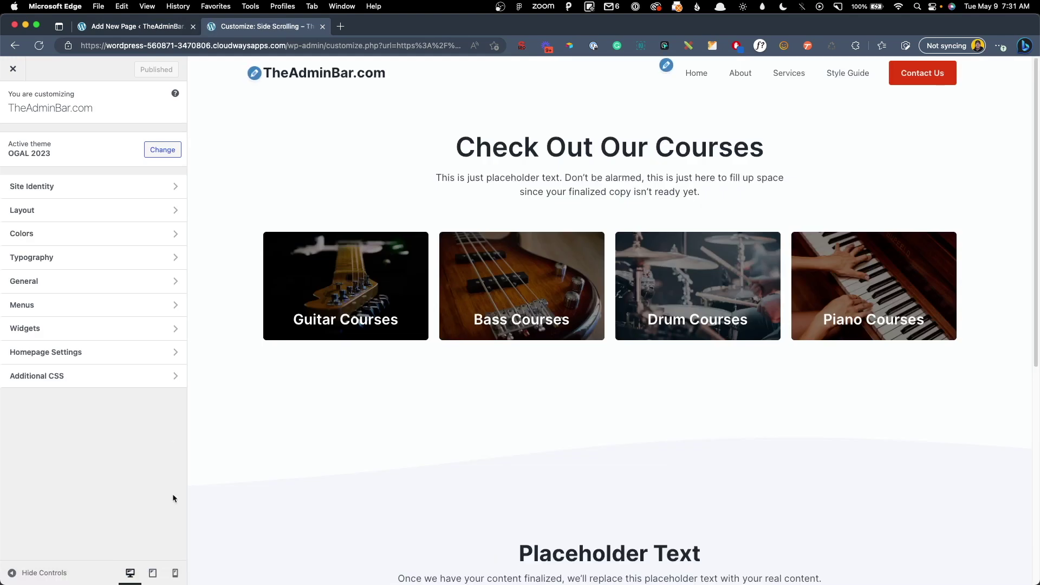
click(162, 581)
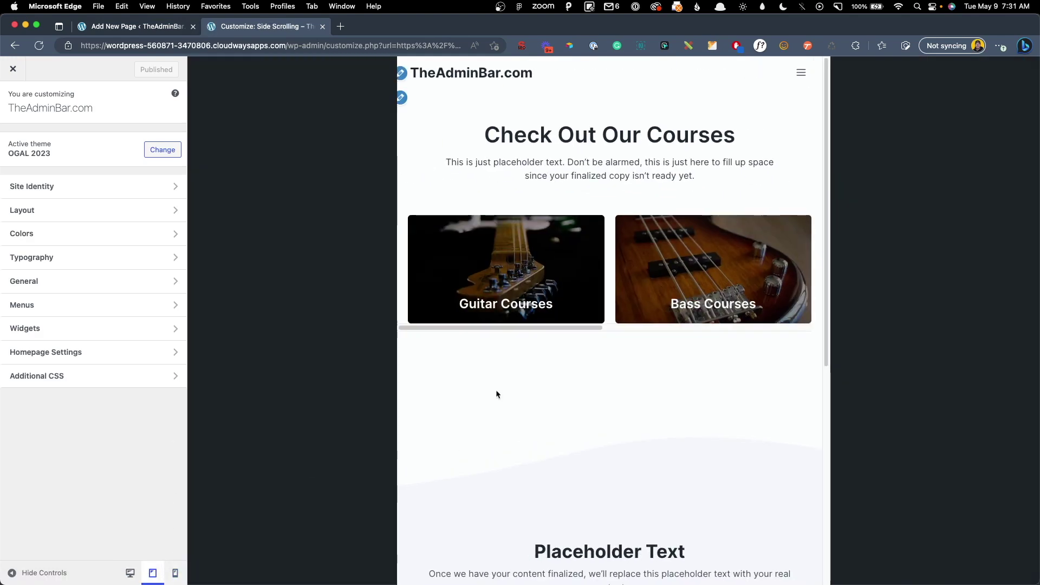
drag(569, 329, 798, 331)
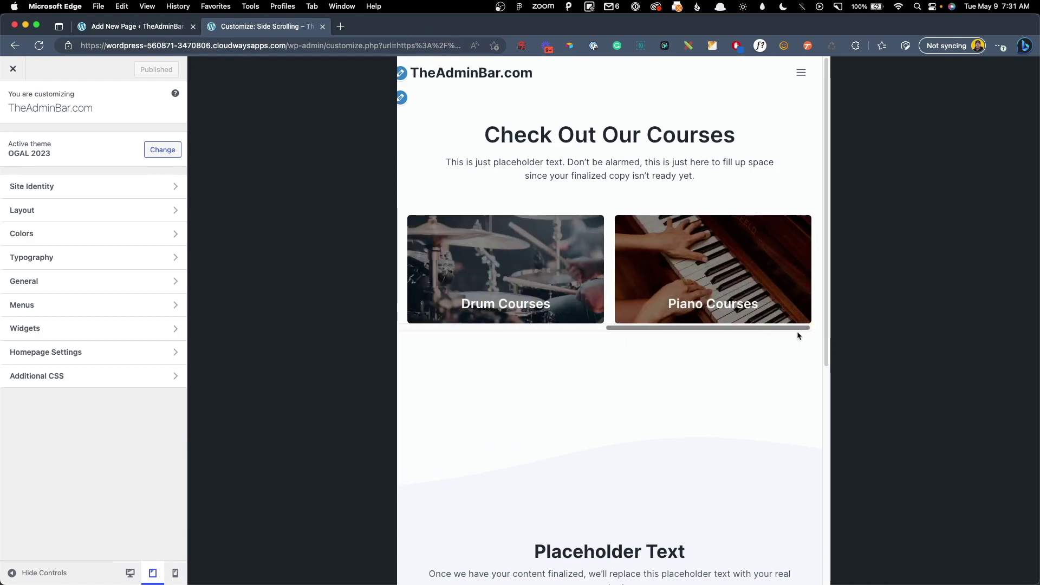
click(178, 573)
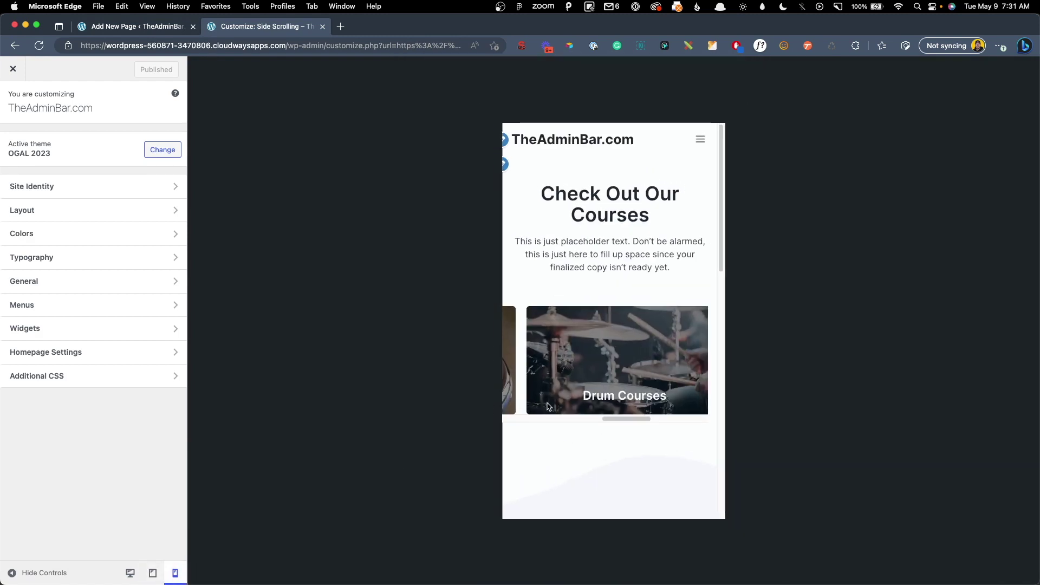
drag(631, 424, 528, 424)
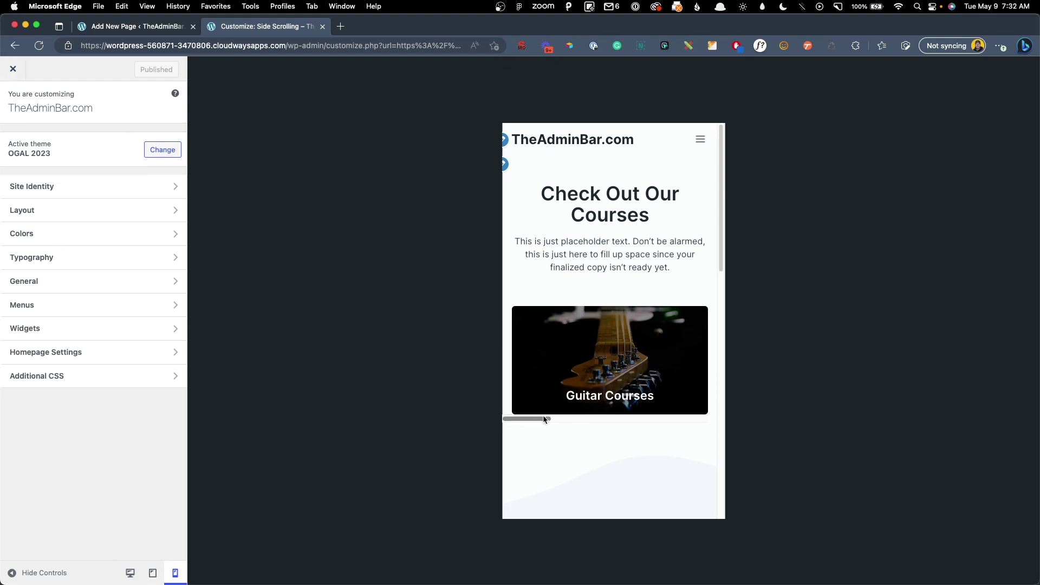
mouse_move(548, 422)
mouse_down()
mouse_move(603, 431)
mouse_move(541, 429)
mouse_up()
click(13, 69)
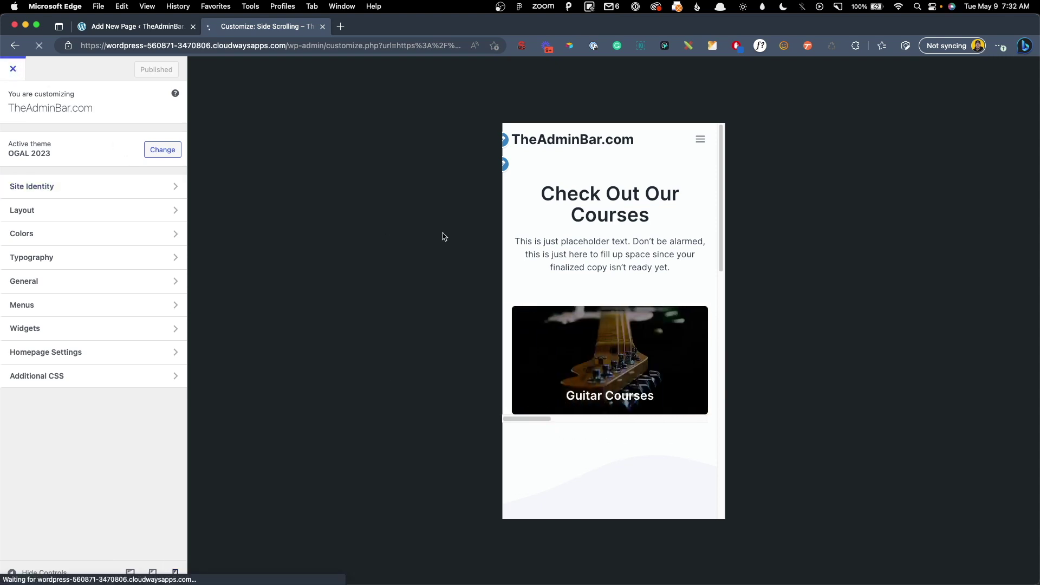
- Inspect the live page in DevTools and swipe through the course cards in Pixel 5 emulation
right_click(322, 191)
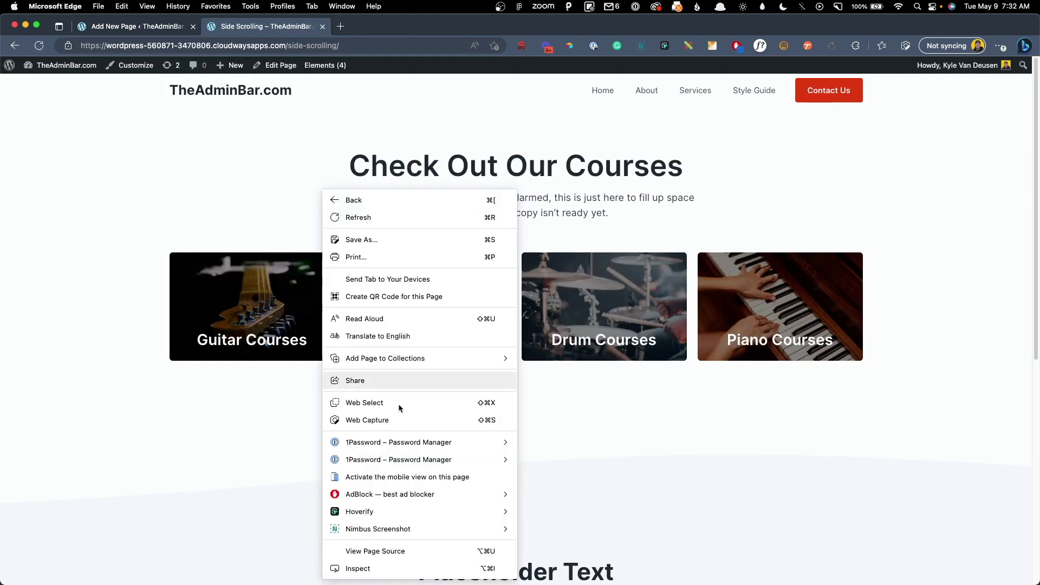
click(400, 569)
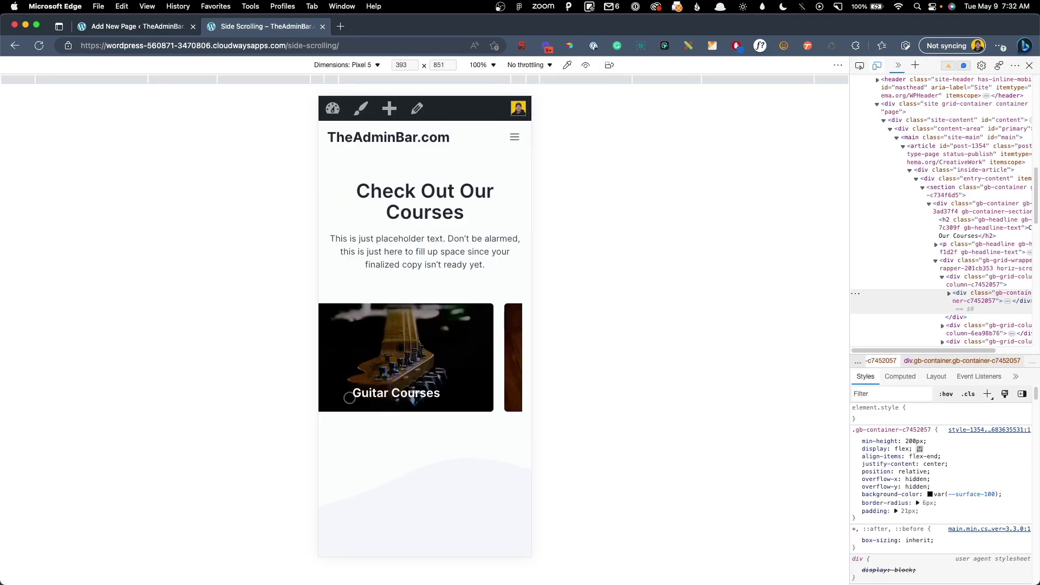
drag(397, 369, 488, 360)
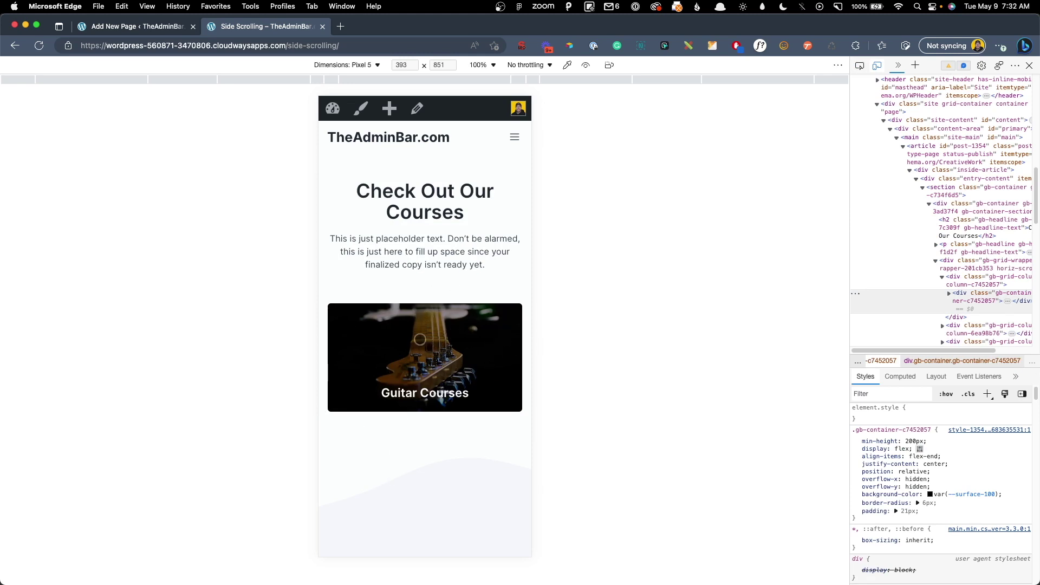
drag(420, 339, 535, 353)
click(161, 27)
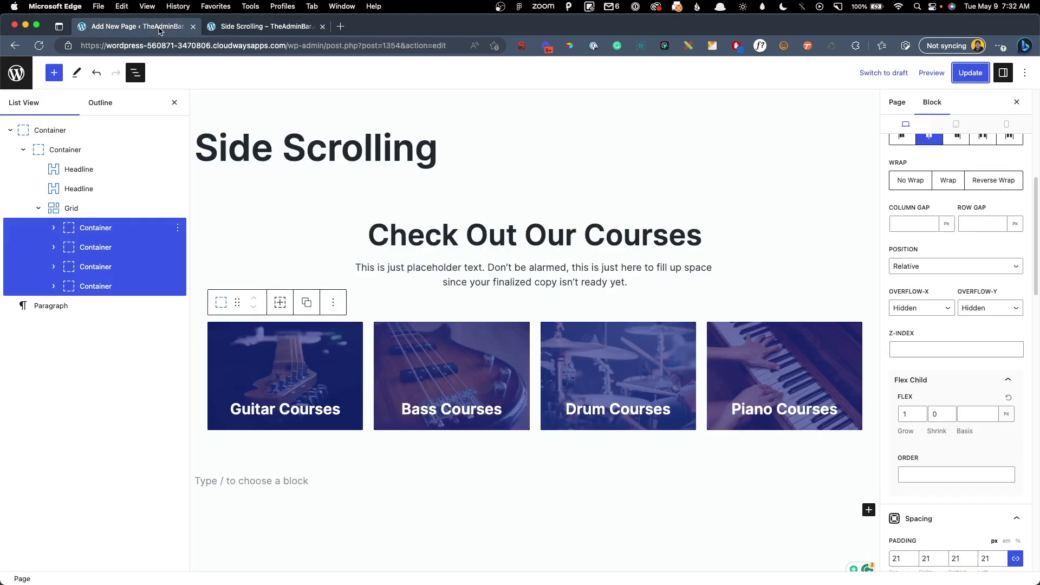
- Set the course cards' mobile width to 80%, update the page, and reload the live tab
click(965, 128)
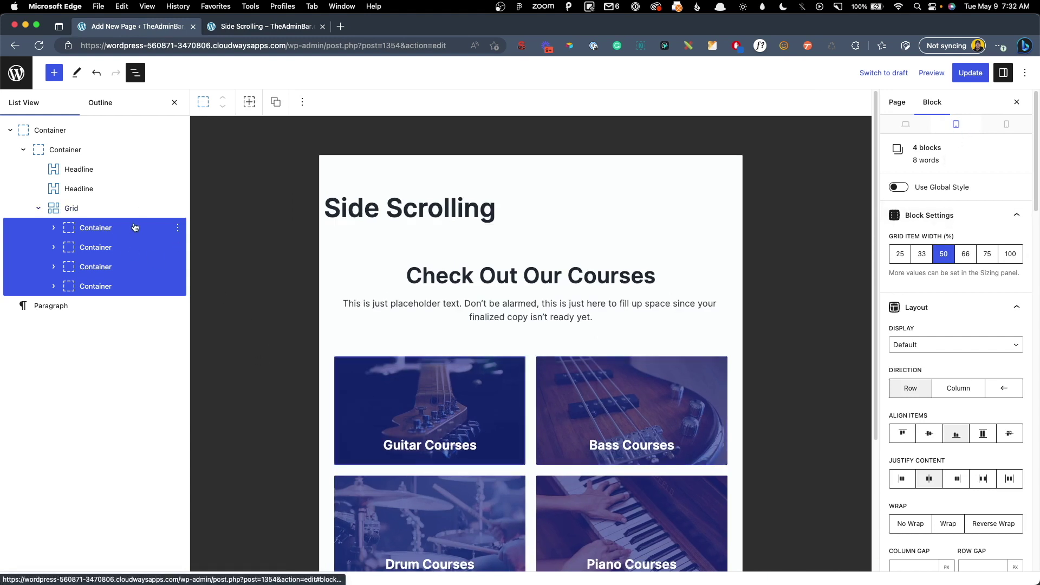
scroll(910, 357, down, 5)
scroll(910, 354, down, 10)
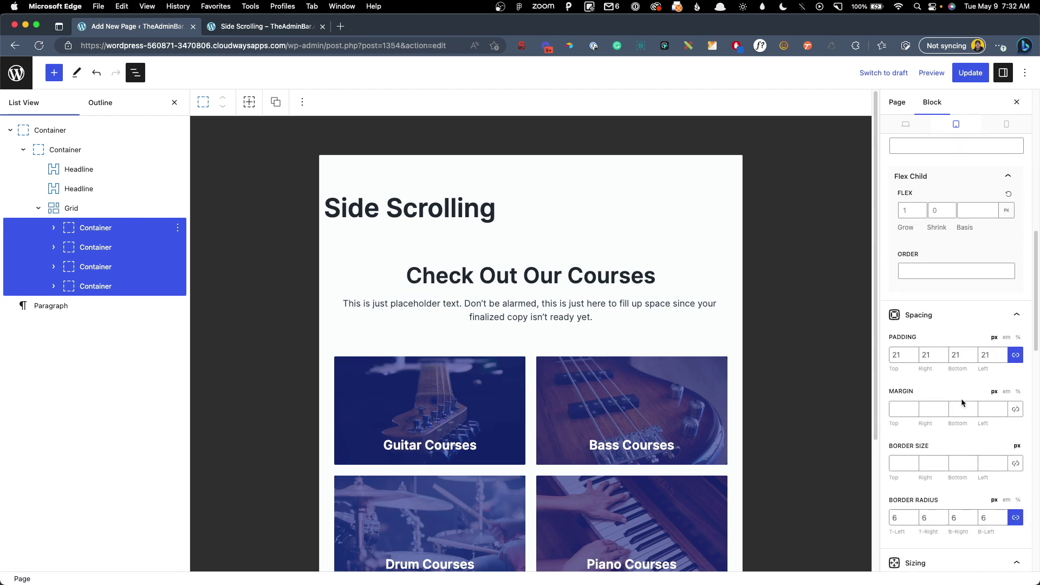
scroll(959, 401, down, 9)
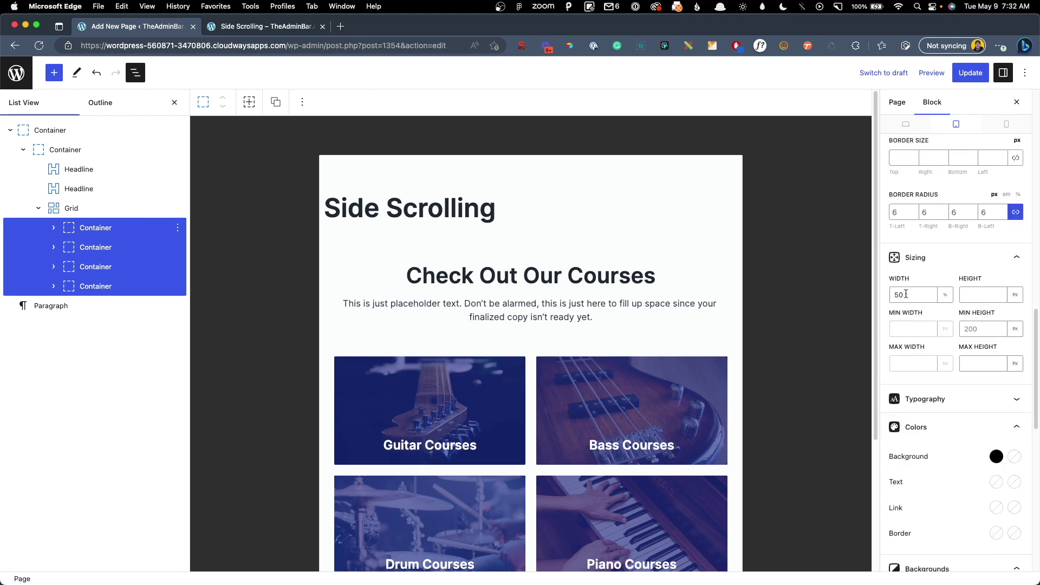
double_click(906, 294)
click(1004, 130)
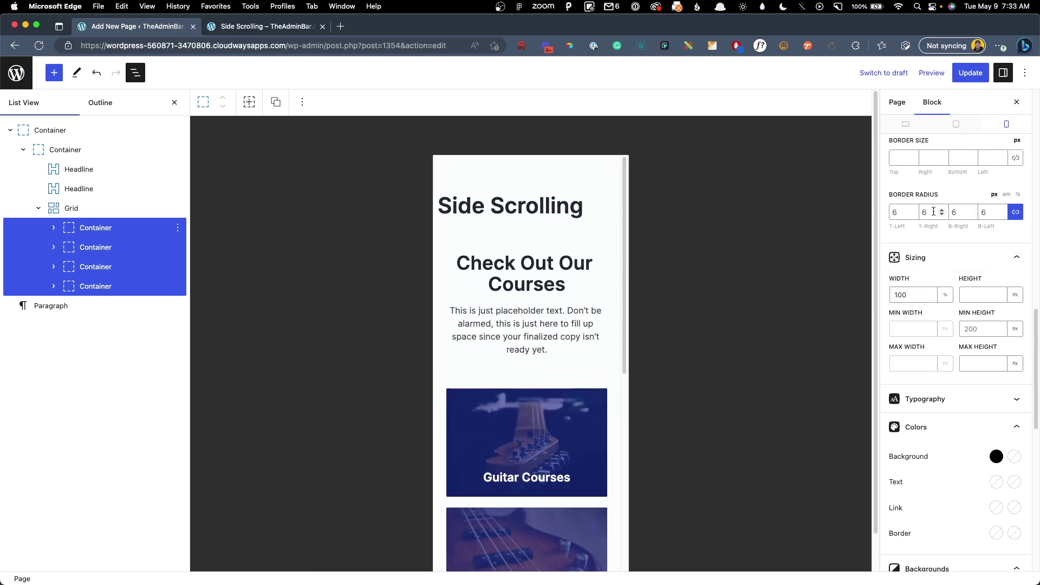
click(909, 294)
text(80)
click(970, 72)
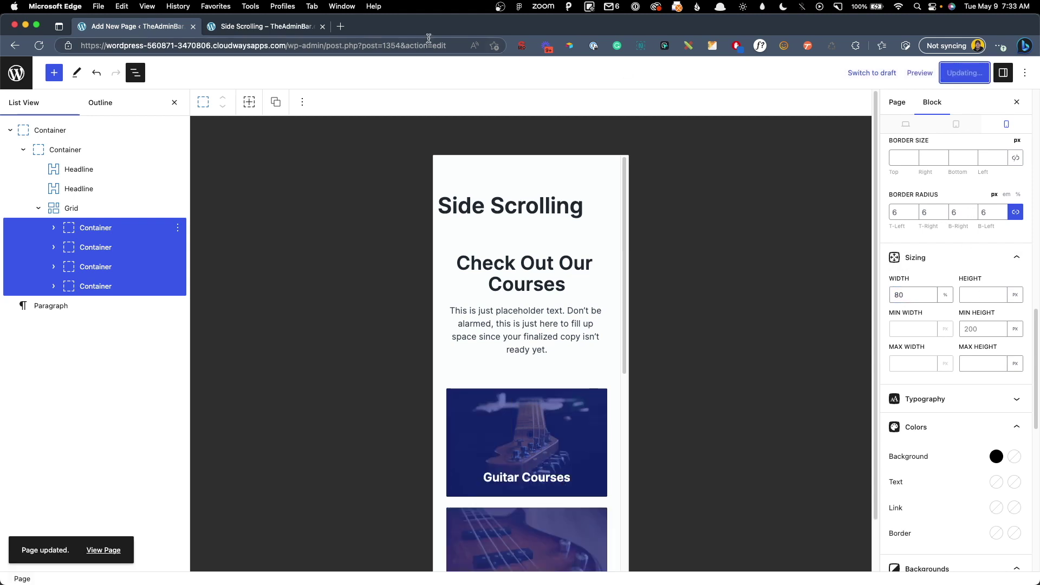
click(277, 27)
click(276, 46)
- Reload the live page and swipe the course cards from Guitar to Bass Courses
key(Return)
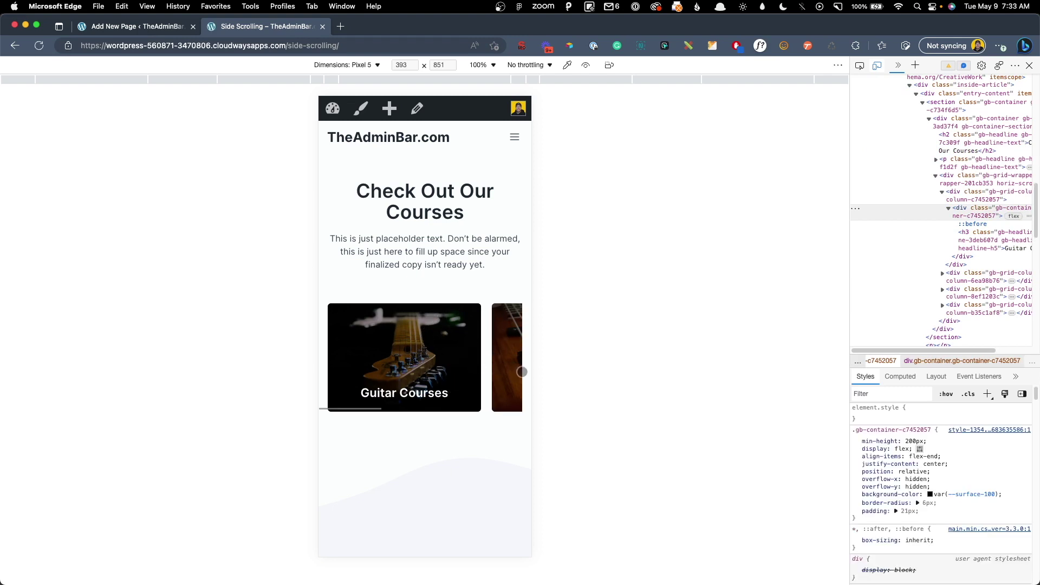
drag(504, 364, 434, 350)
drag(504, 347, 454, 342)
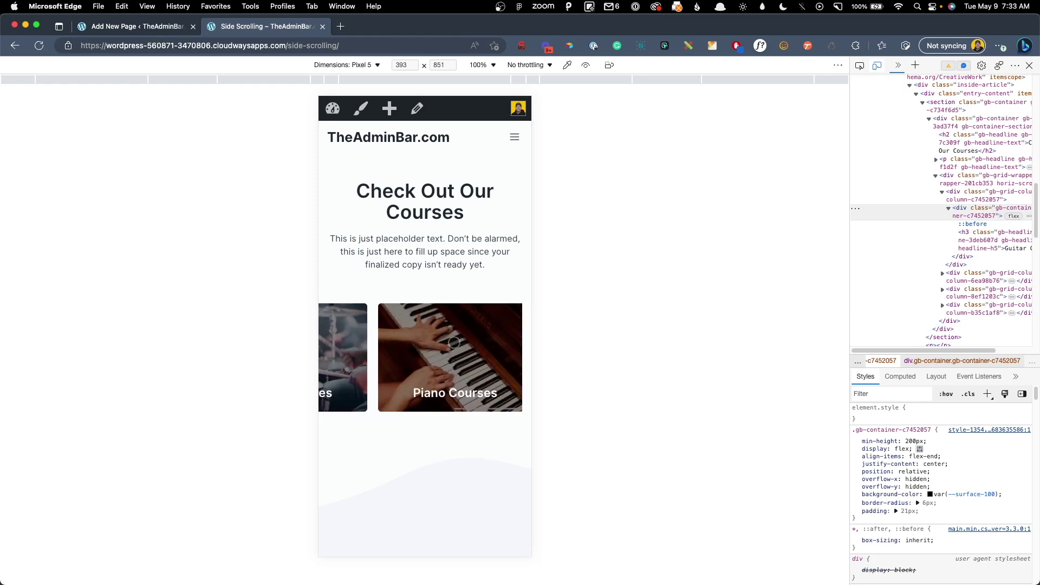
- Emulate an iPad Air and scroll the course card row sideways to bring Drum and Piano into view
click(347, 65)
click(374, 179)
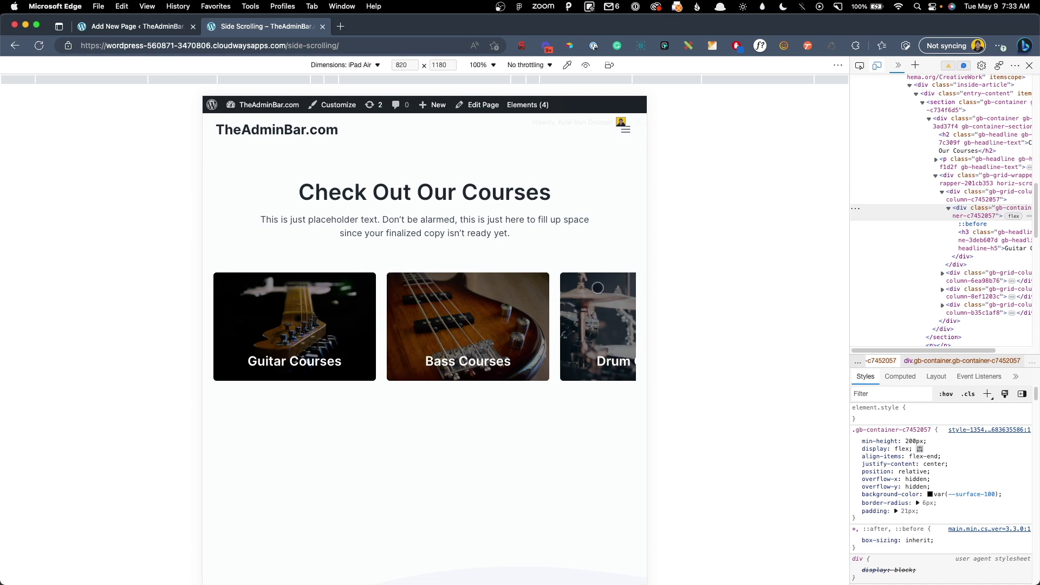
scroll(626, 305, right, 3)
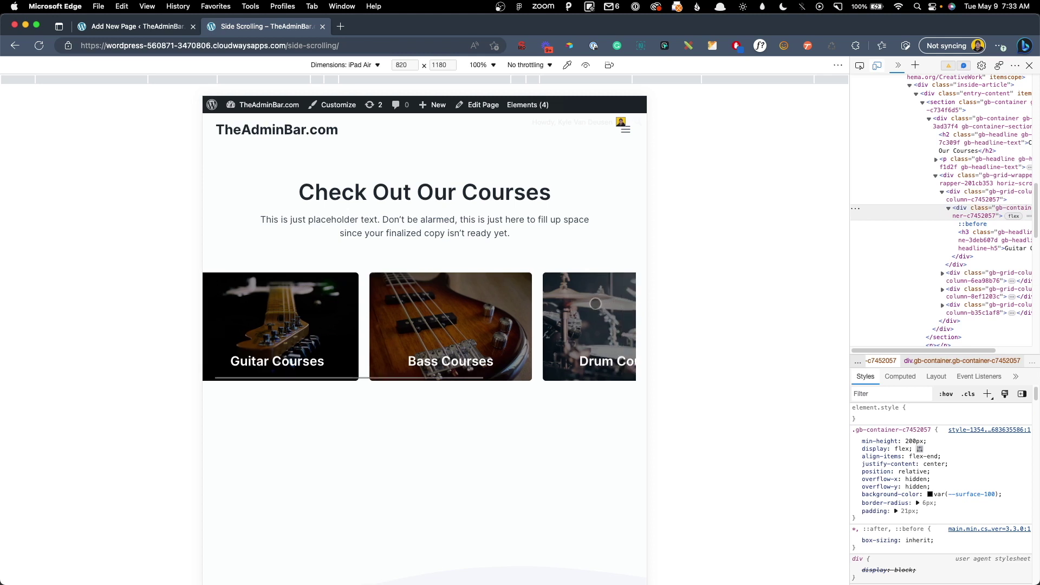
scroll(629, 303, left, 3)
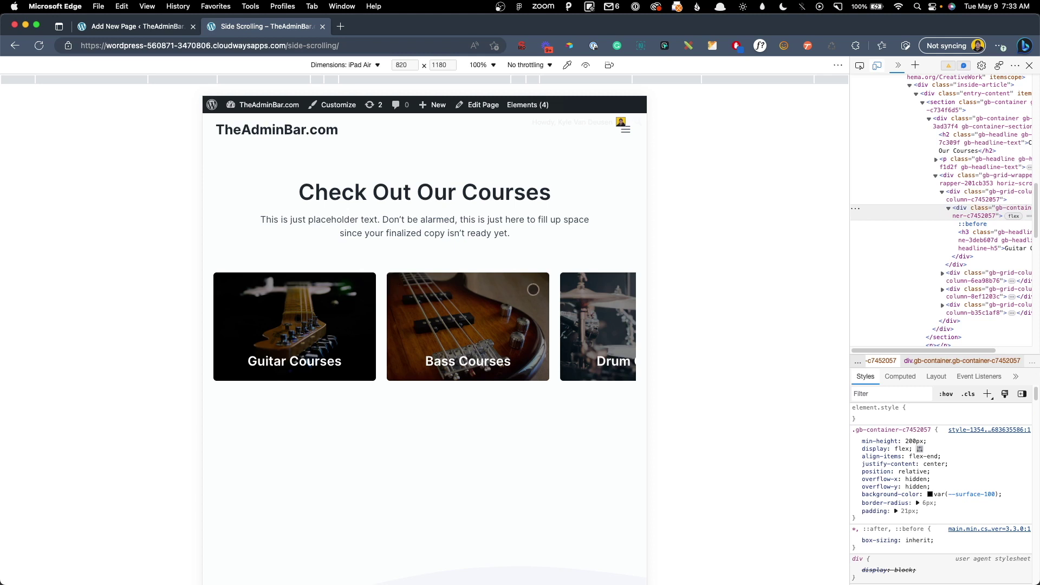
click(207, 277)
scroll(596, 306, right, 5)
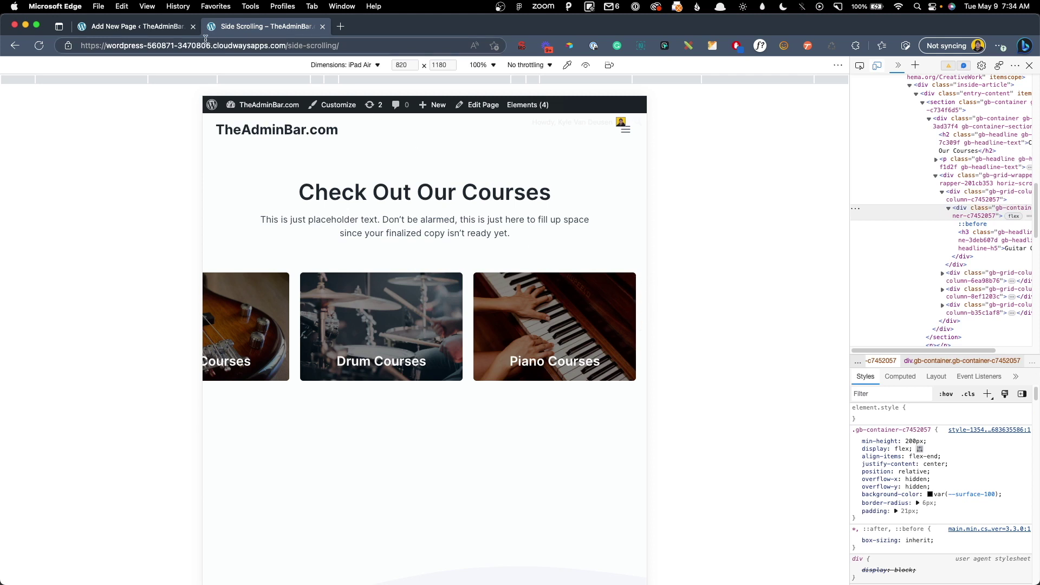
click(168, 27)
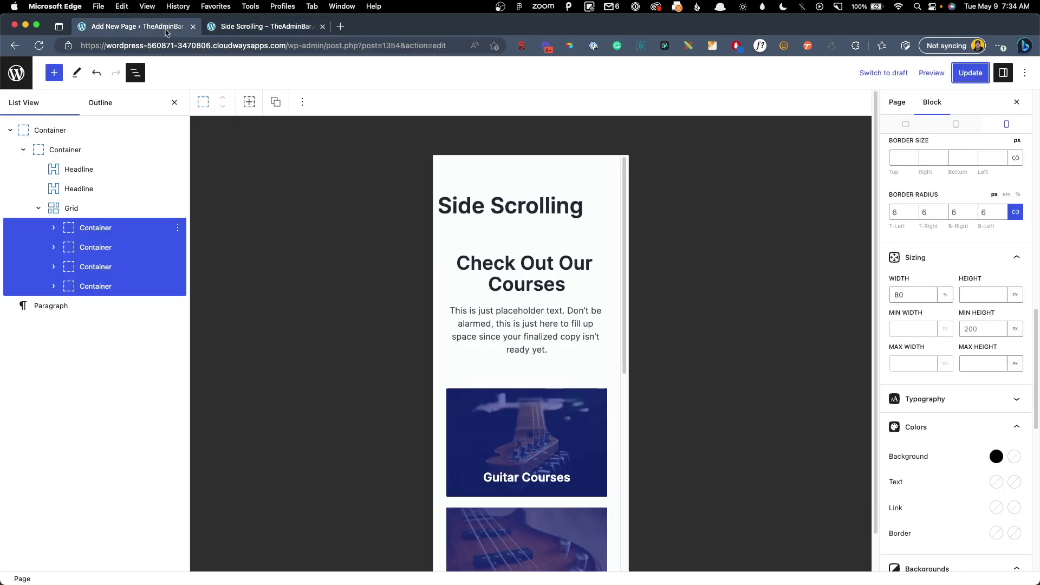
- Give the course Grid an 8 px tablet horizontal gap, check it at mobile size, and update the page
click(956, 124)
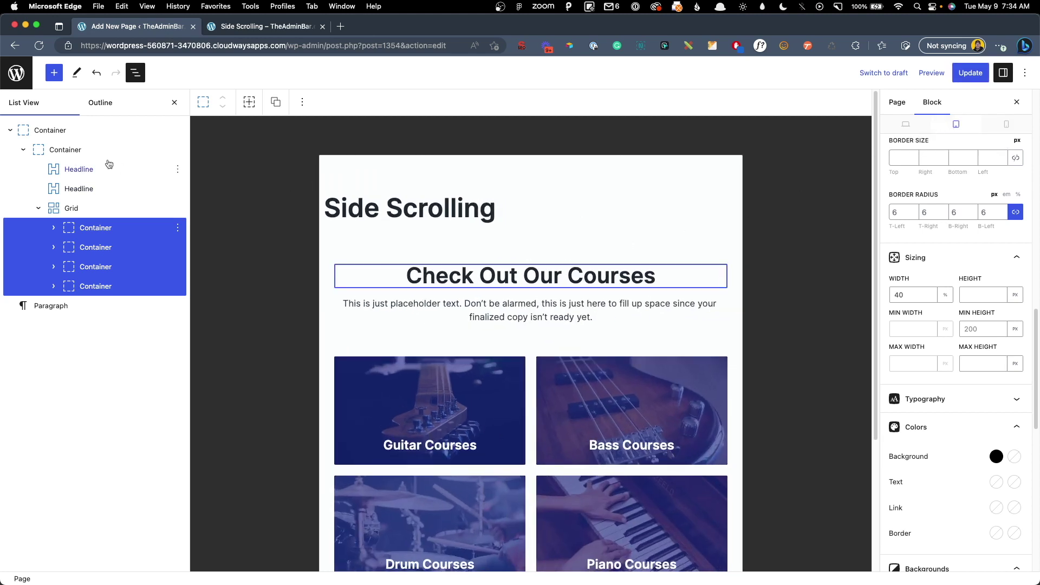
click(75, 209)
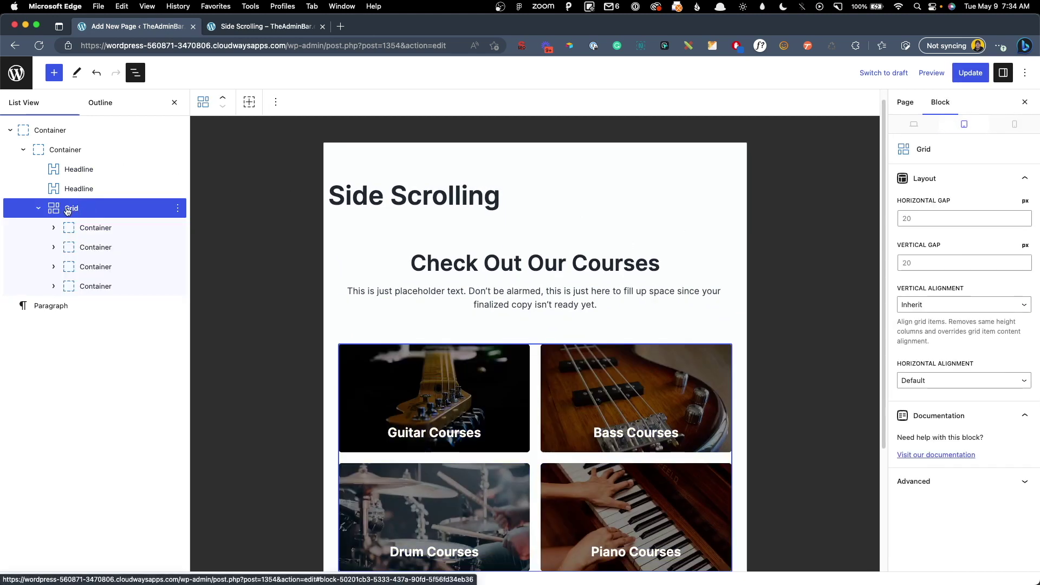
click(931, 217)
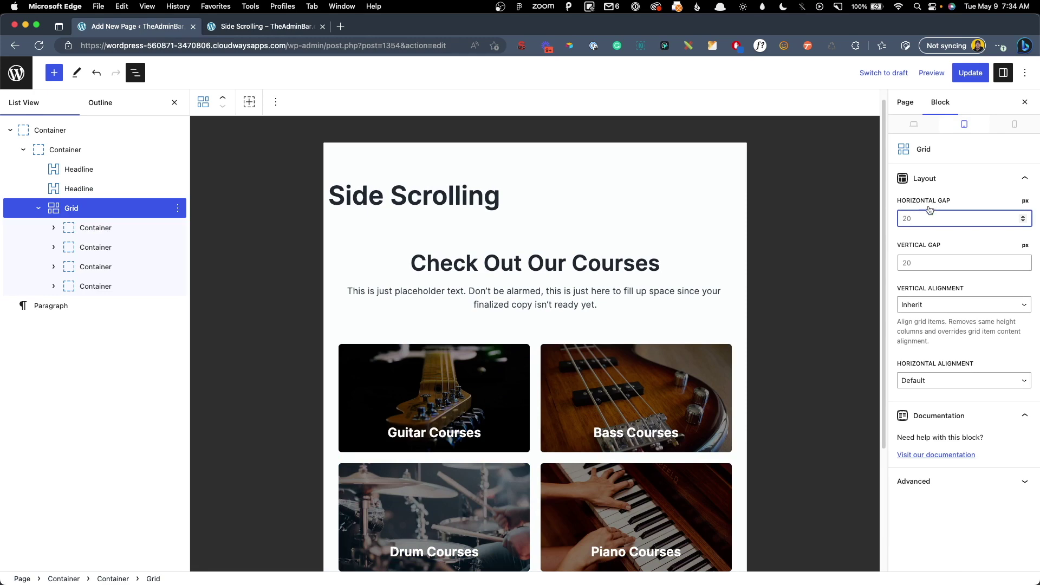
text(8)
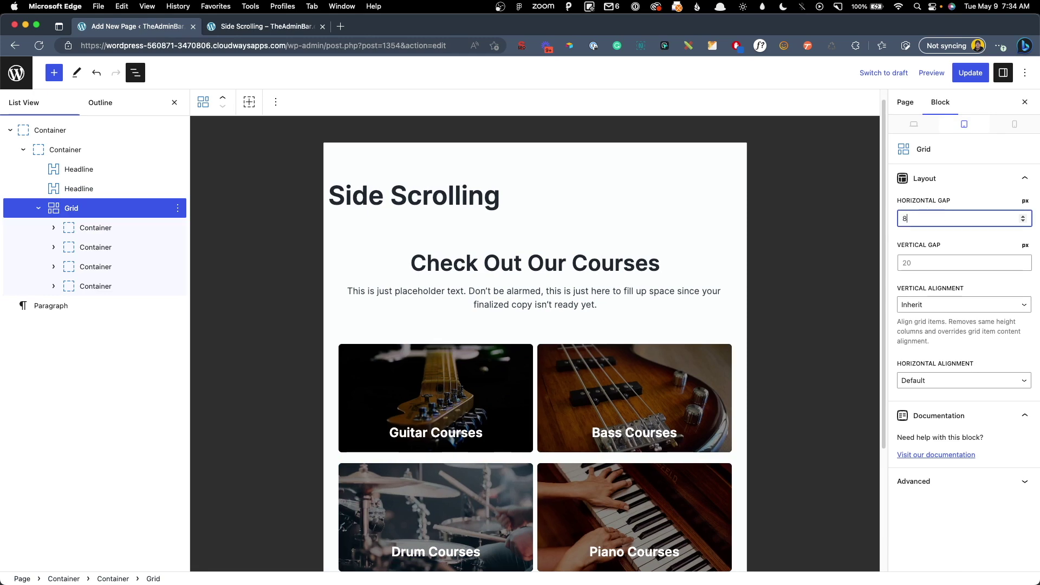
click(1015, 124)
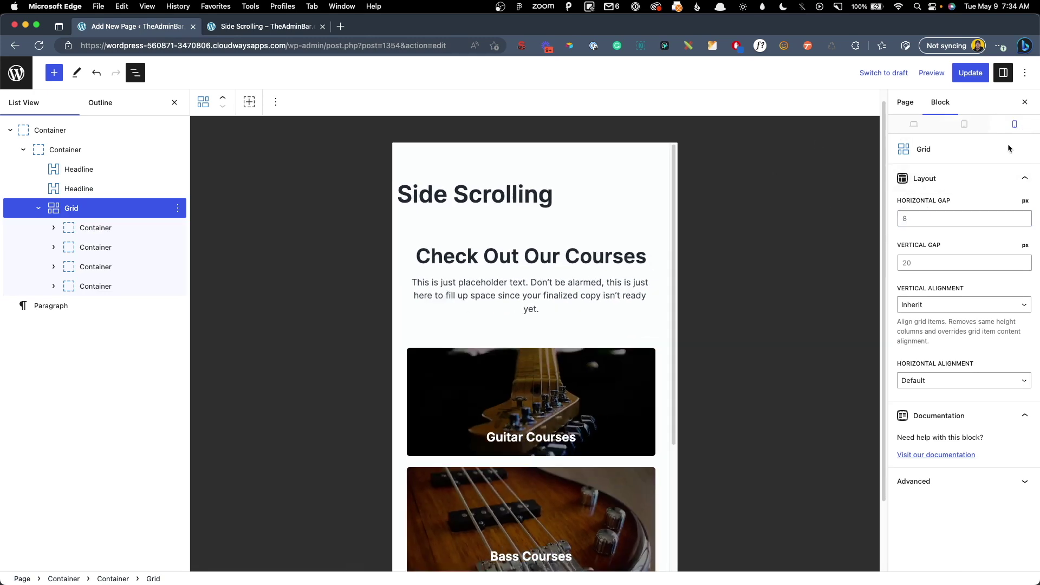
click(970, 73)
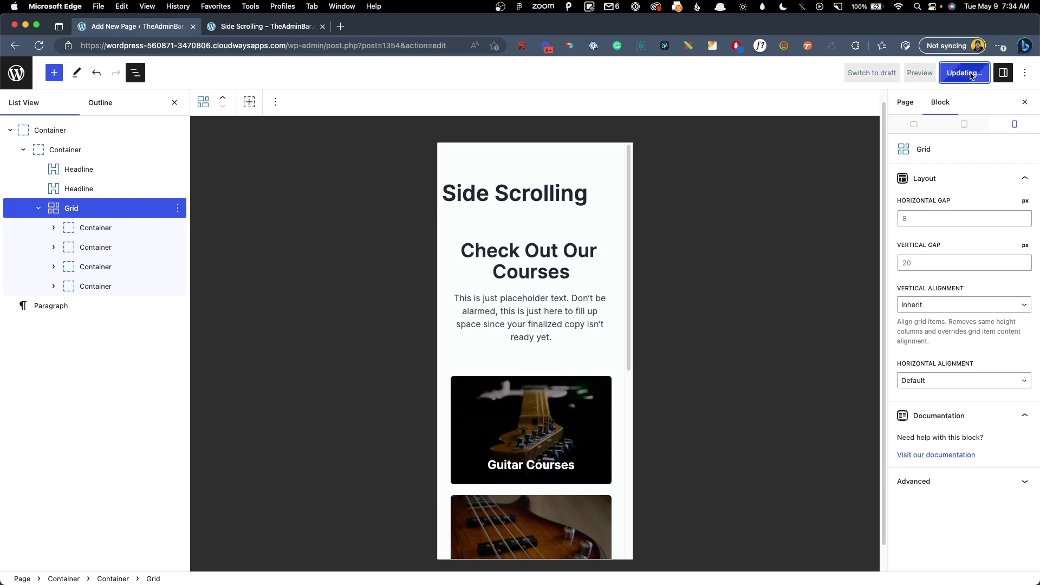
click(245, 27)
- Reload the live Side Scrolling page and scroll the course cards to the right
click(216, 45)
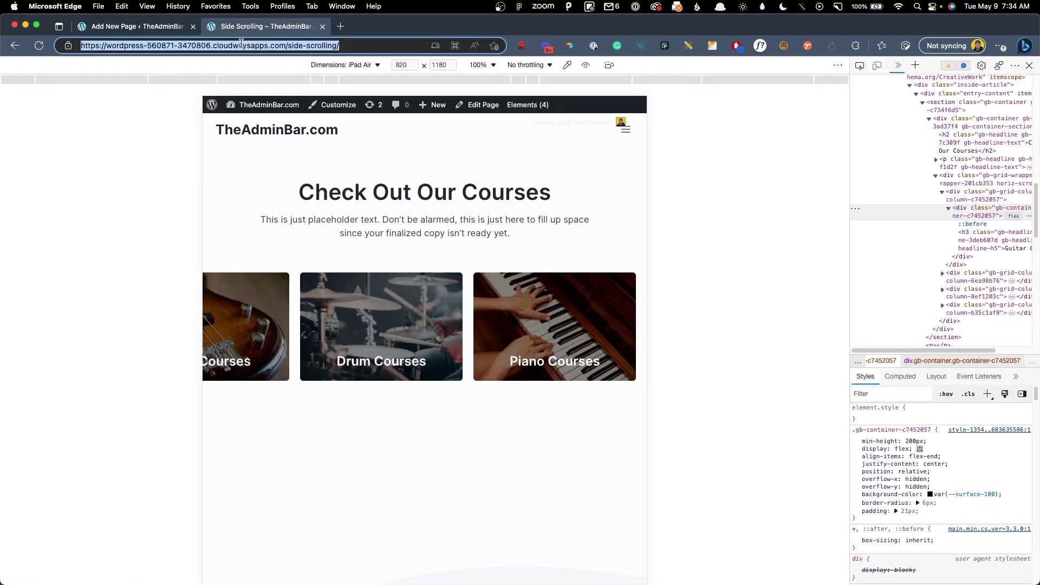
key(Return)
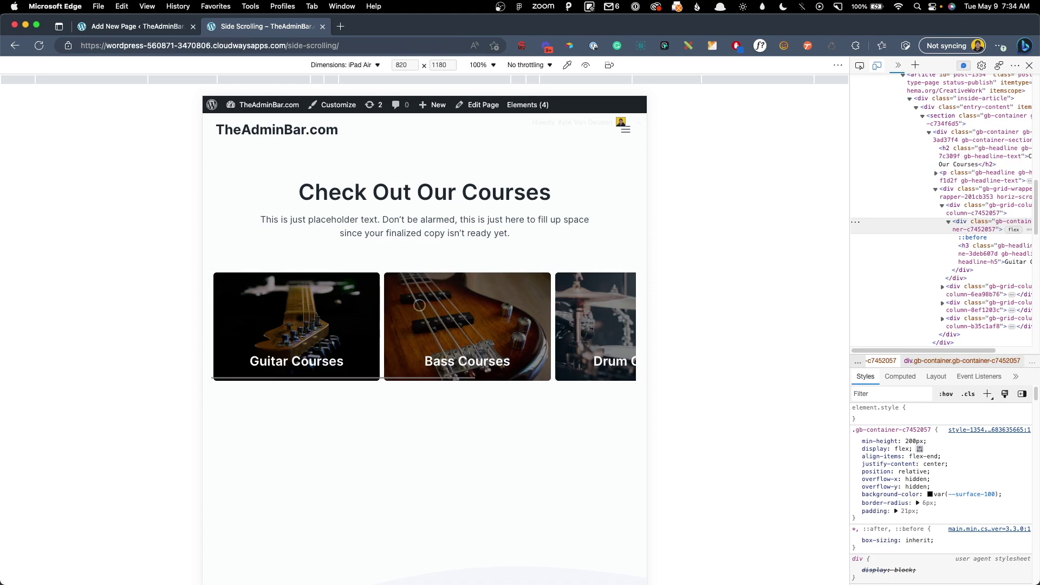
scroll(547, 306, right, 5)
scroll(541, 313, right, 2)
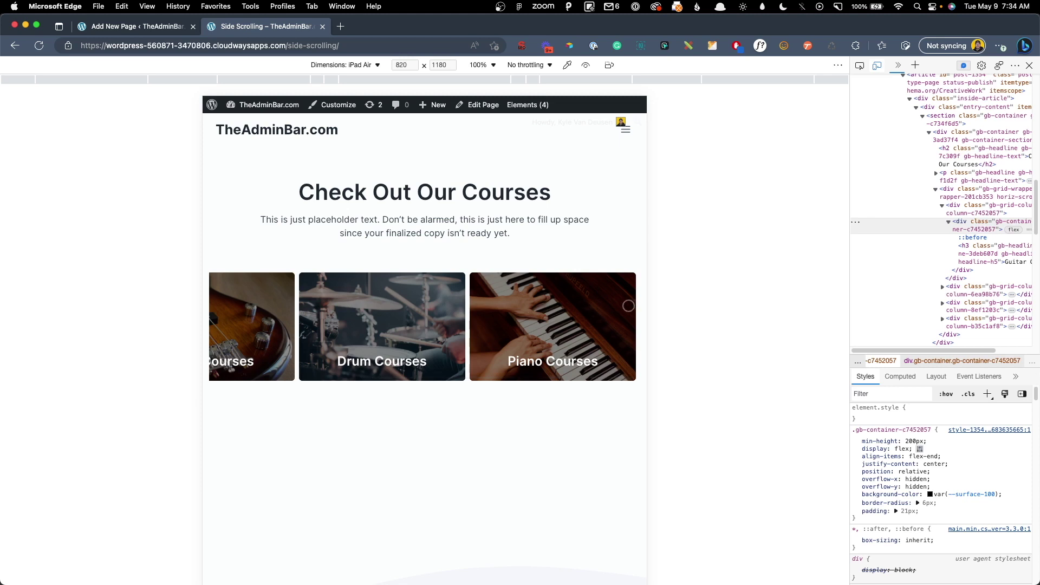
- Preview at iPhone 12 Pro size and swipe the cards along to Drum and Piano Courses
click(347, 65)
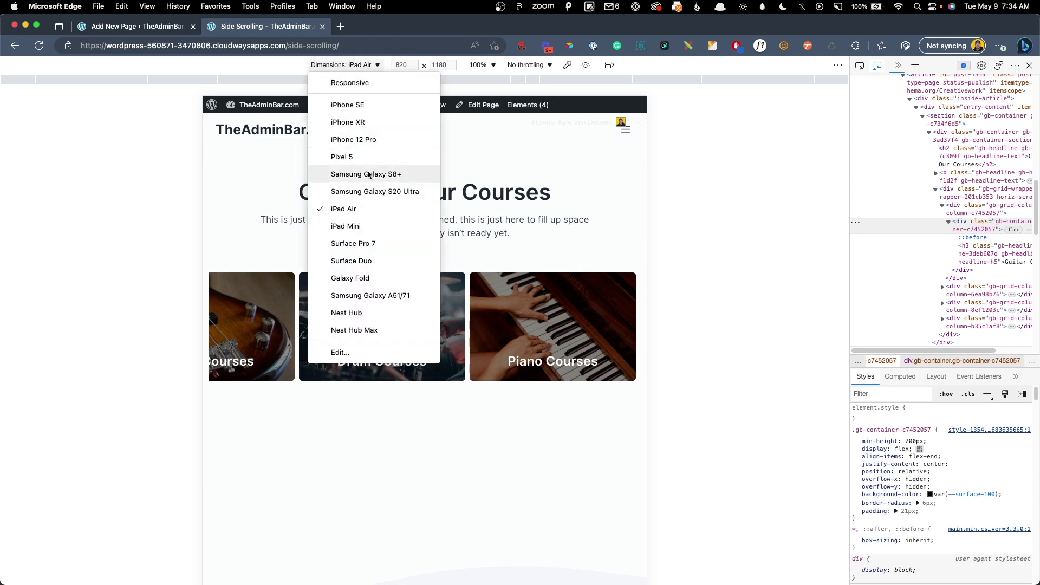
click(366, 141)
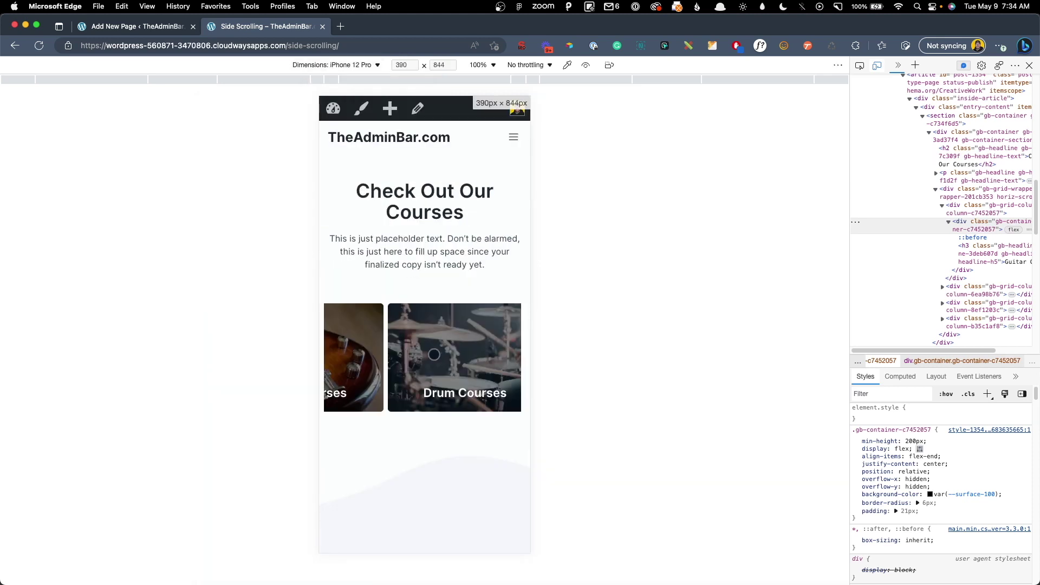
drag(478, 347, 370, 346)
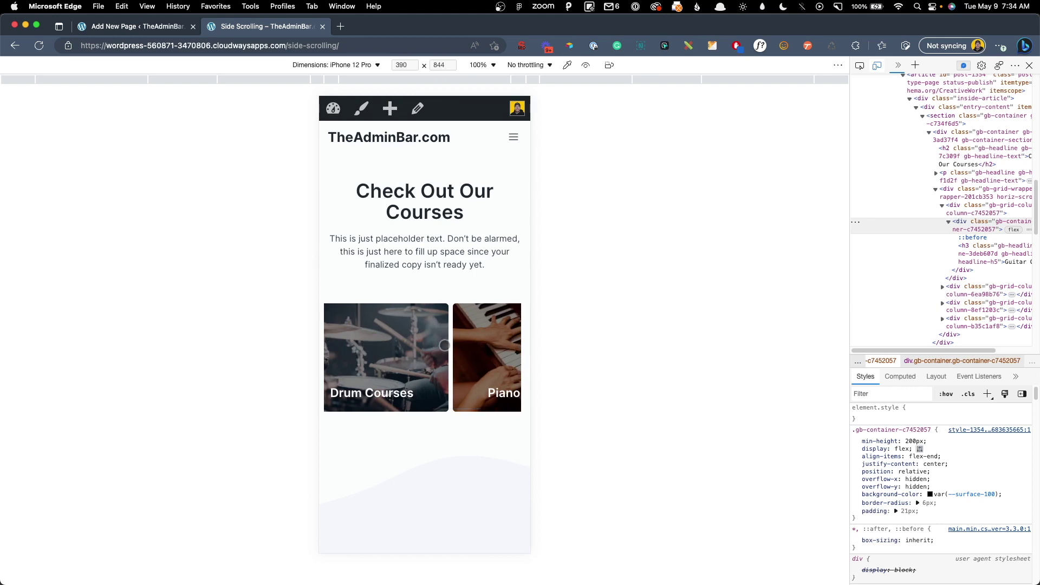
drag(439, 346, 250, 350)
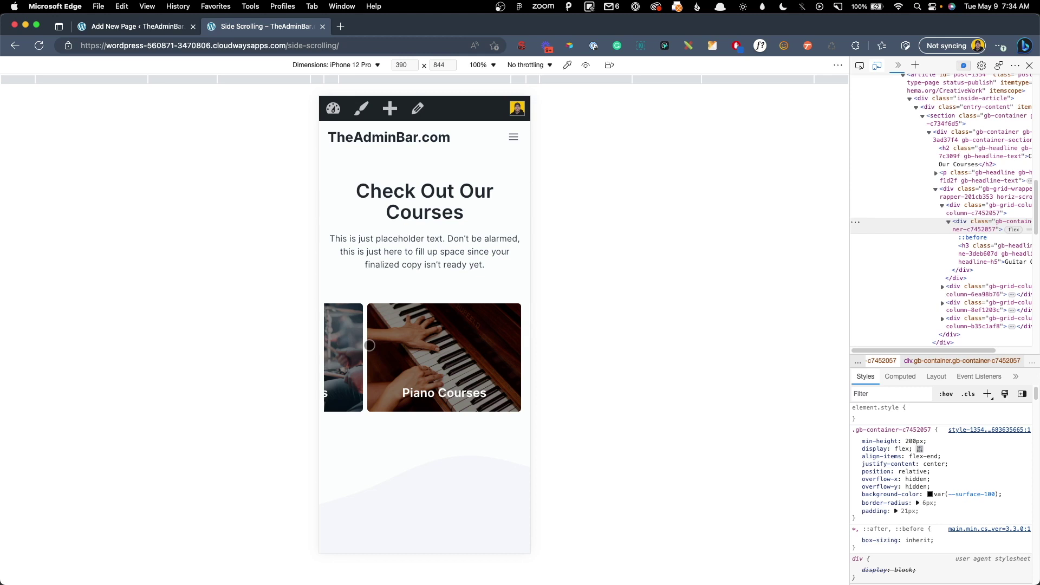
scroll(371, 346, left, 10)
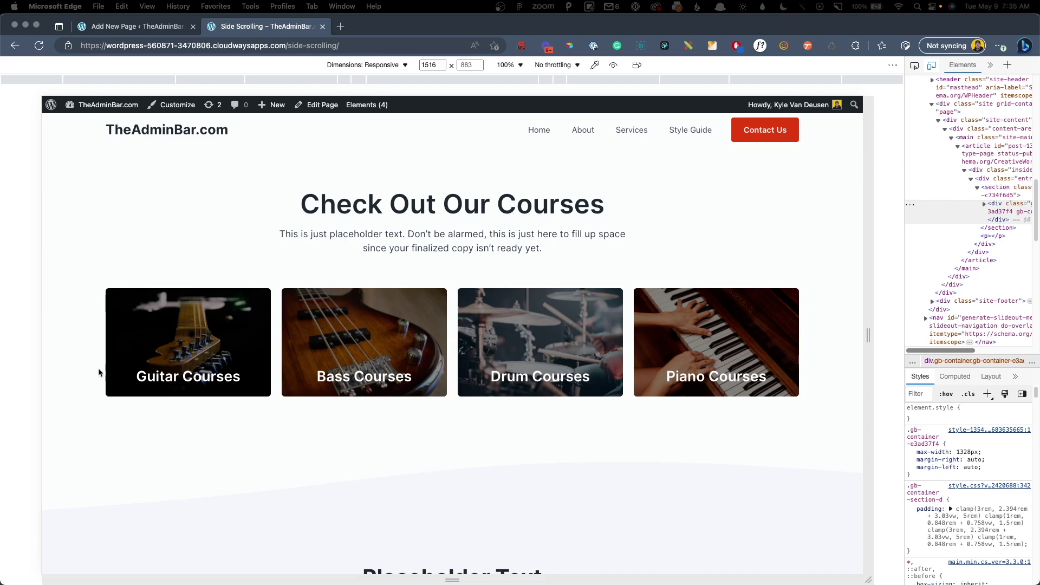
- Narrow the responsive preview to about 1074 px and scroll the course cards back and forth
drag(867, 325, 724, 335)
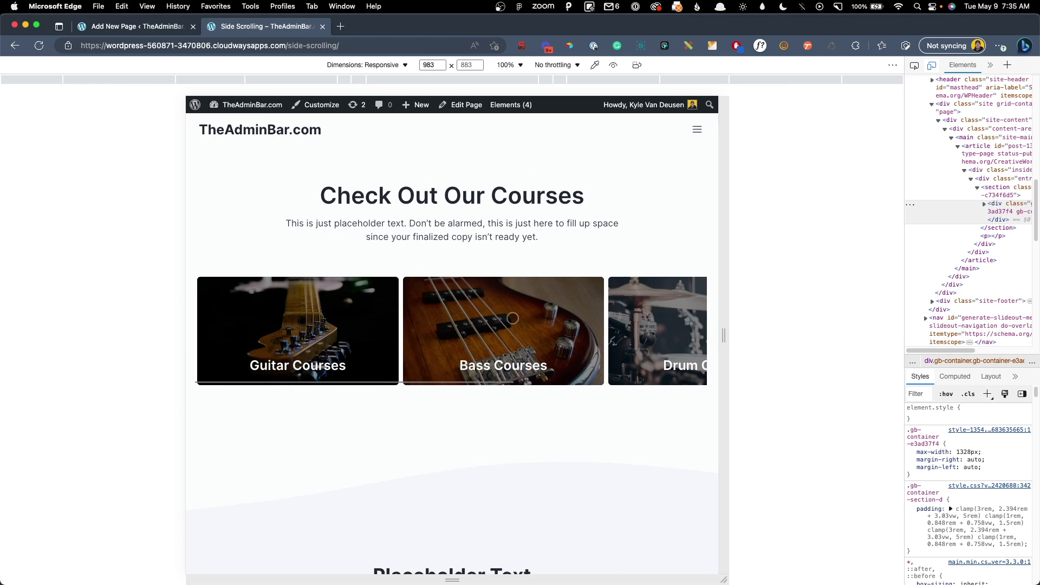
scroll(553, 325, right, 5)
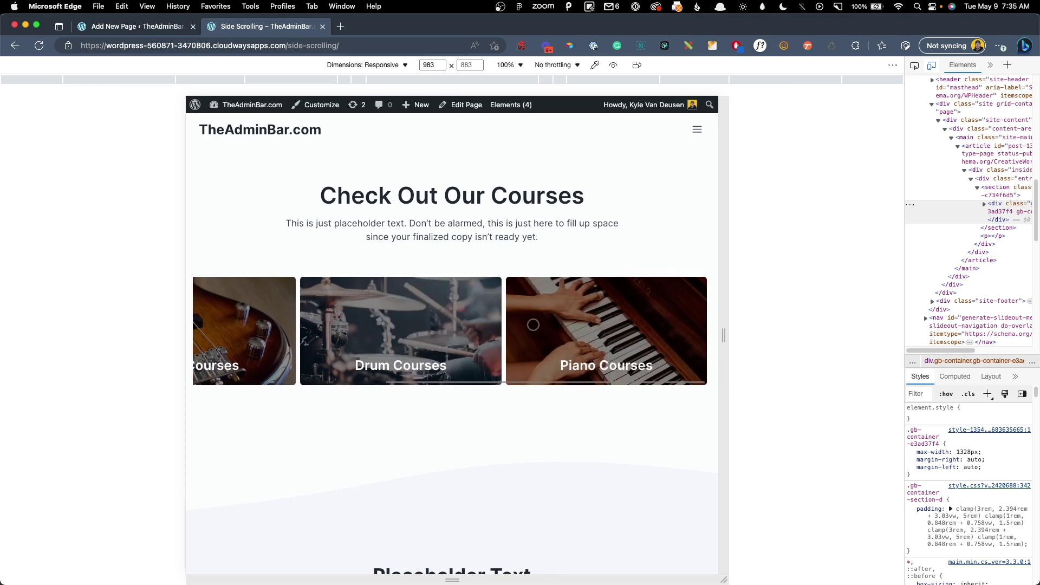
scroll(380, 333, left, 5)
scroll(344, 336, left, 3)
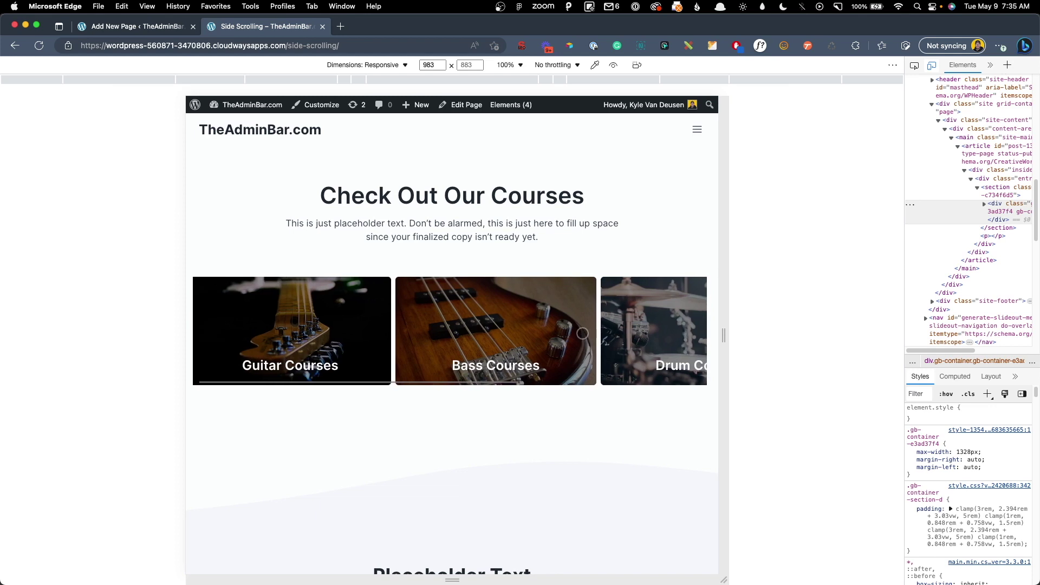
scroll(336, 320, right, 3)
scroll(331, 316, left, 3)
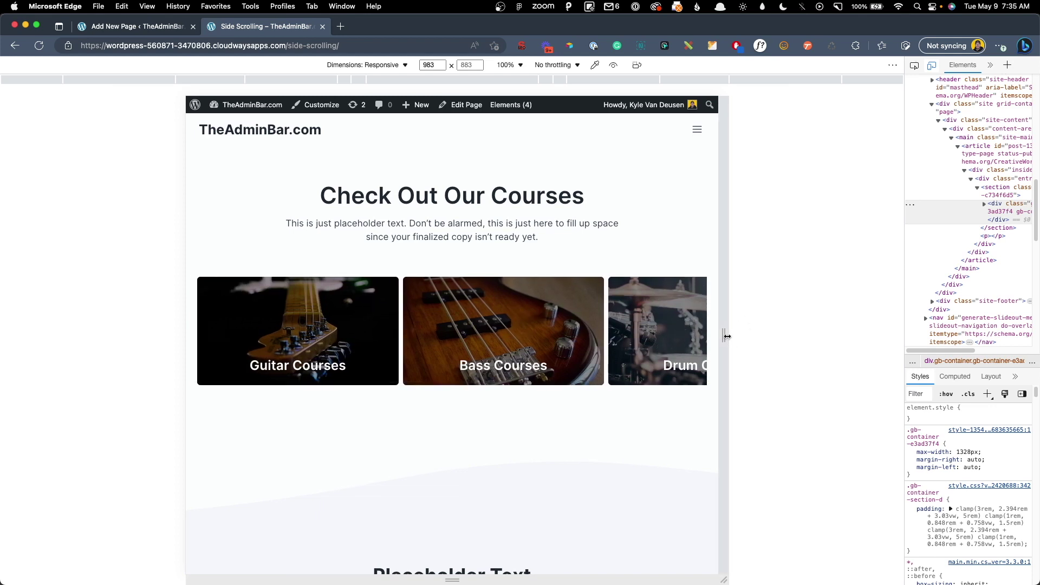
- Test the carousel at widths of about 706, 449, 897 and 749 px
drag(724, 336, 614, 333)
drag(604, 332, 580, 332)
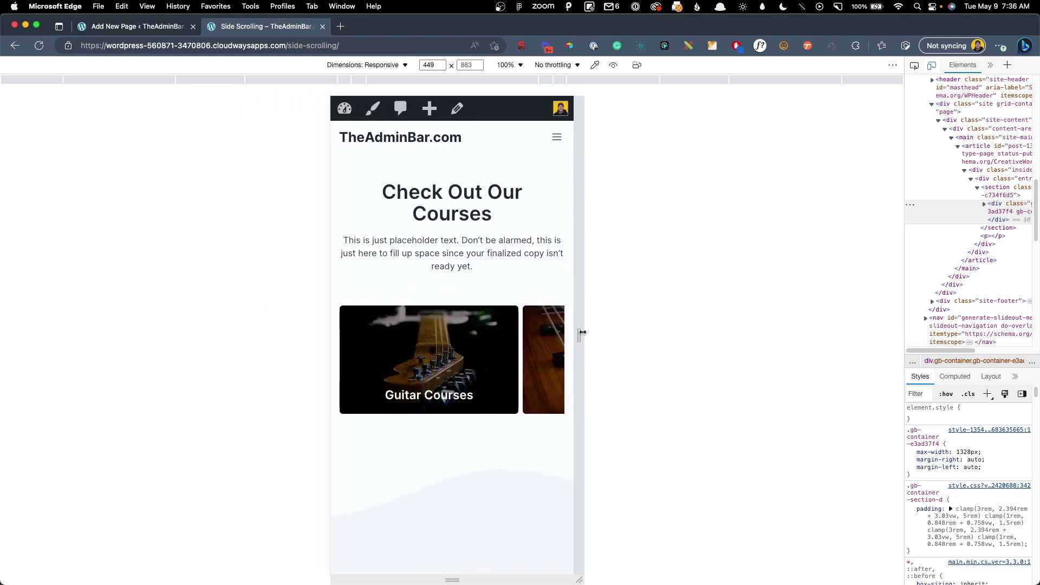
scroll(448, 338, right, 10)
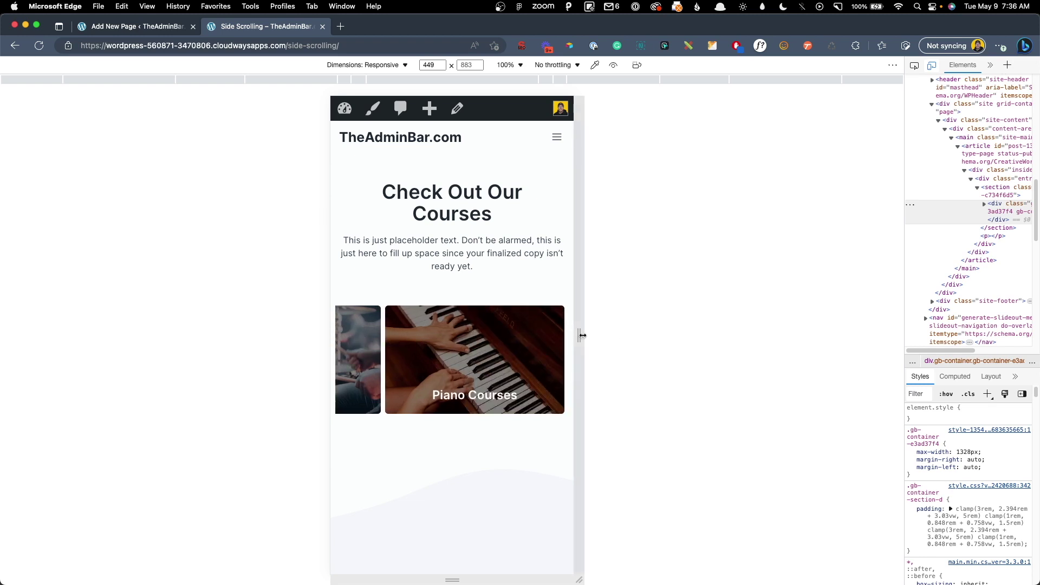
drag(579, 335, 666, 331)
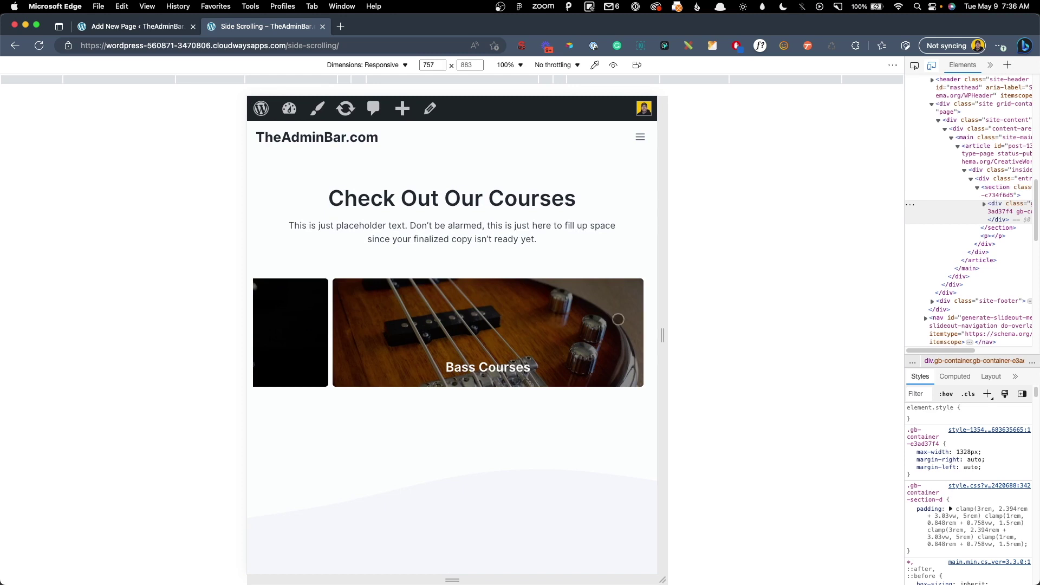
drag(662, 329, 637, 328)
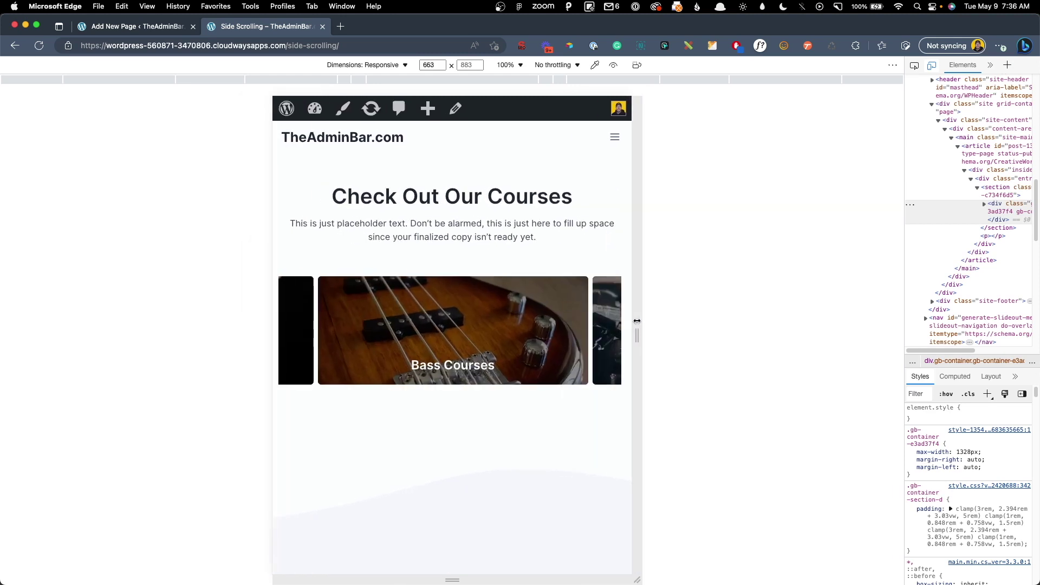
- Preview the page as an iPhone XR, then as an iPad Air
click(367, 65)
click(381, 122)
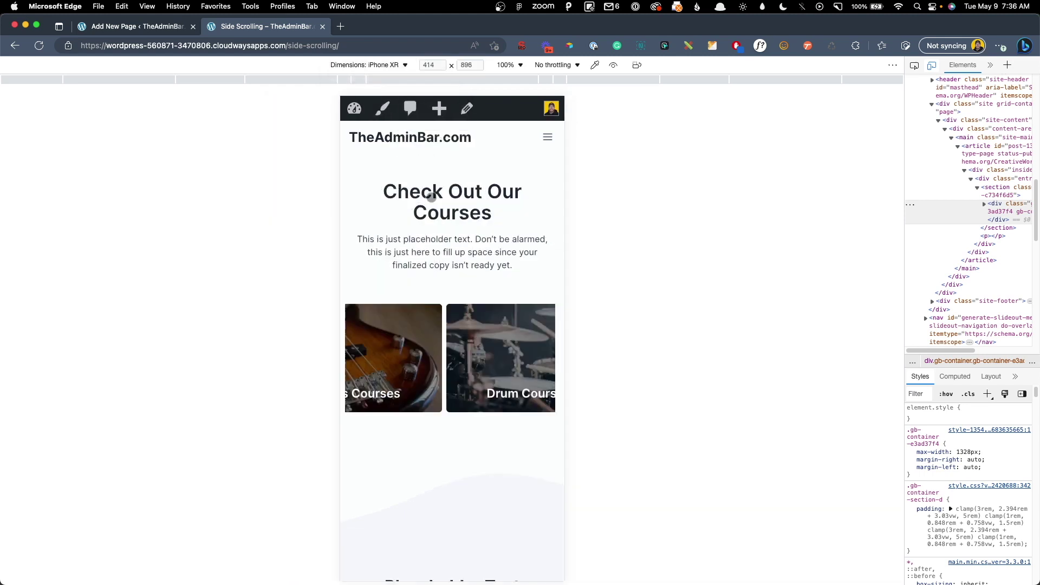
click(381, 65)
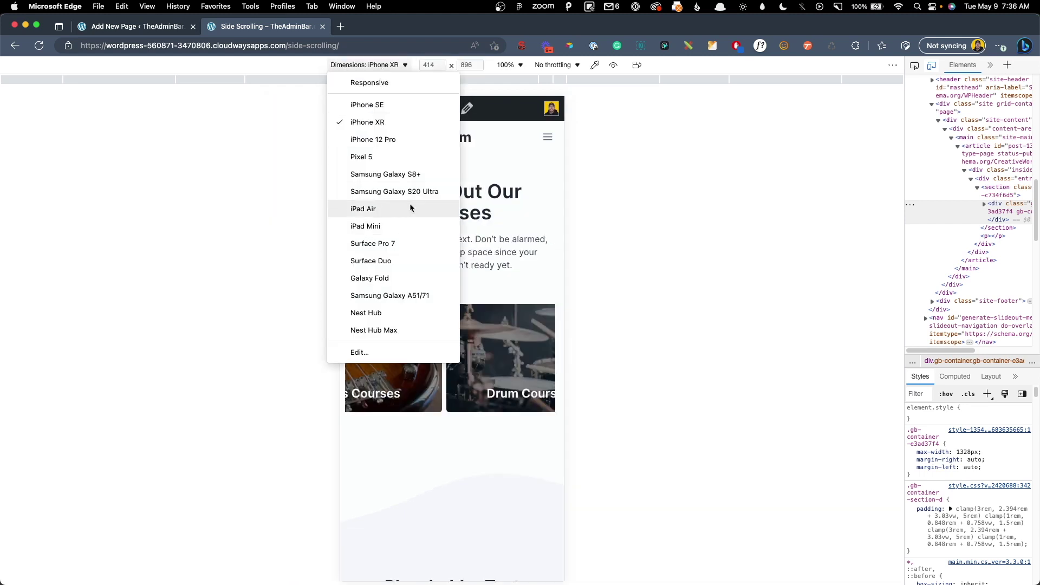
click(411, 207)
scroll(645, 314, left, 5)
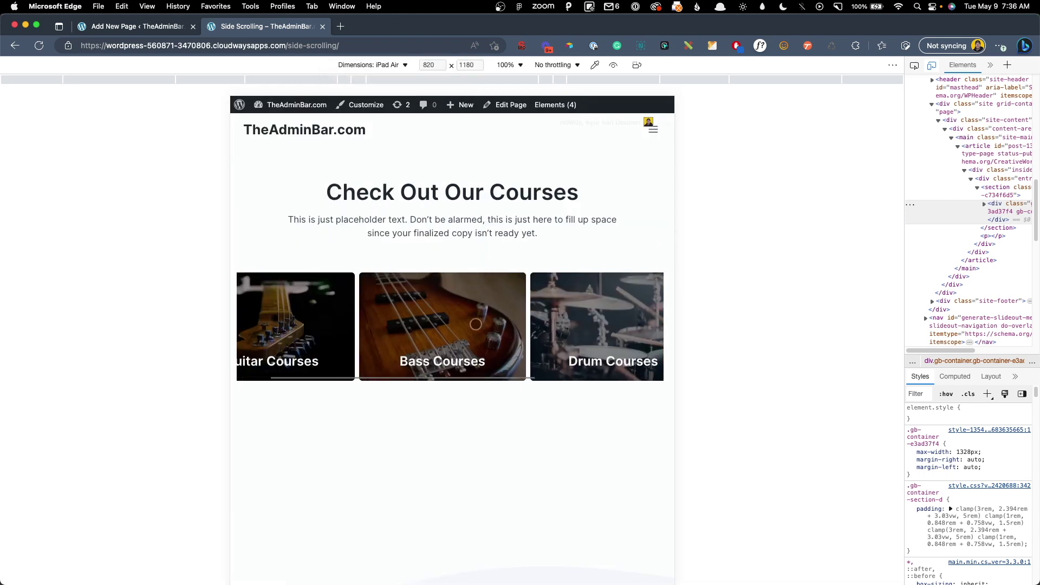